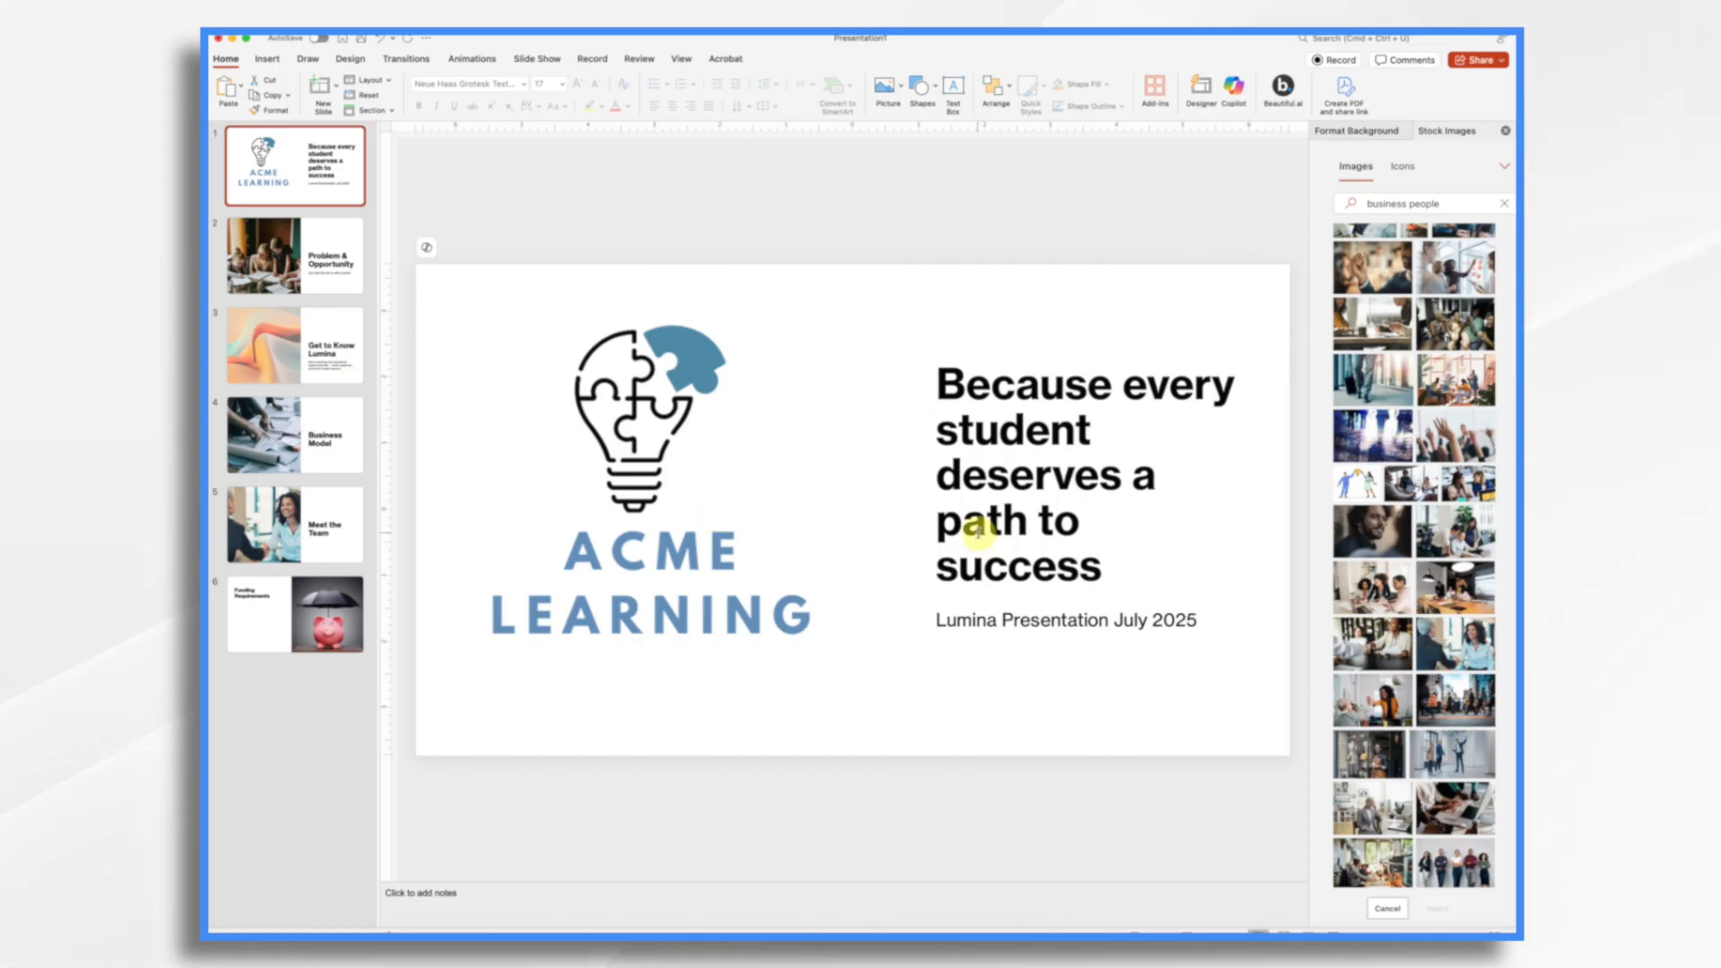
# Step: Look through the pitch deck's Problem & Opportunity and Get to Know Lumina slides
pyautogui.click(294, 272)
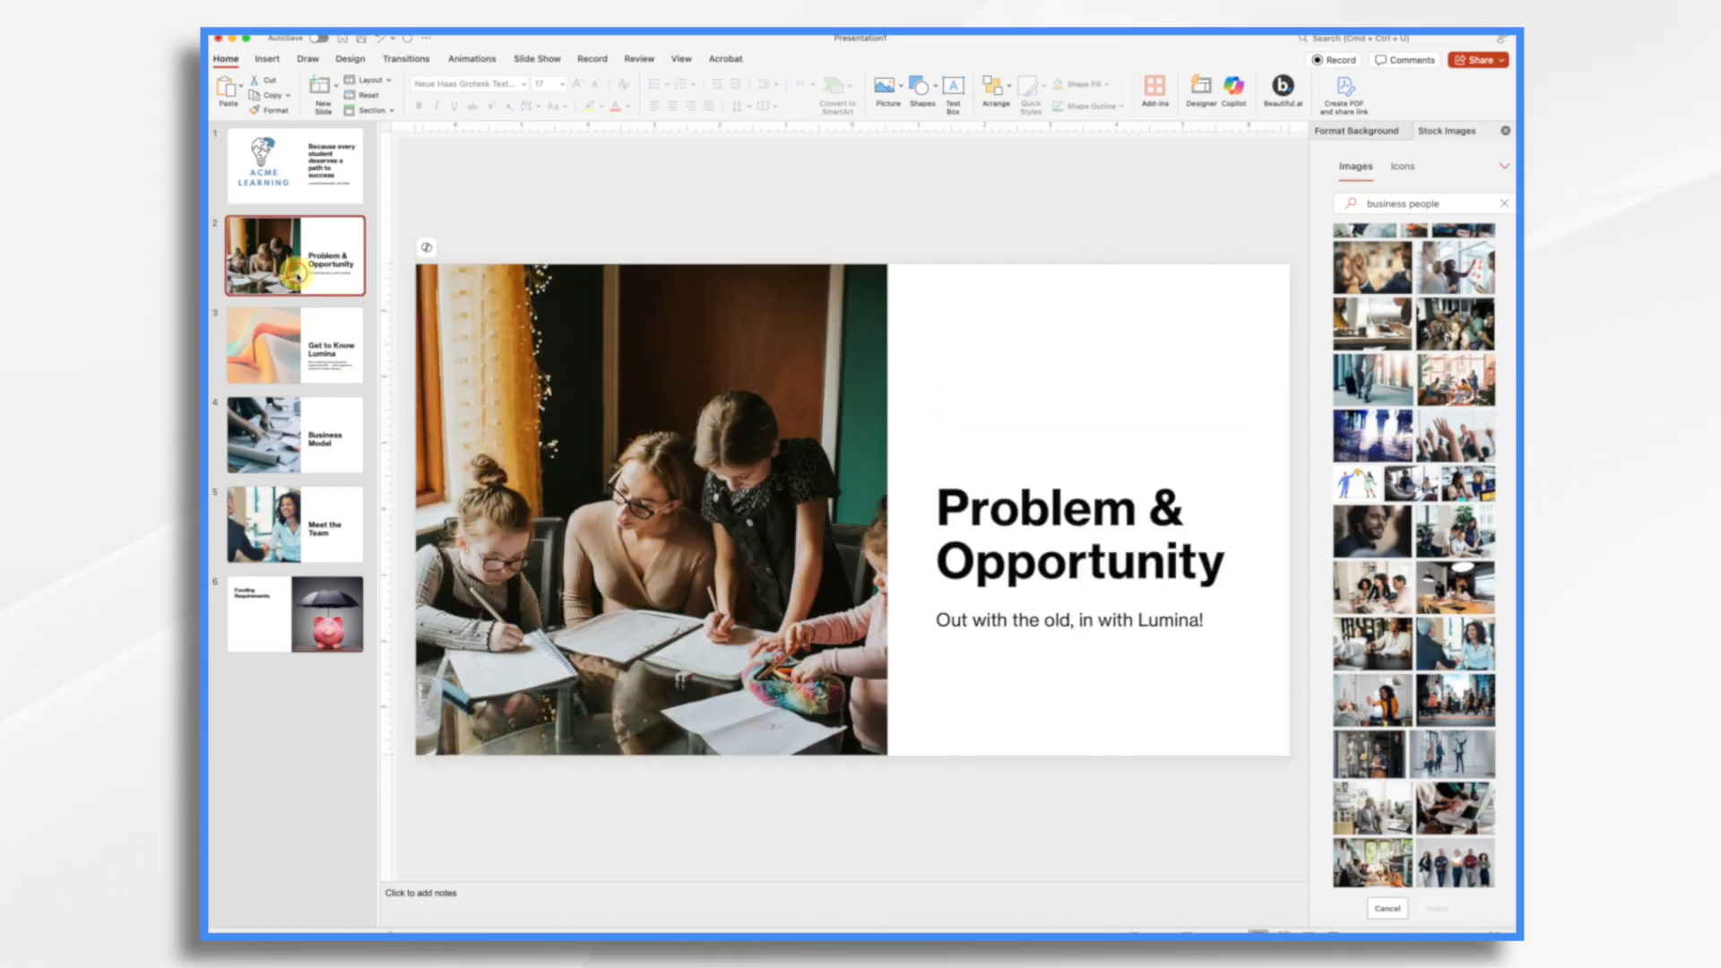
pyautogui.click(292, 356)
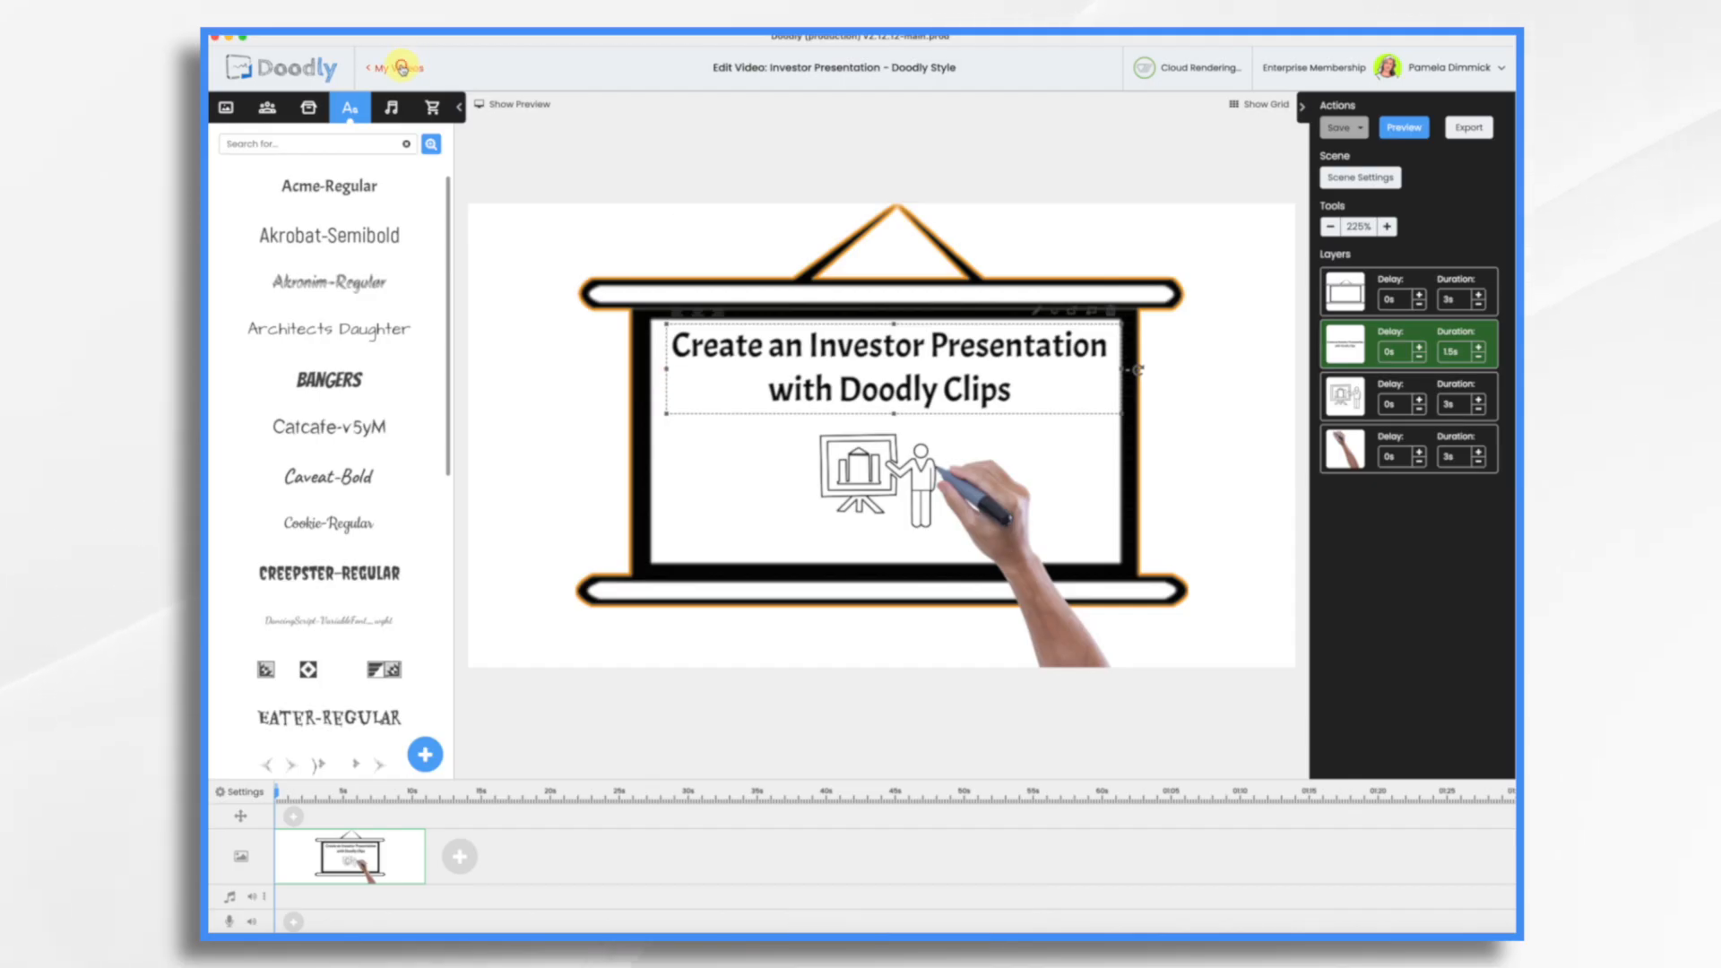
# Step: In Doodly, create a whiteboard video titled "Acme Learning Investor Pitch Clip 1" with the Facebook & Instagram resolution
pyautogui.click(400, 67)
pyautogui.click(401, 167)
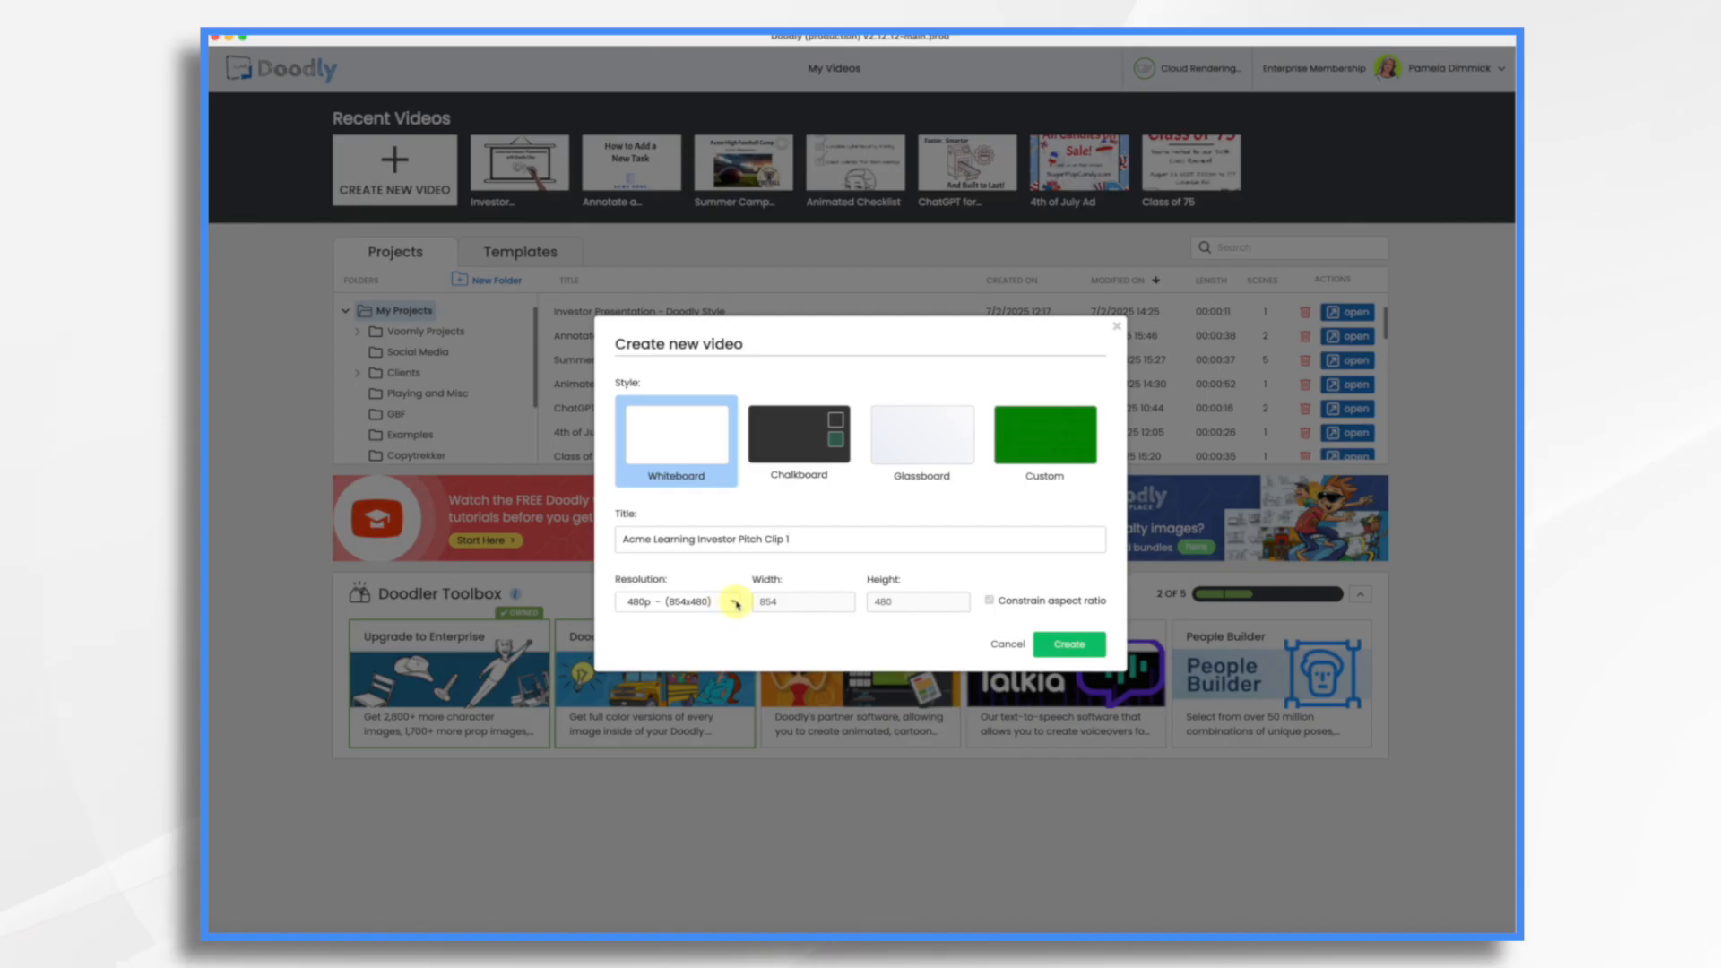
pyautogui.click(735, 603)
pyautogui.click(735, 604)
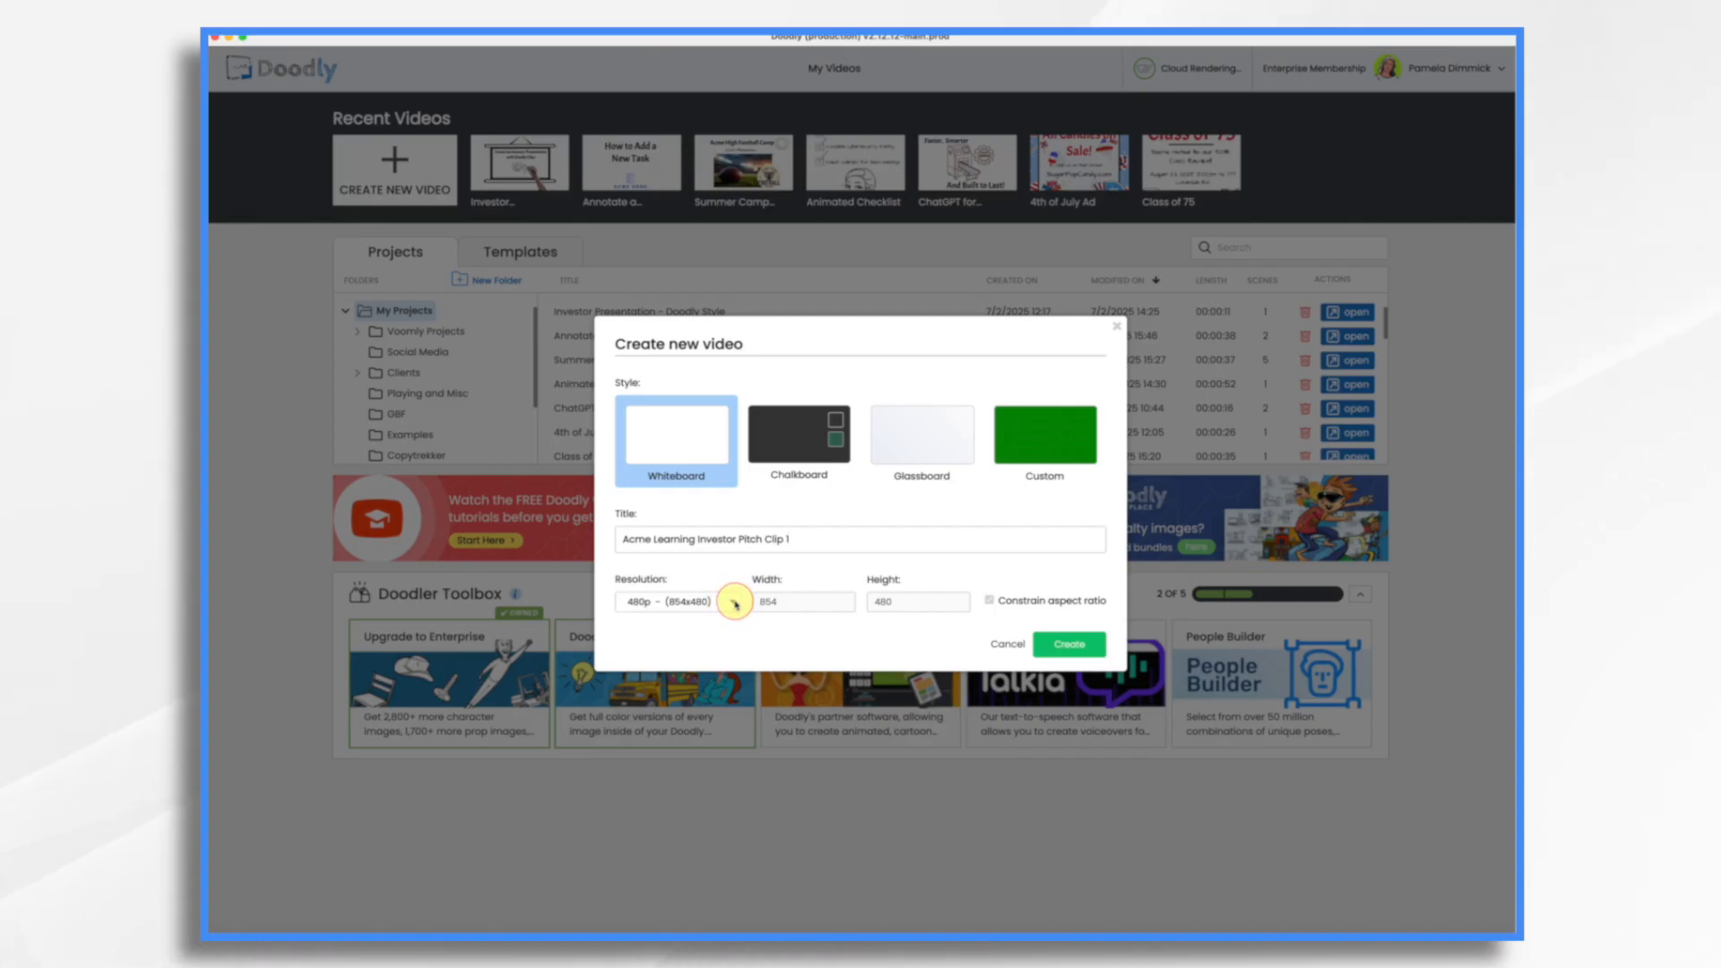
pyautogui.click(724, 607)
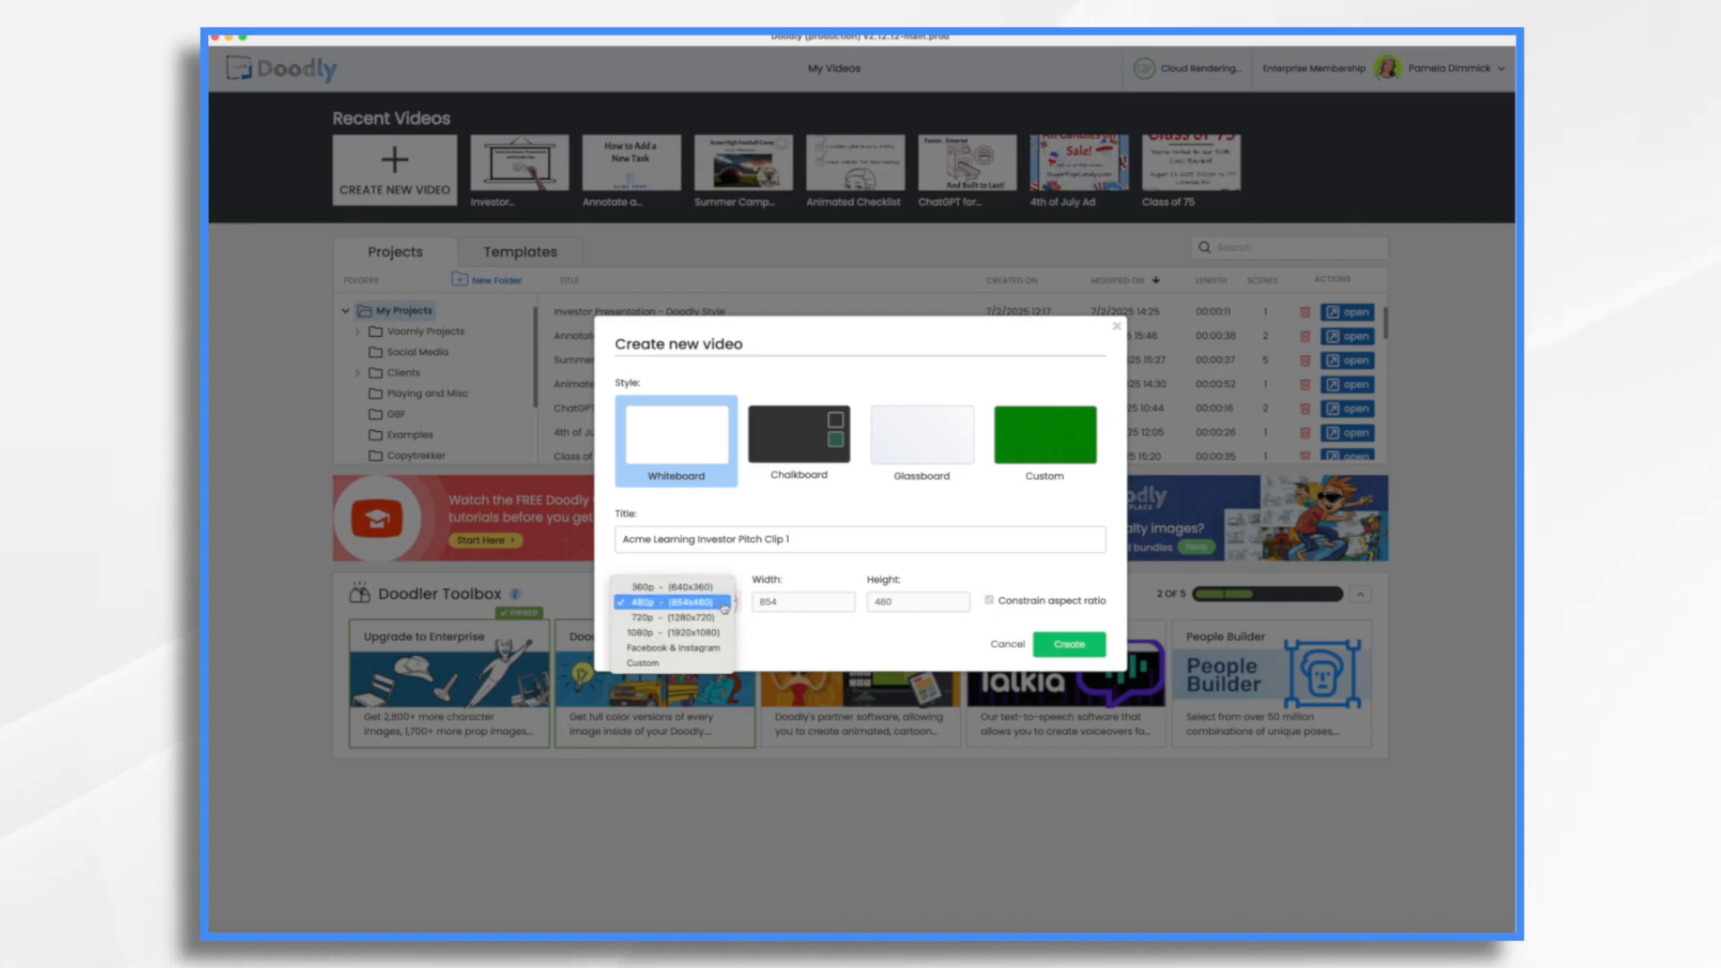
pyautogui.click(700, 649)
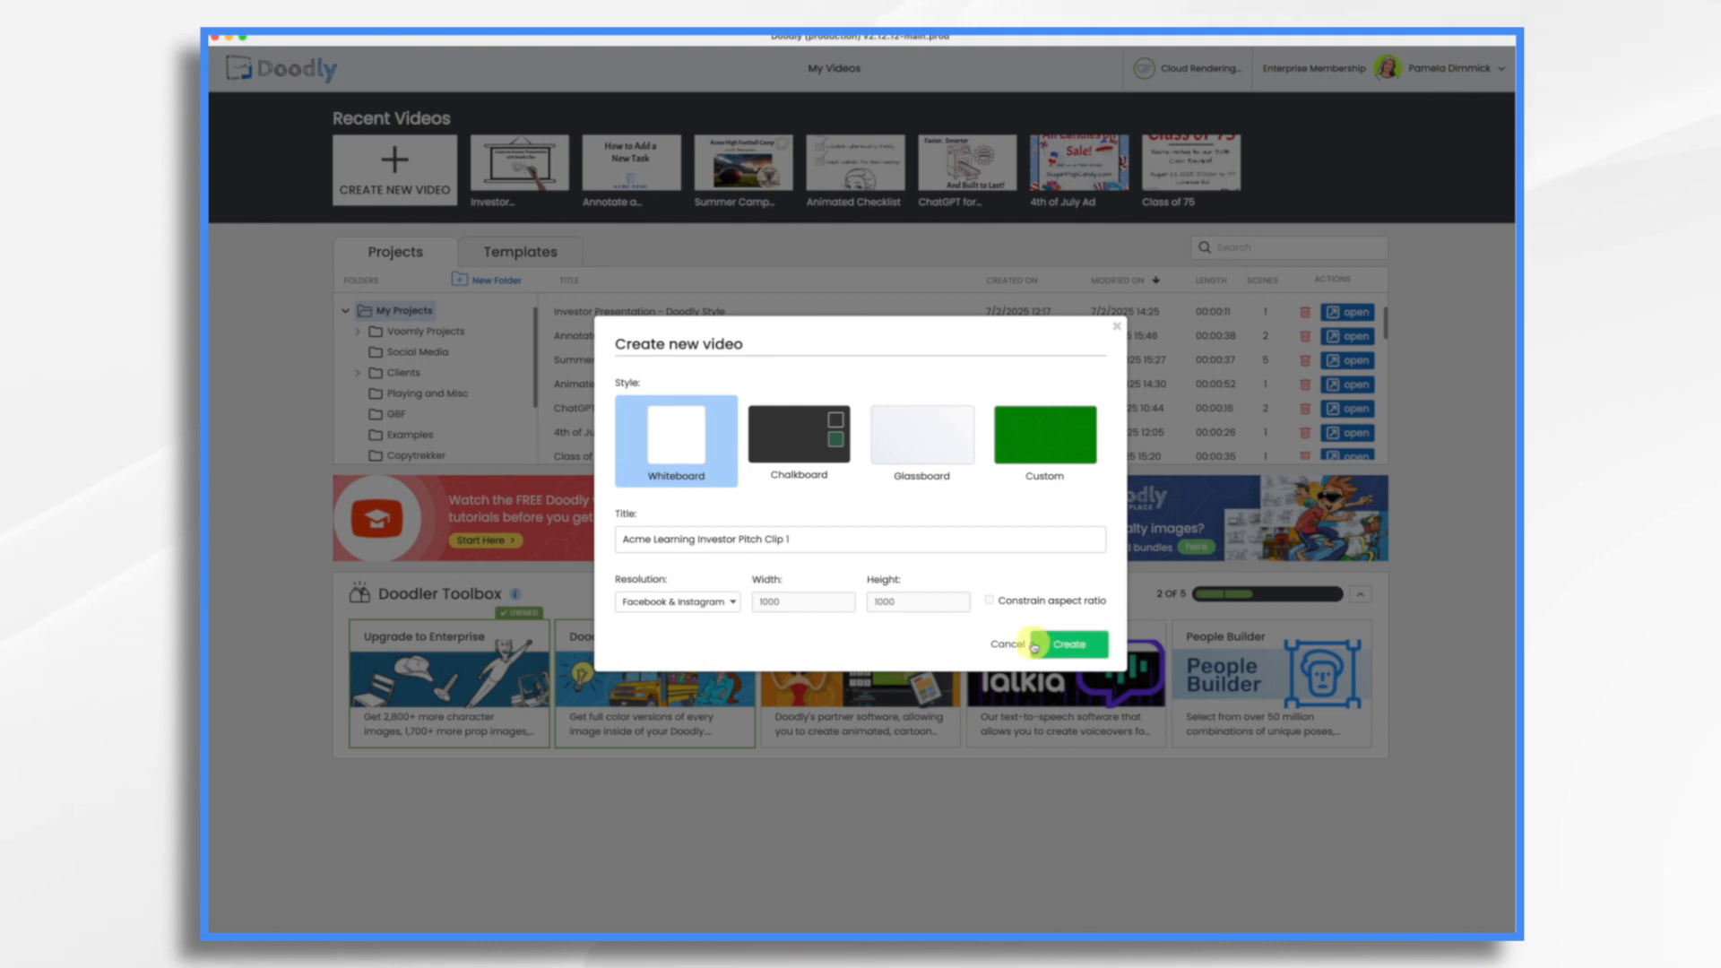
pyautogui.click(1068, 644)
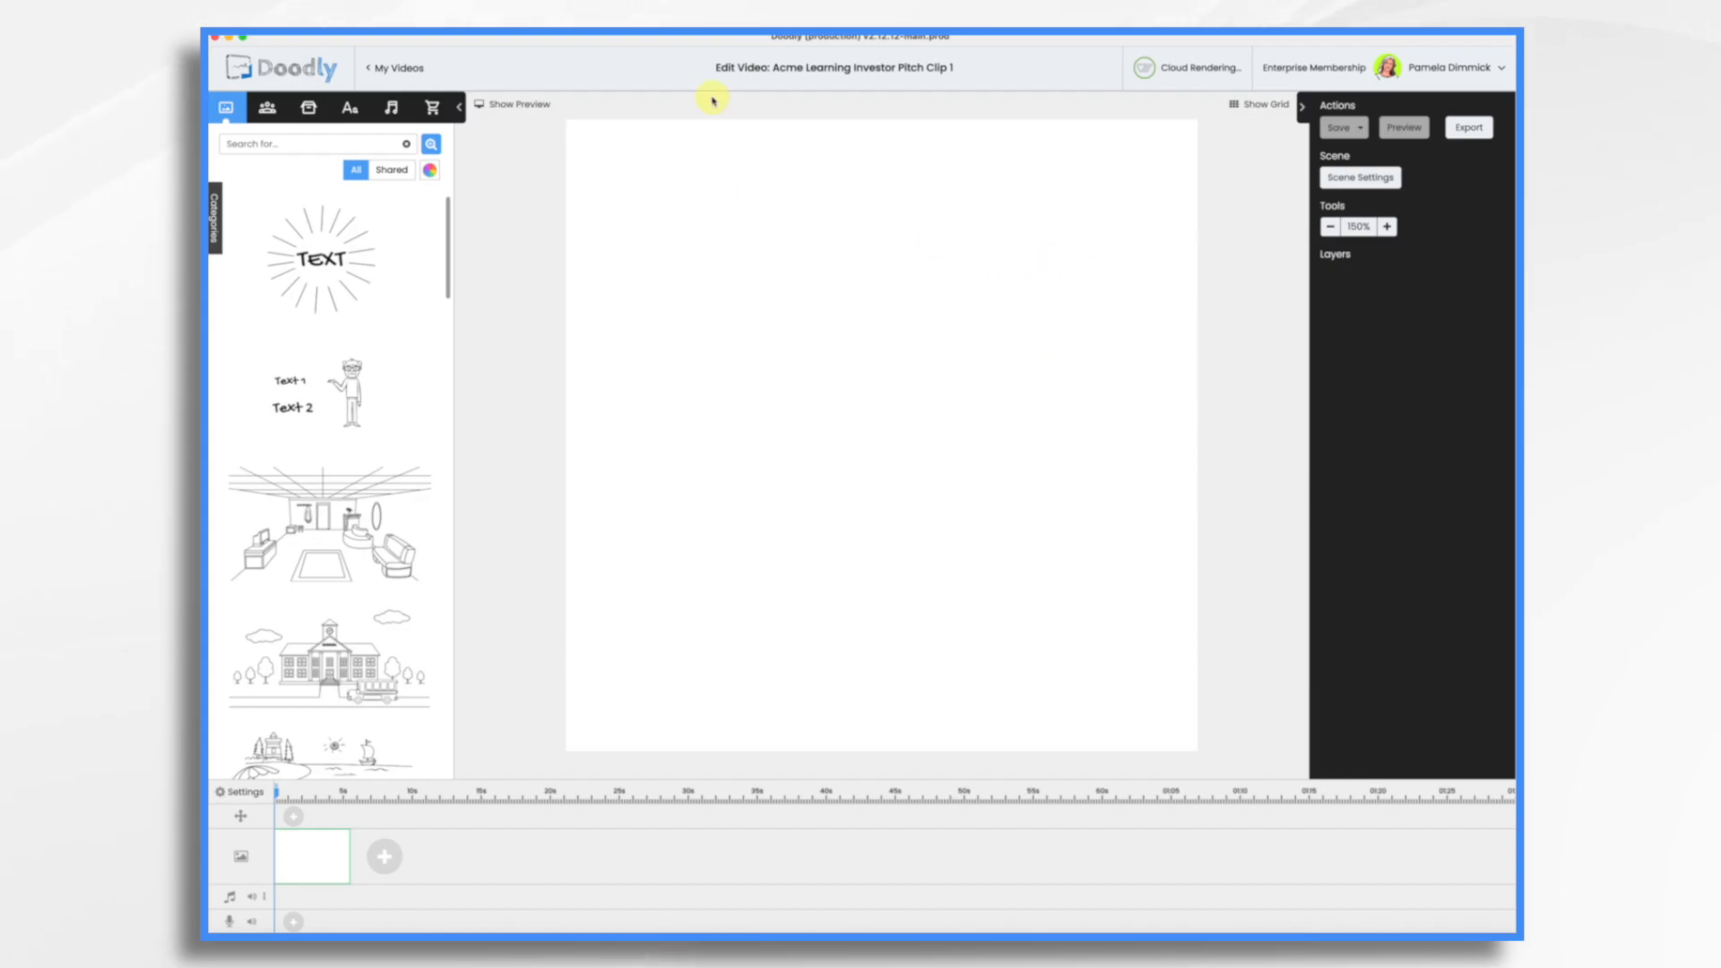
# Step: Import acme learning logo.png as a new prop and place it in the scene, enlarged to fill the canvas
pyautogui.click(308, 108)
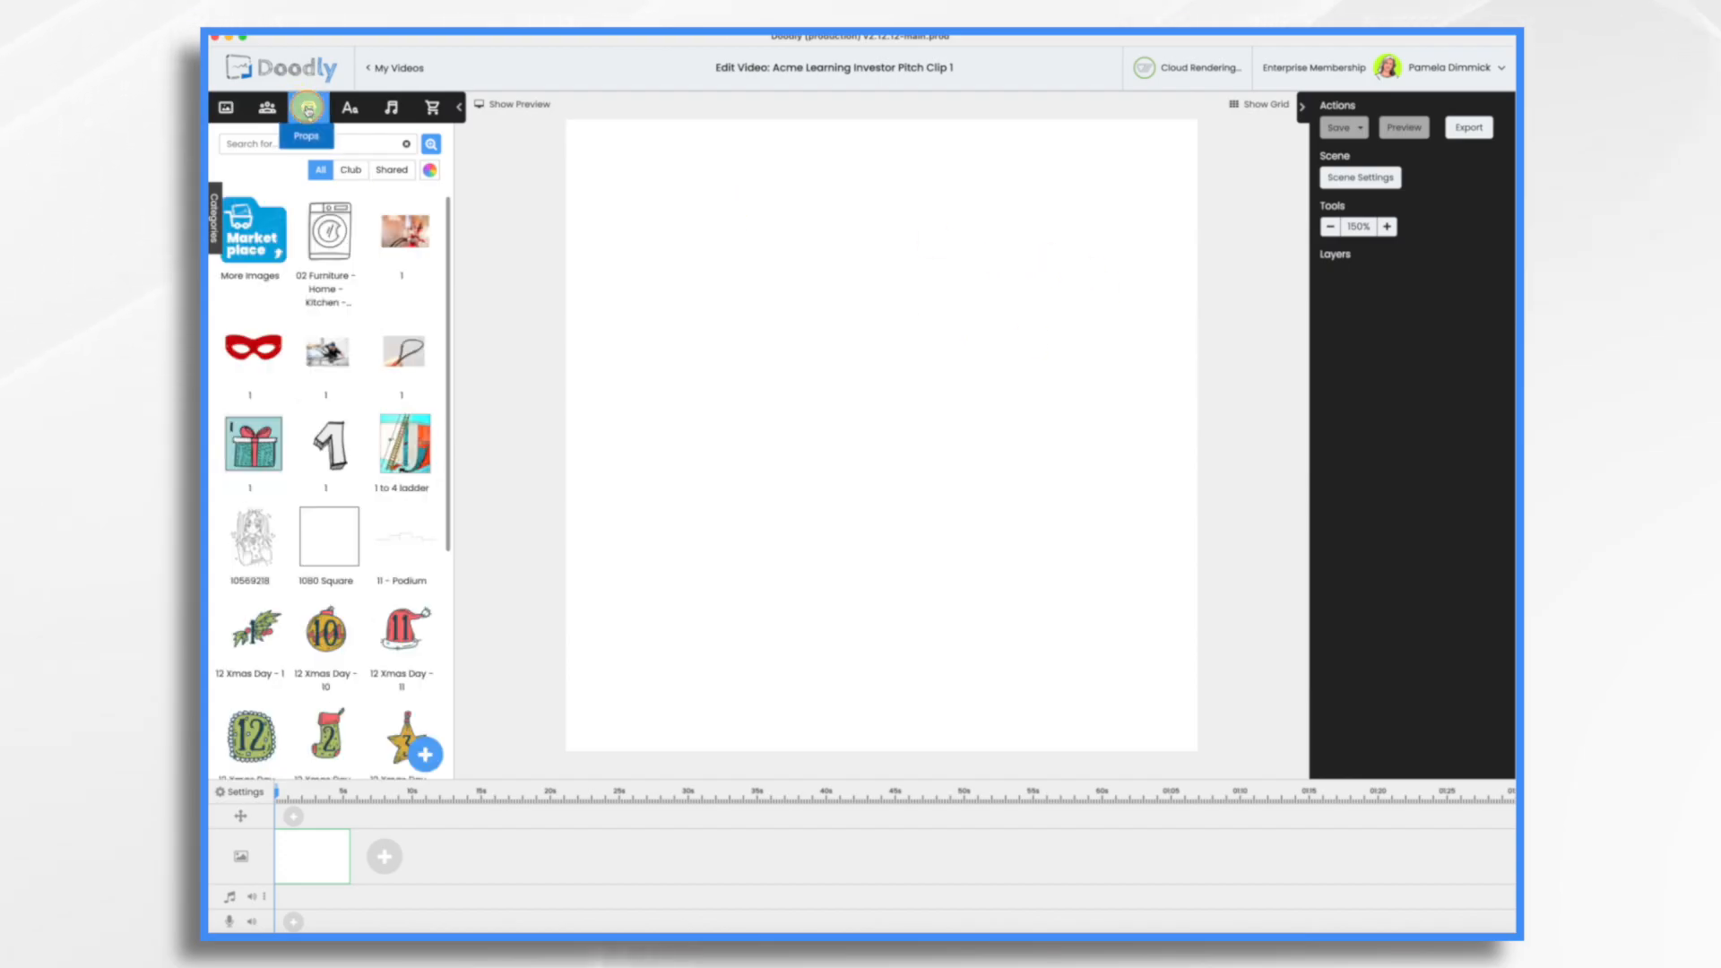
pyautogui.click(425, 754)
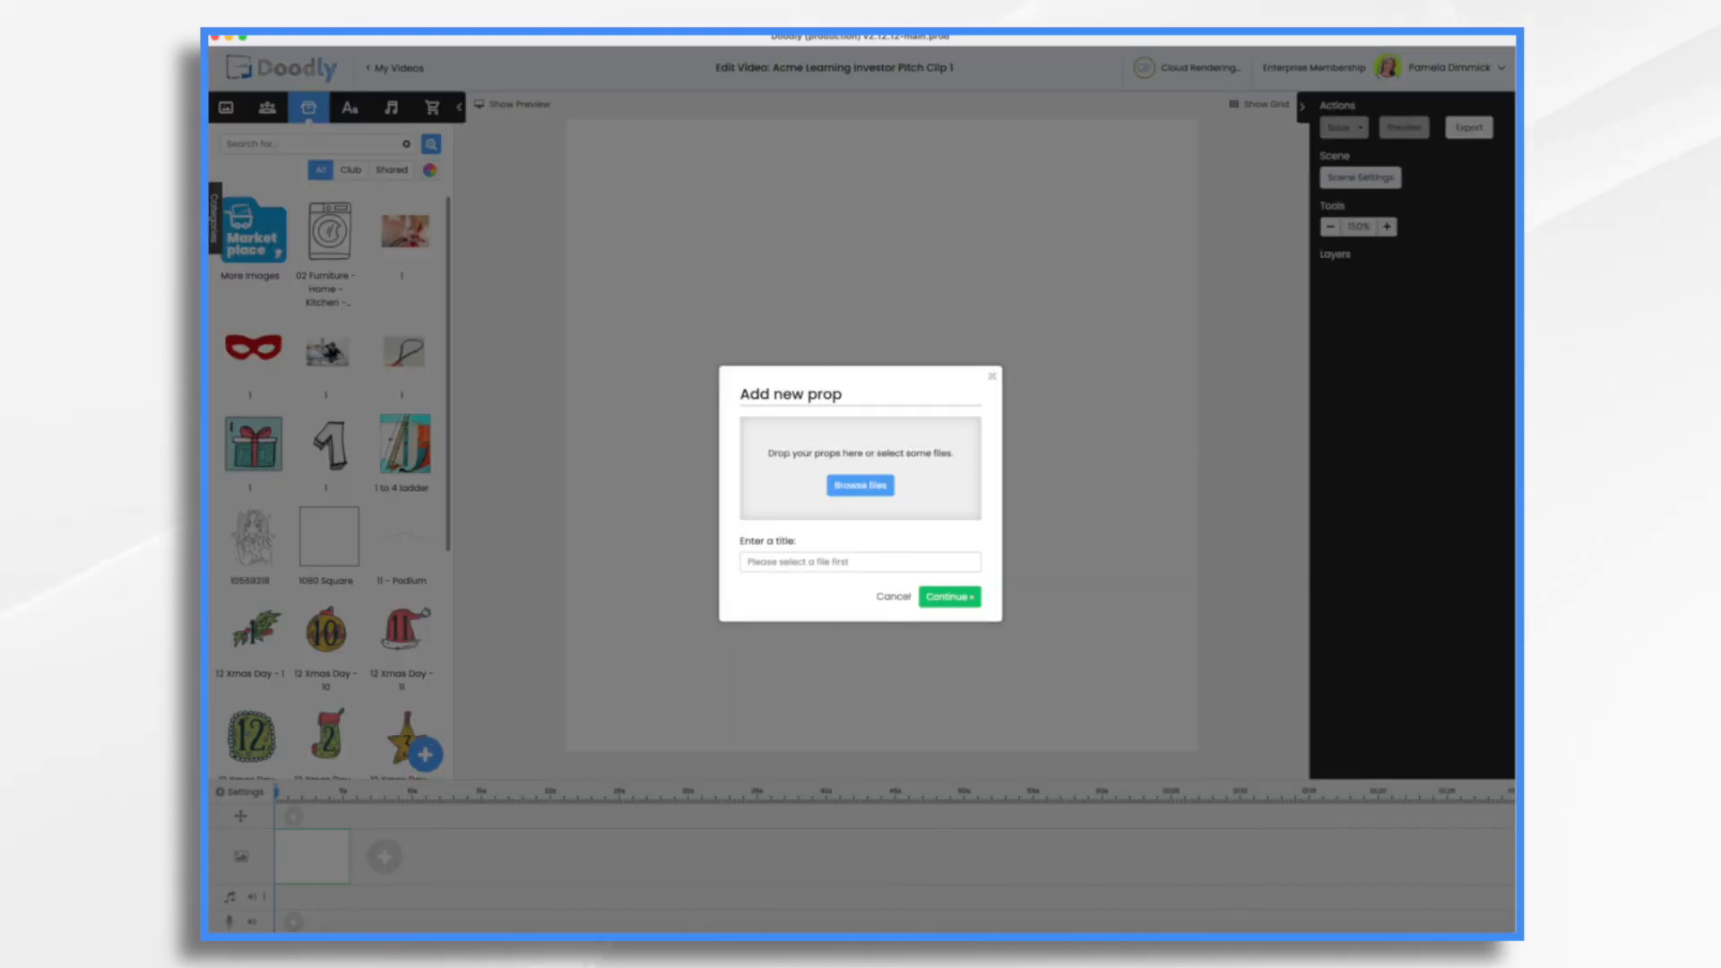
pyautogui.moveTo(1276, 320); pyautogui.dragTo(829, 466)
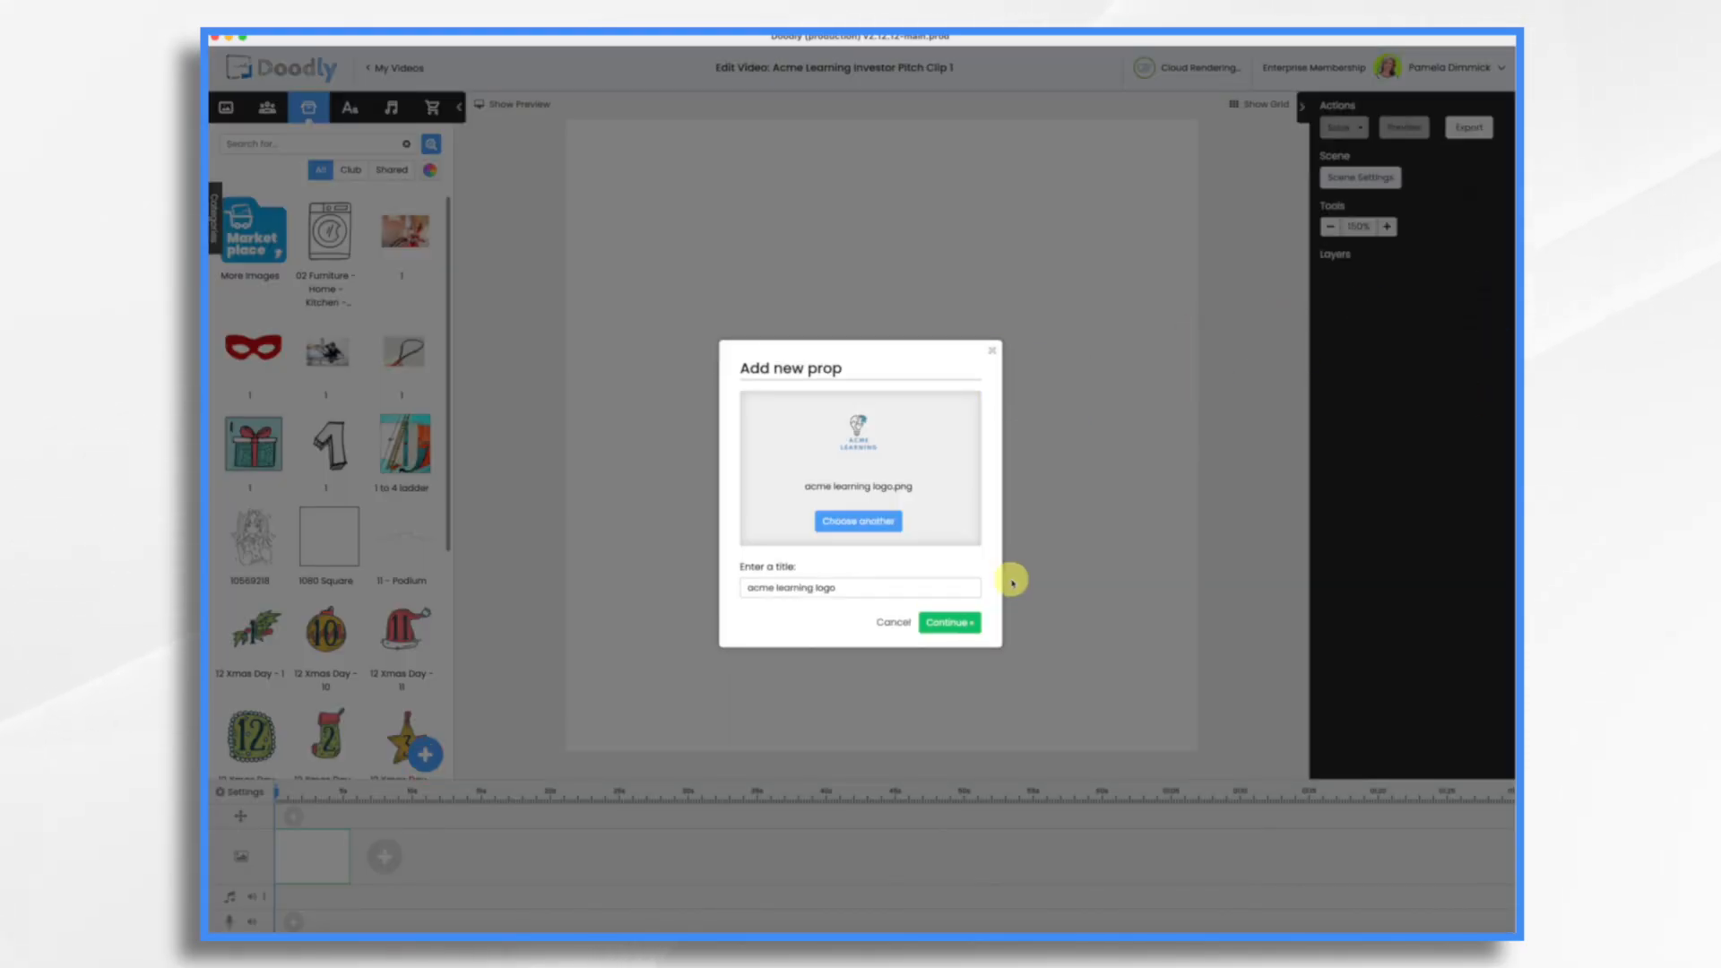
pyautogui.click(949, 623)
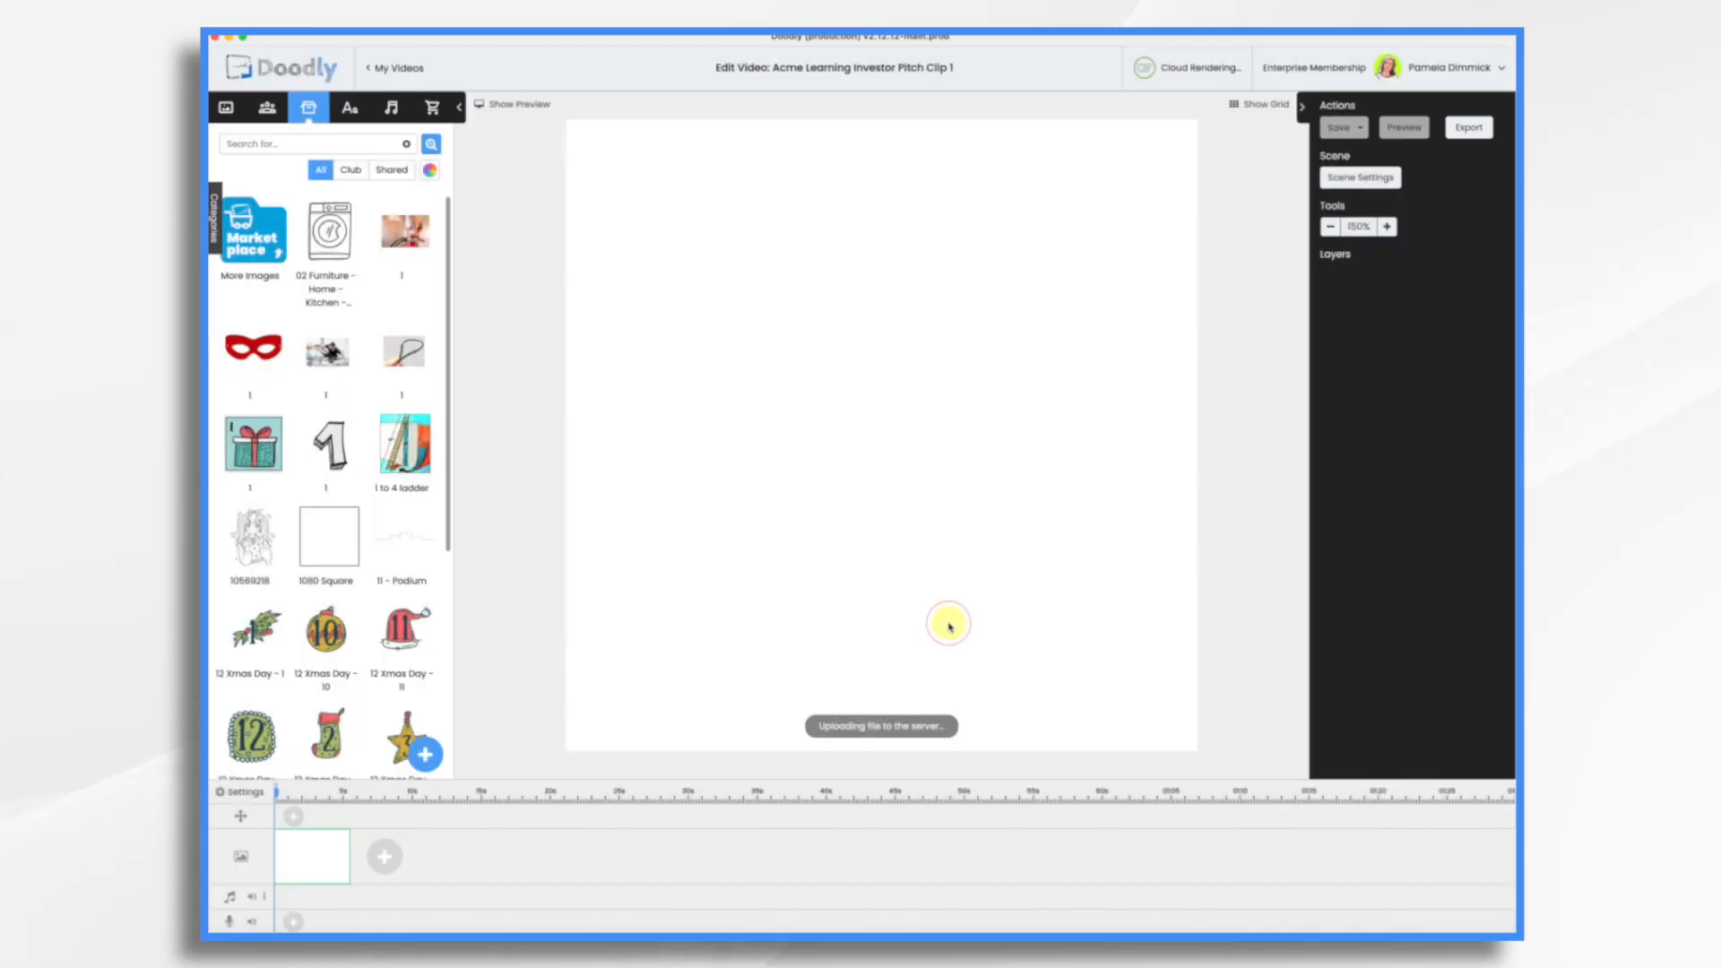
pyautogui.moveTo(952, 504); pyautogui.dragTo(1198, 752)
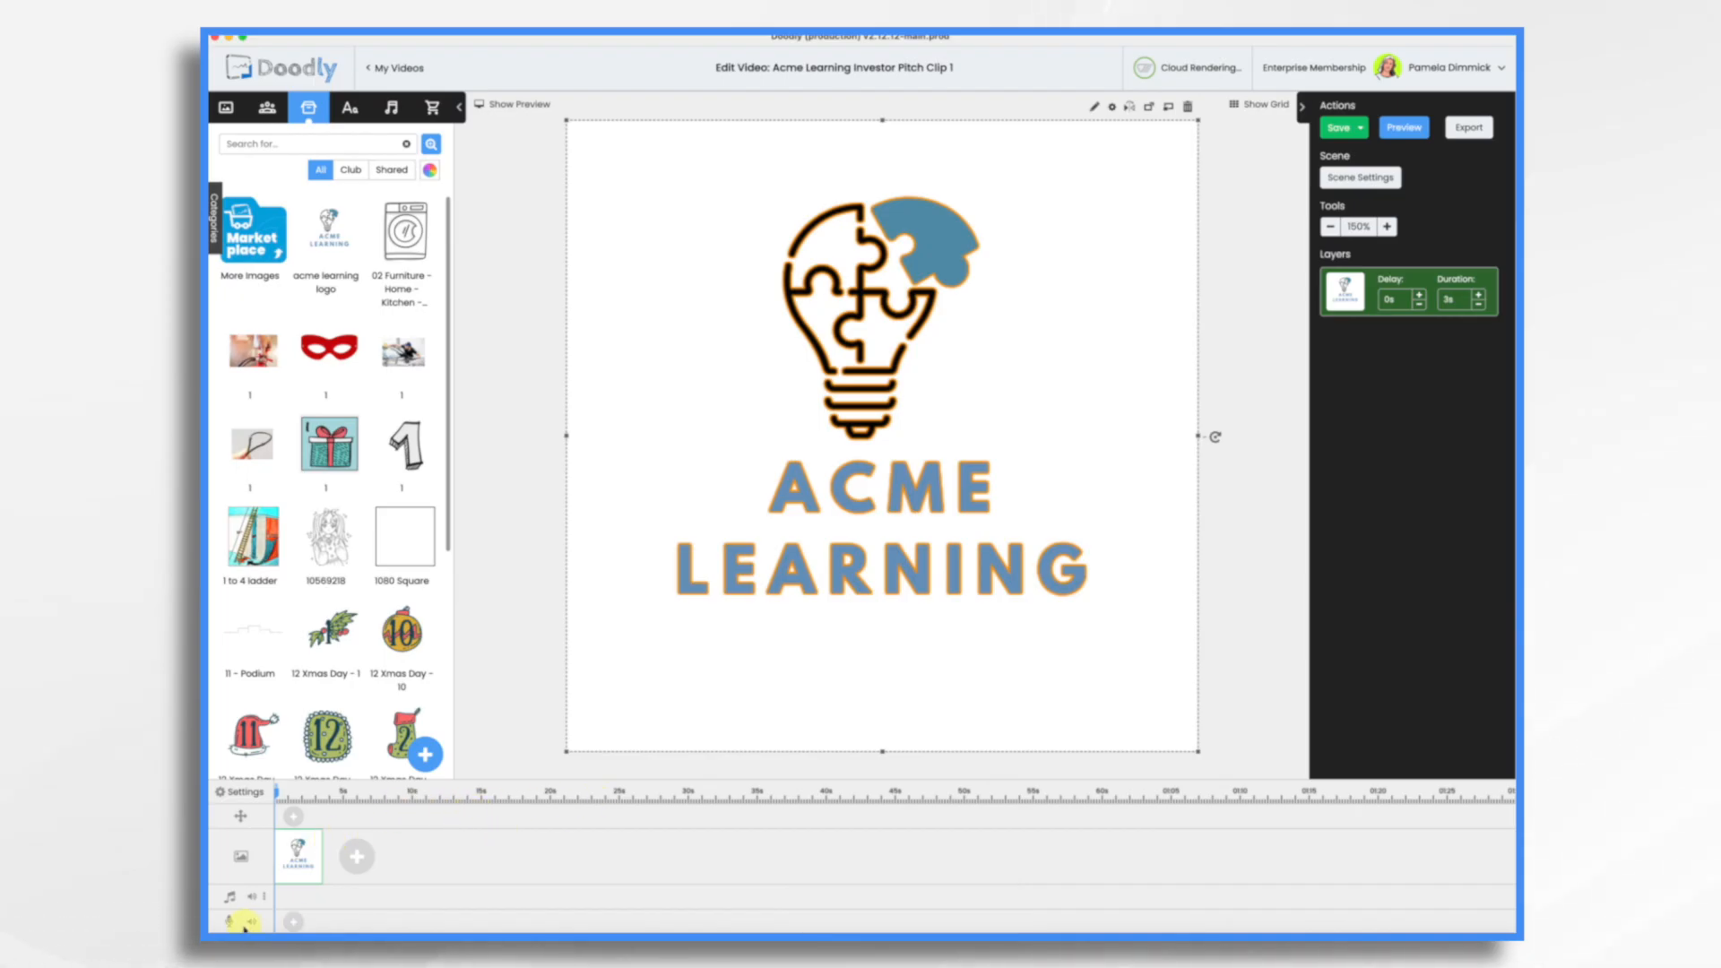
# Step: Record a voice-over for the video and trim off the beginning of the recording
pyautogui.click(294, 925)
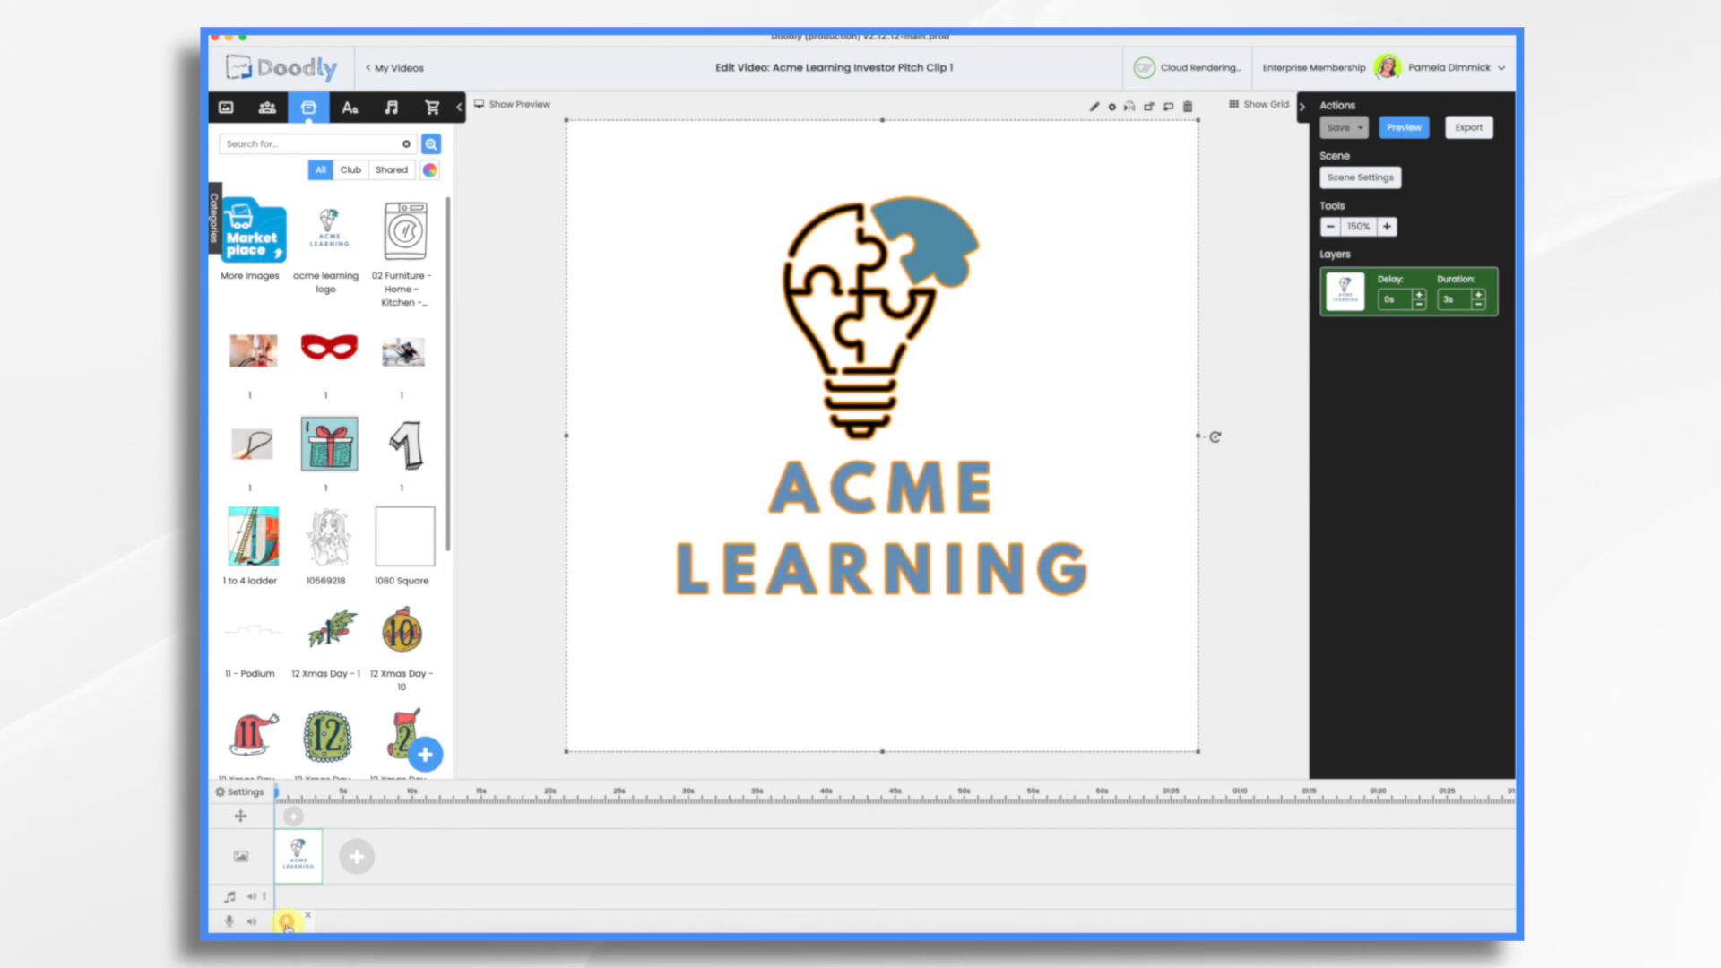
pyautogui.click(287, 923)
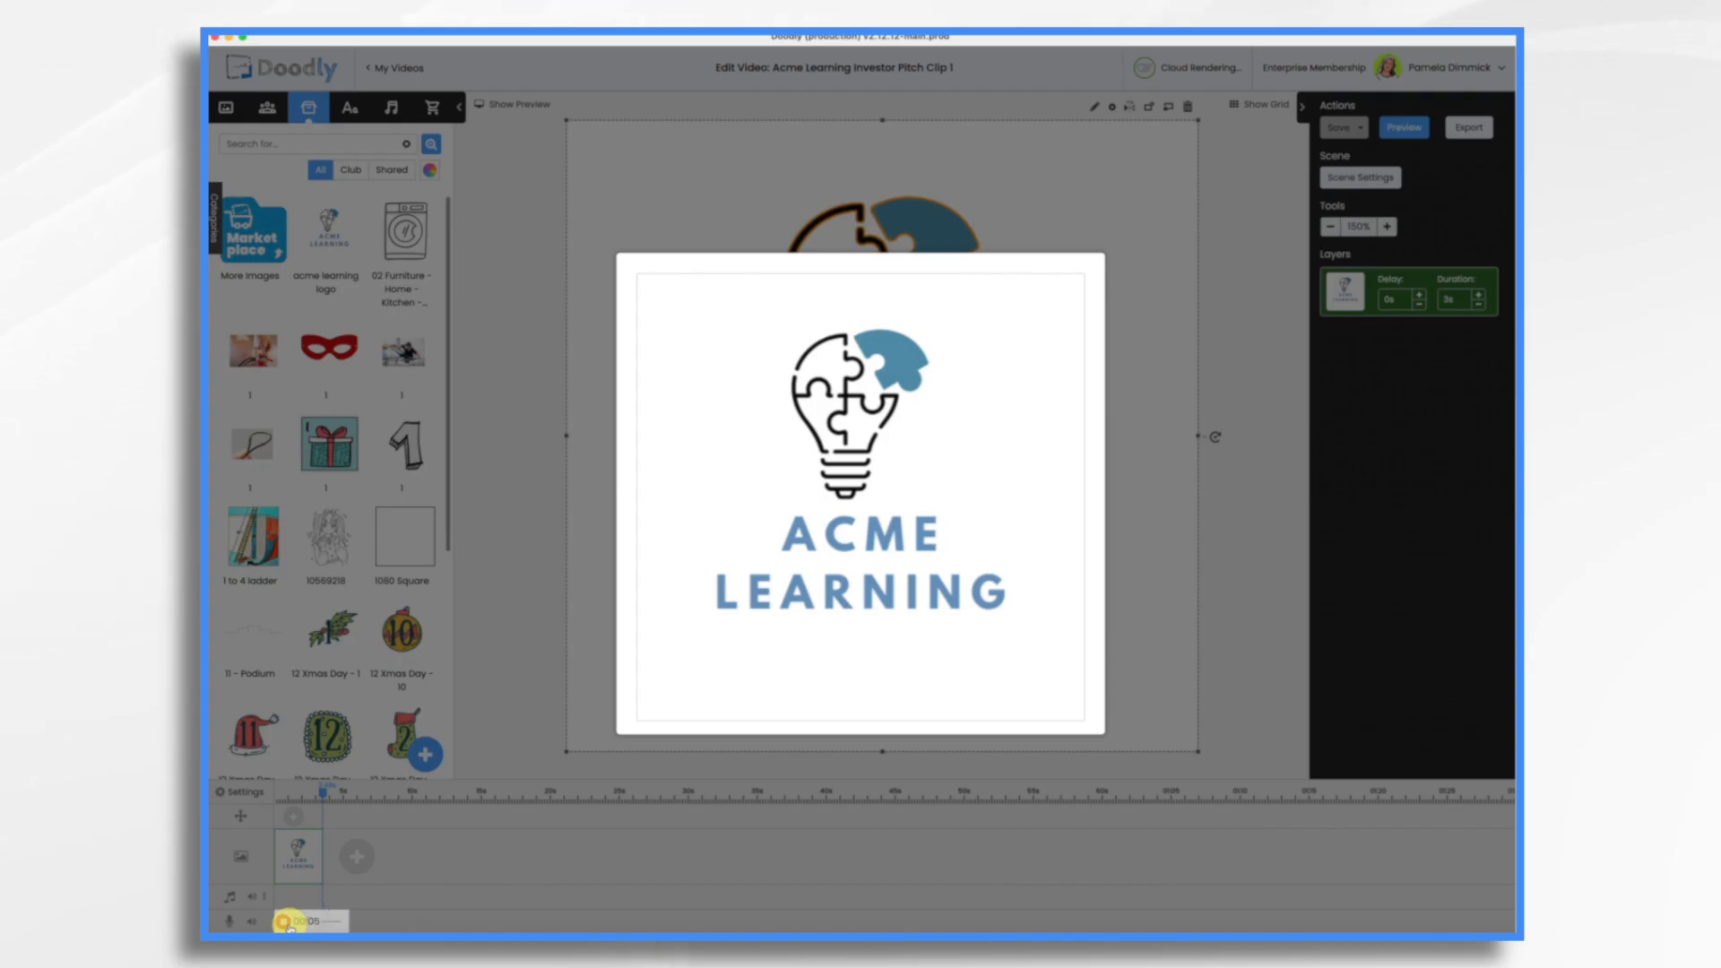
pyautogui.click(284, 923)
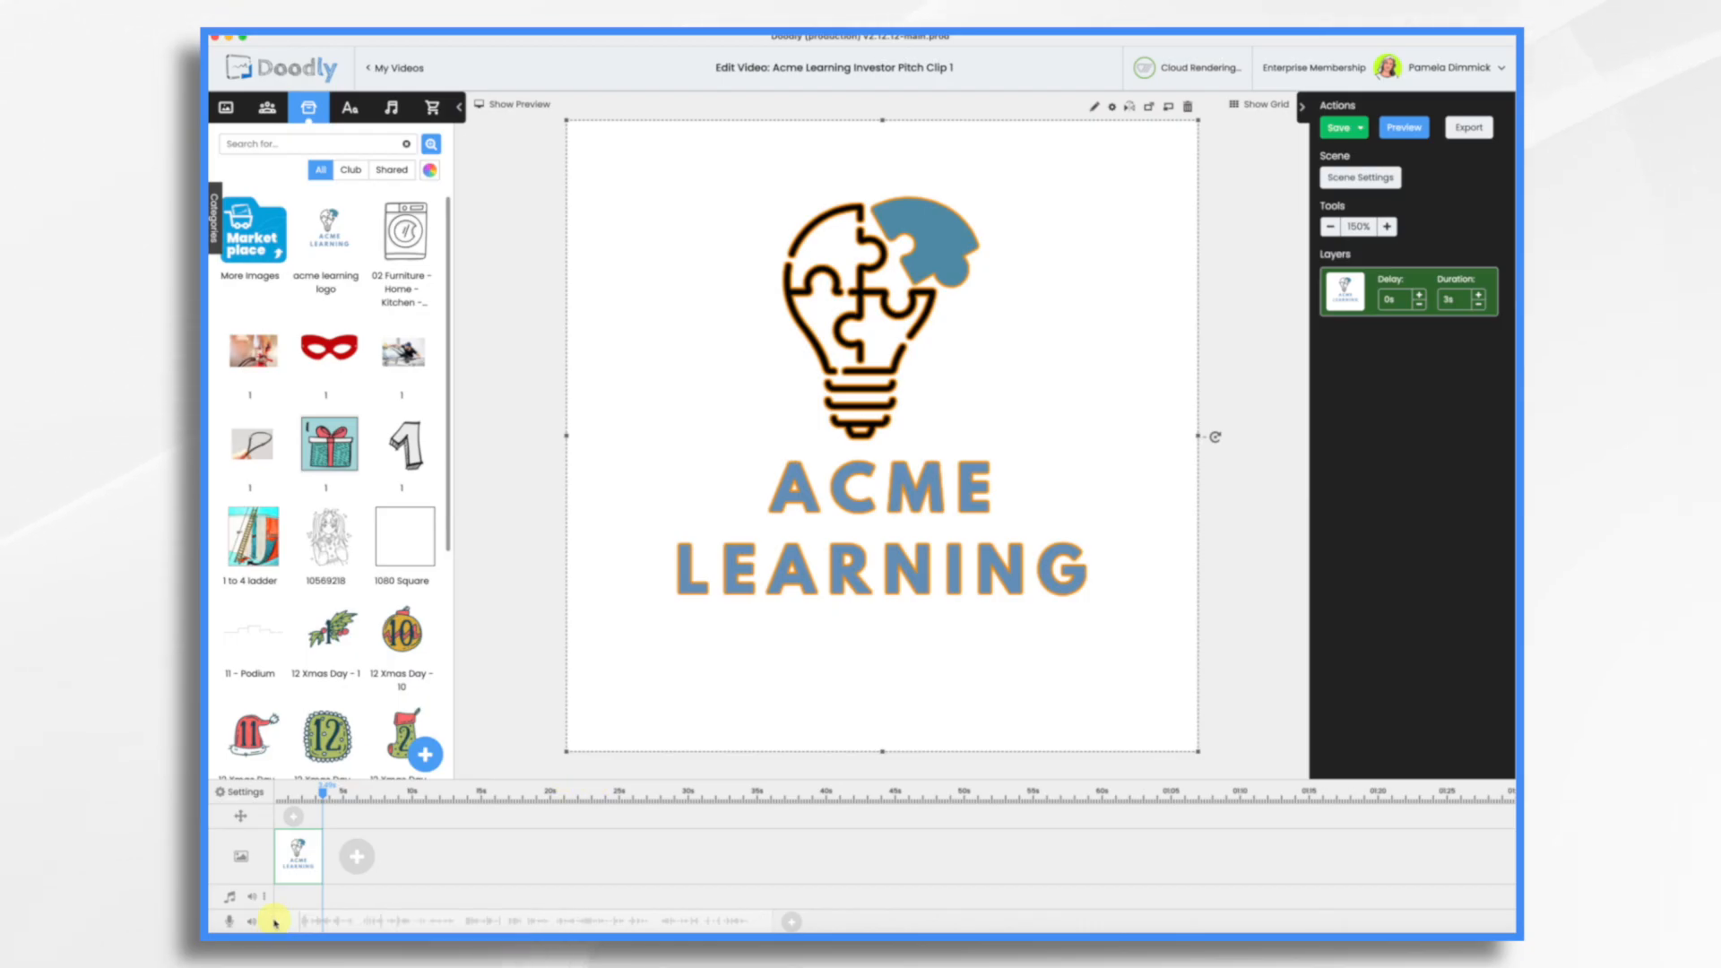
pyautogui.moveTo(275, 921); pyautogui.dragTo(295, 920)
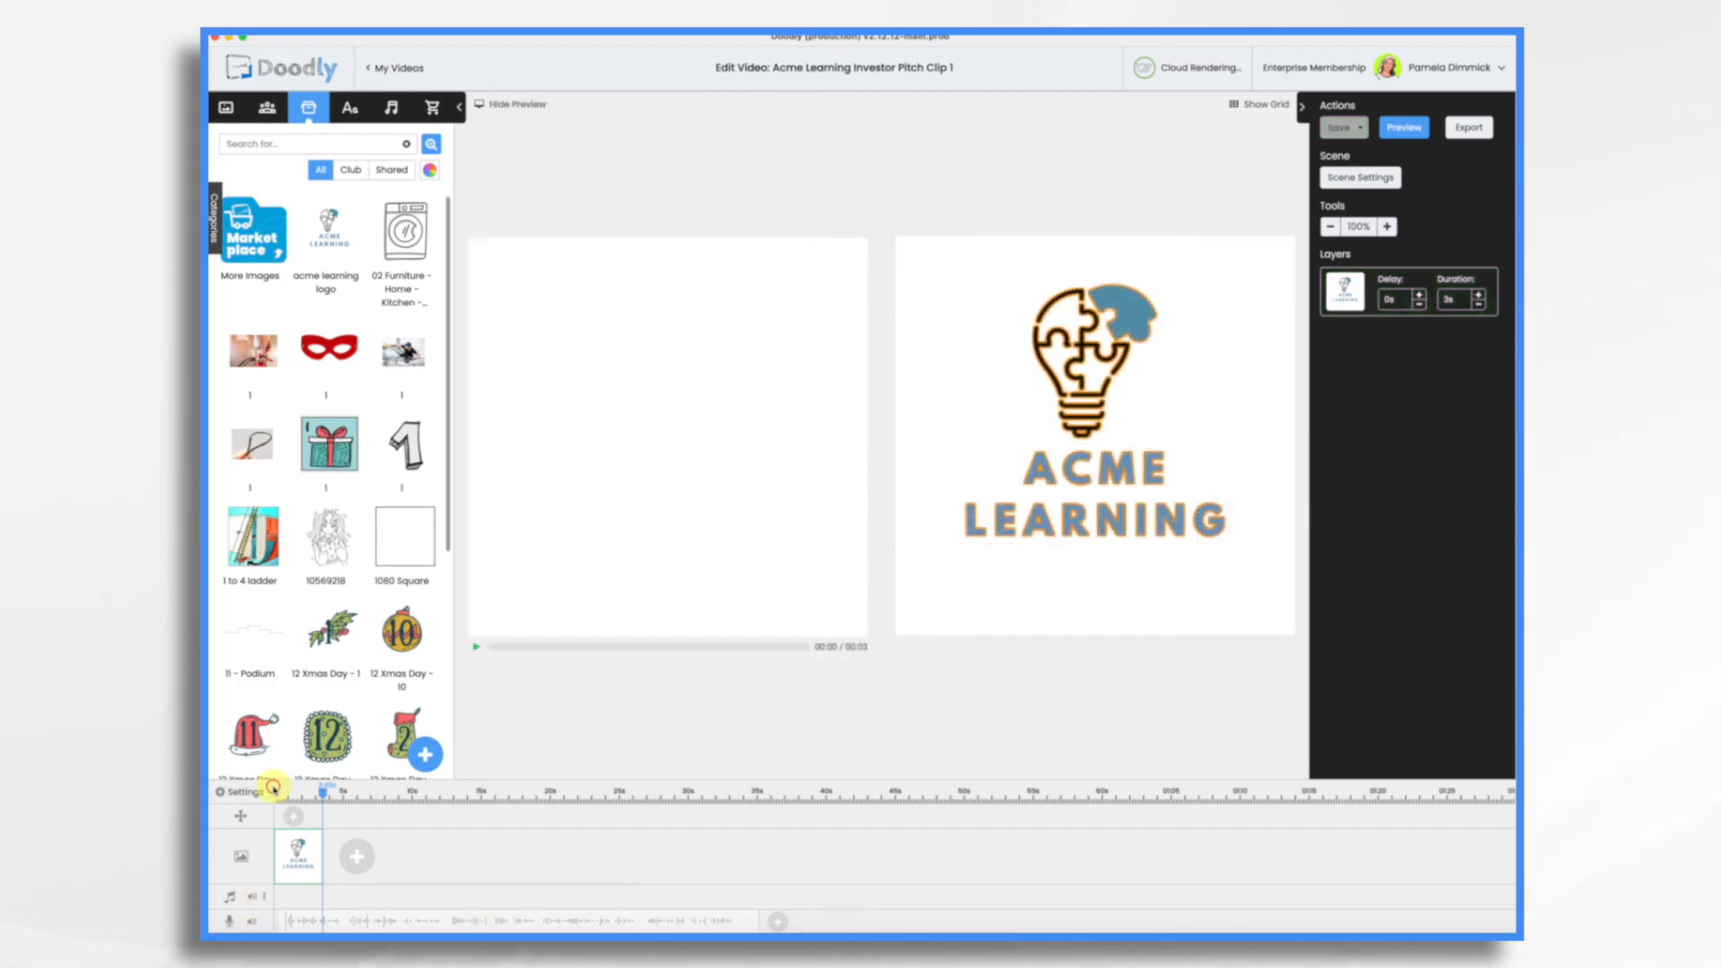
# Step: Set the logo's reveal mode to Fade, save the asset, and set the logo layer's duration to 0.5 s
pyautogui.click(477, 646)
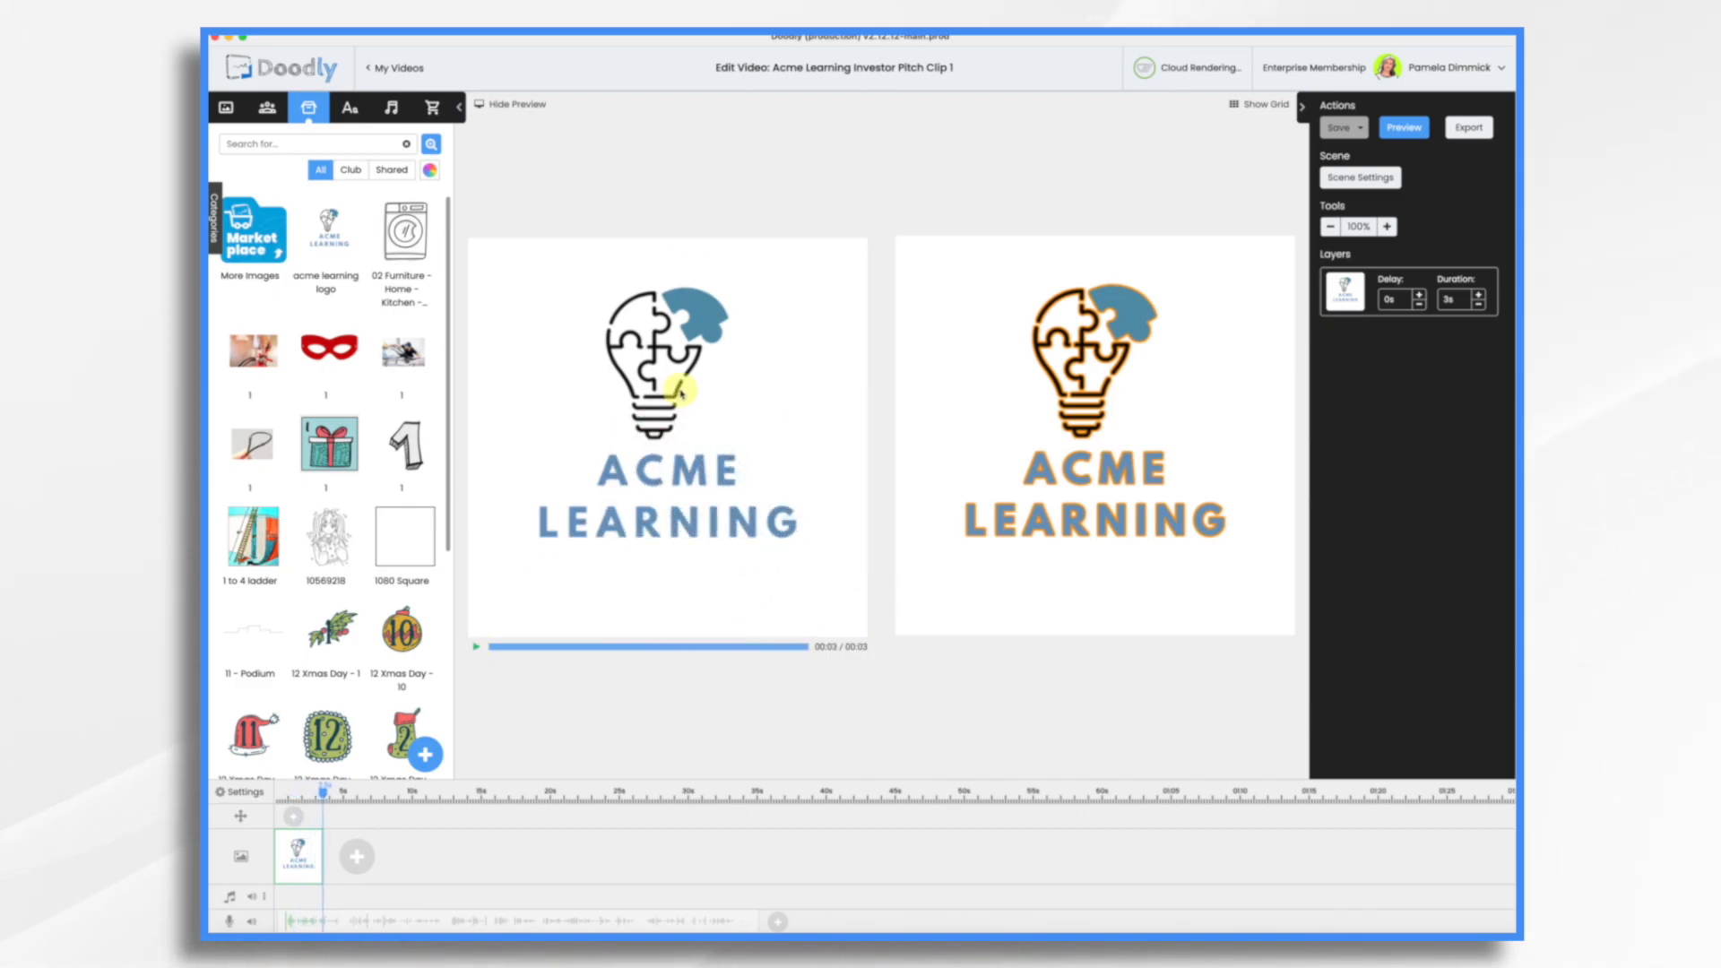
pyautogui.click(1106, 350)
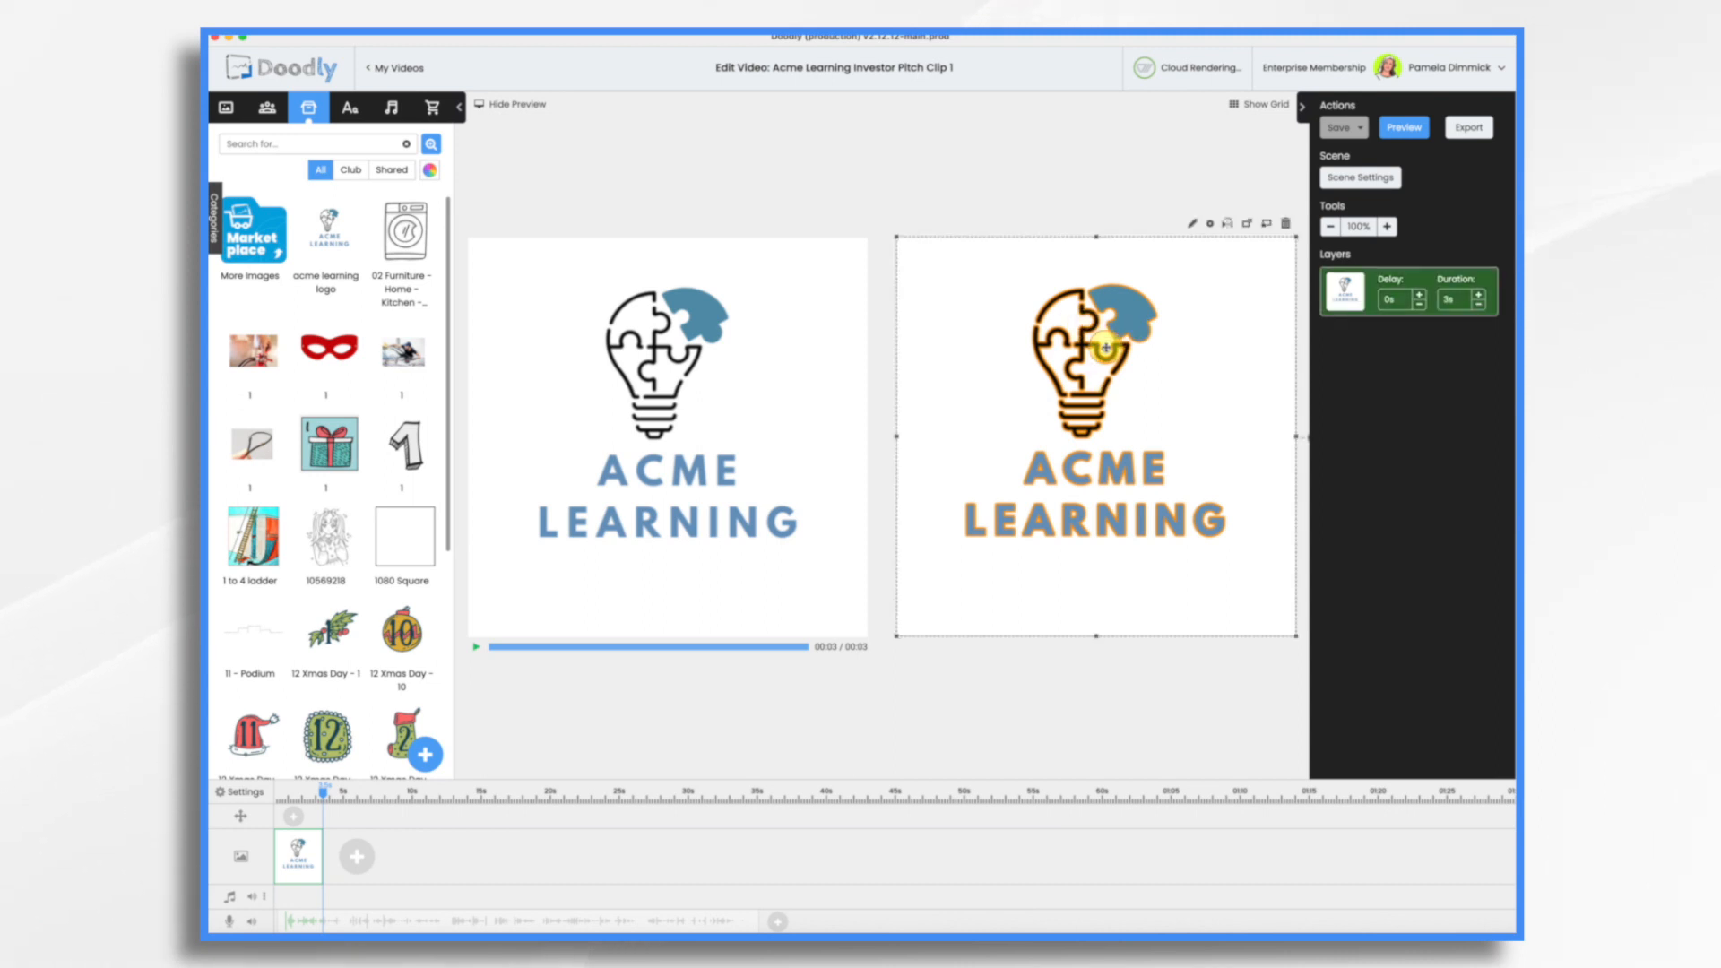
pyautogui.click(1198, 226)
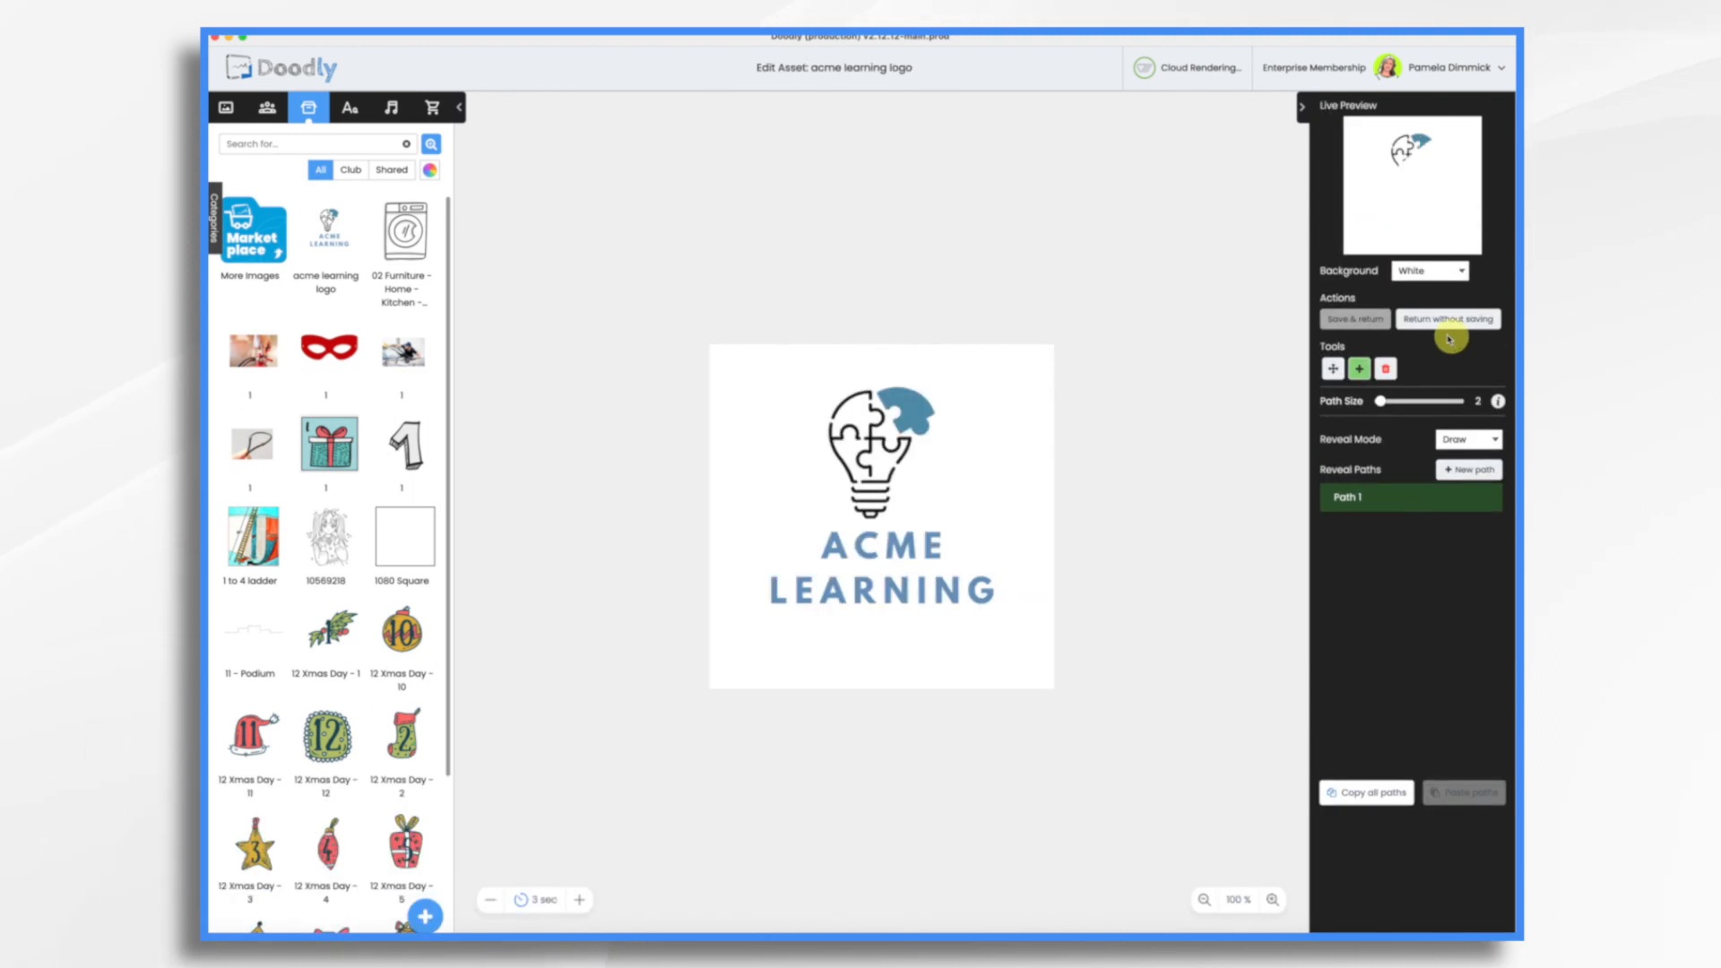
pyautogui.click(1459, 439)
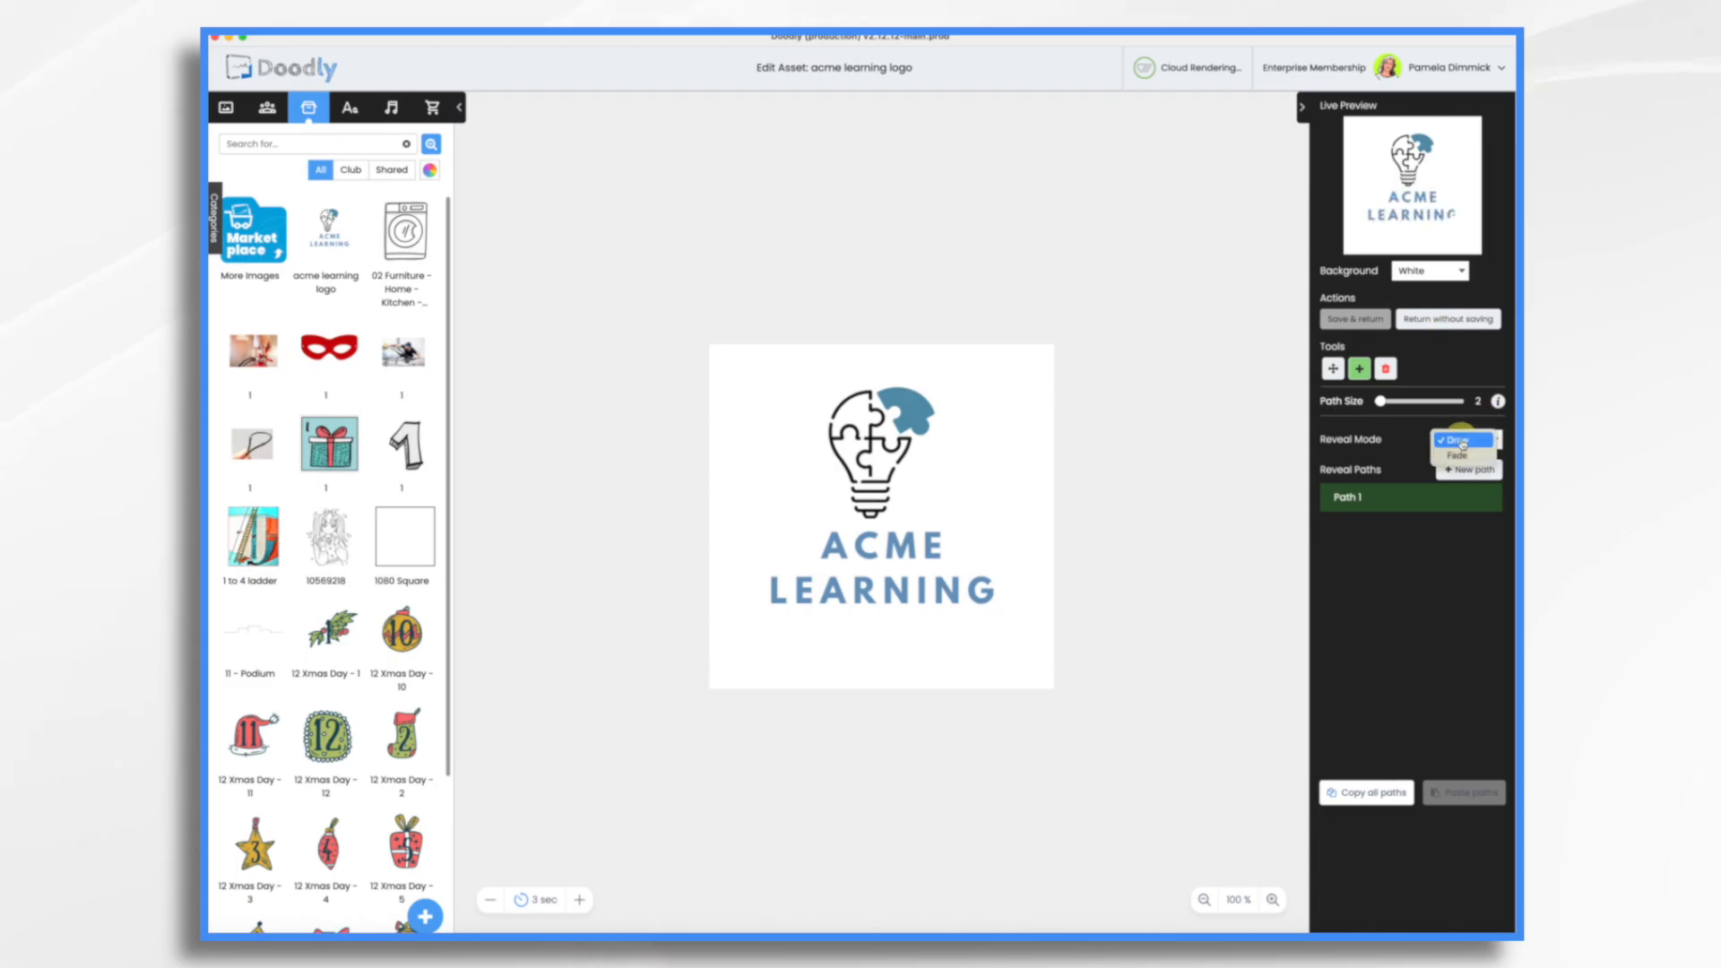
pyautogui.click(1457, 456)
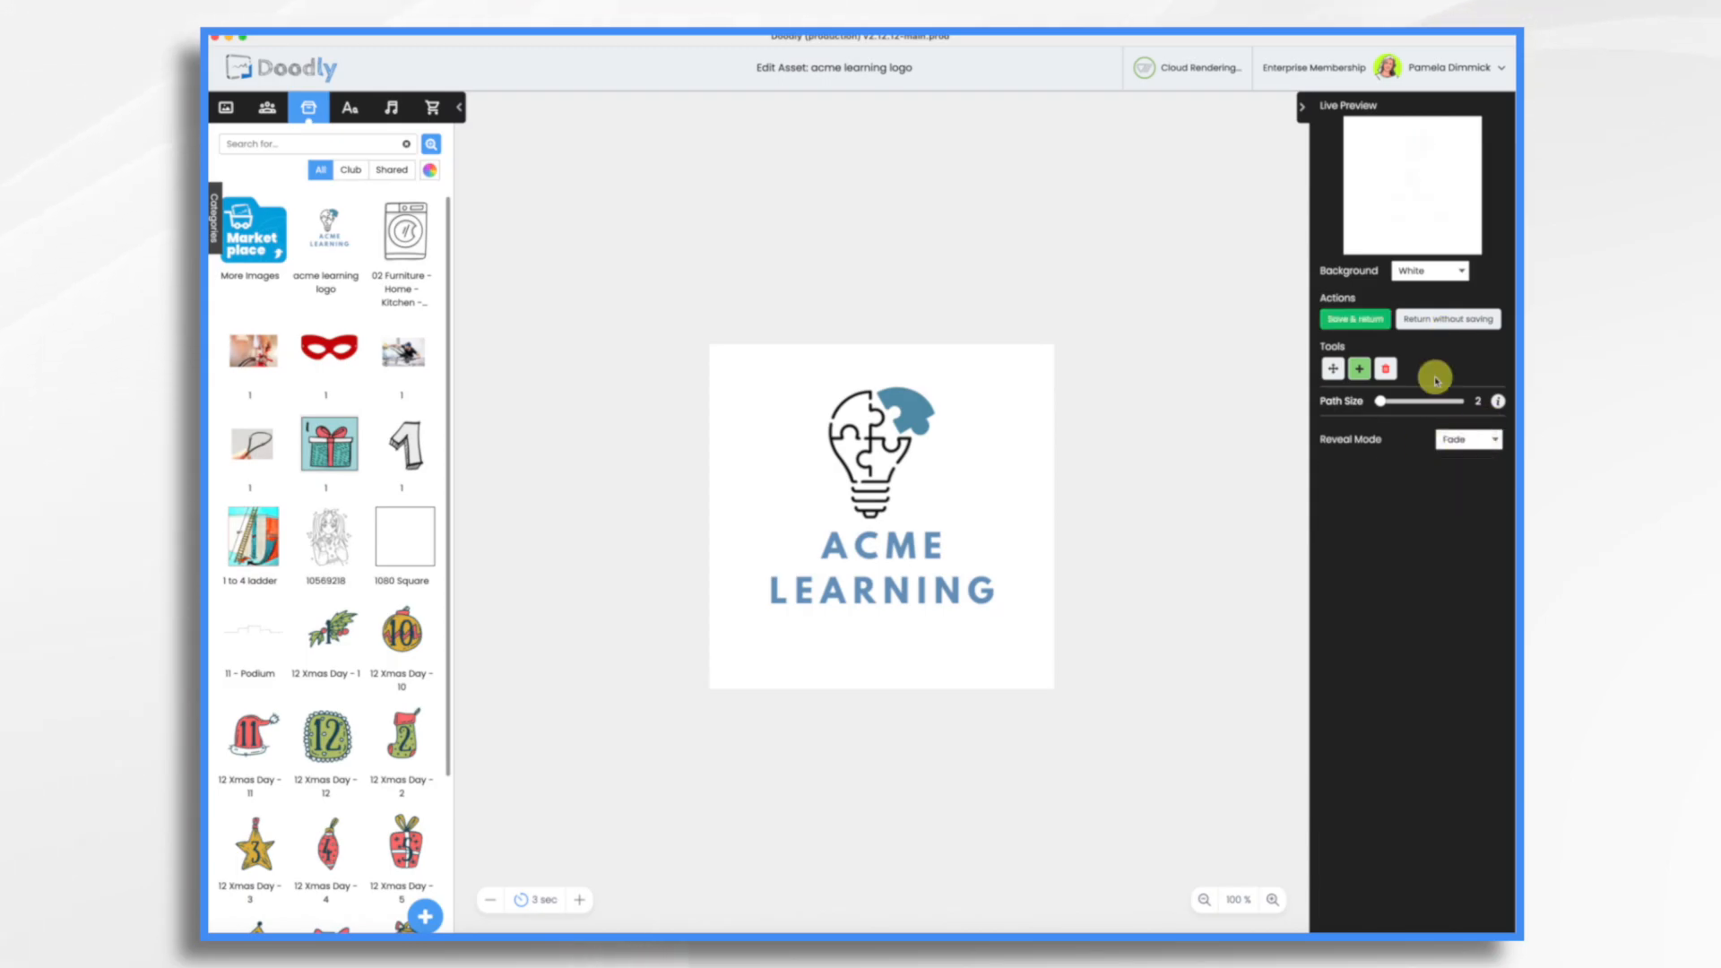
pyautogui.click(1369, 319)
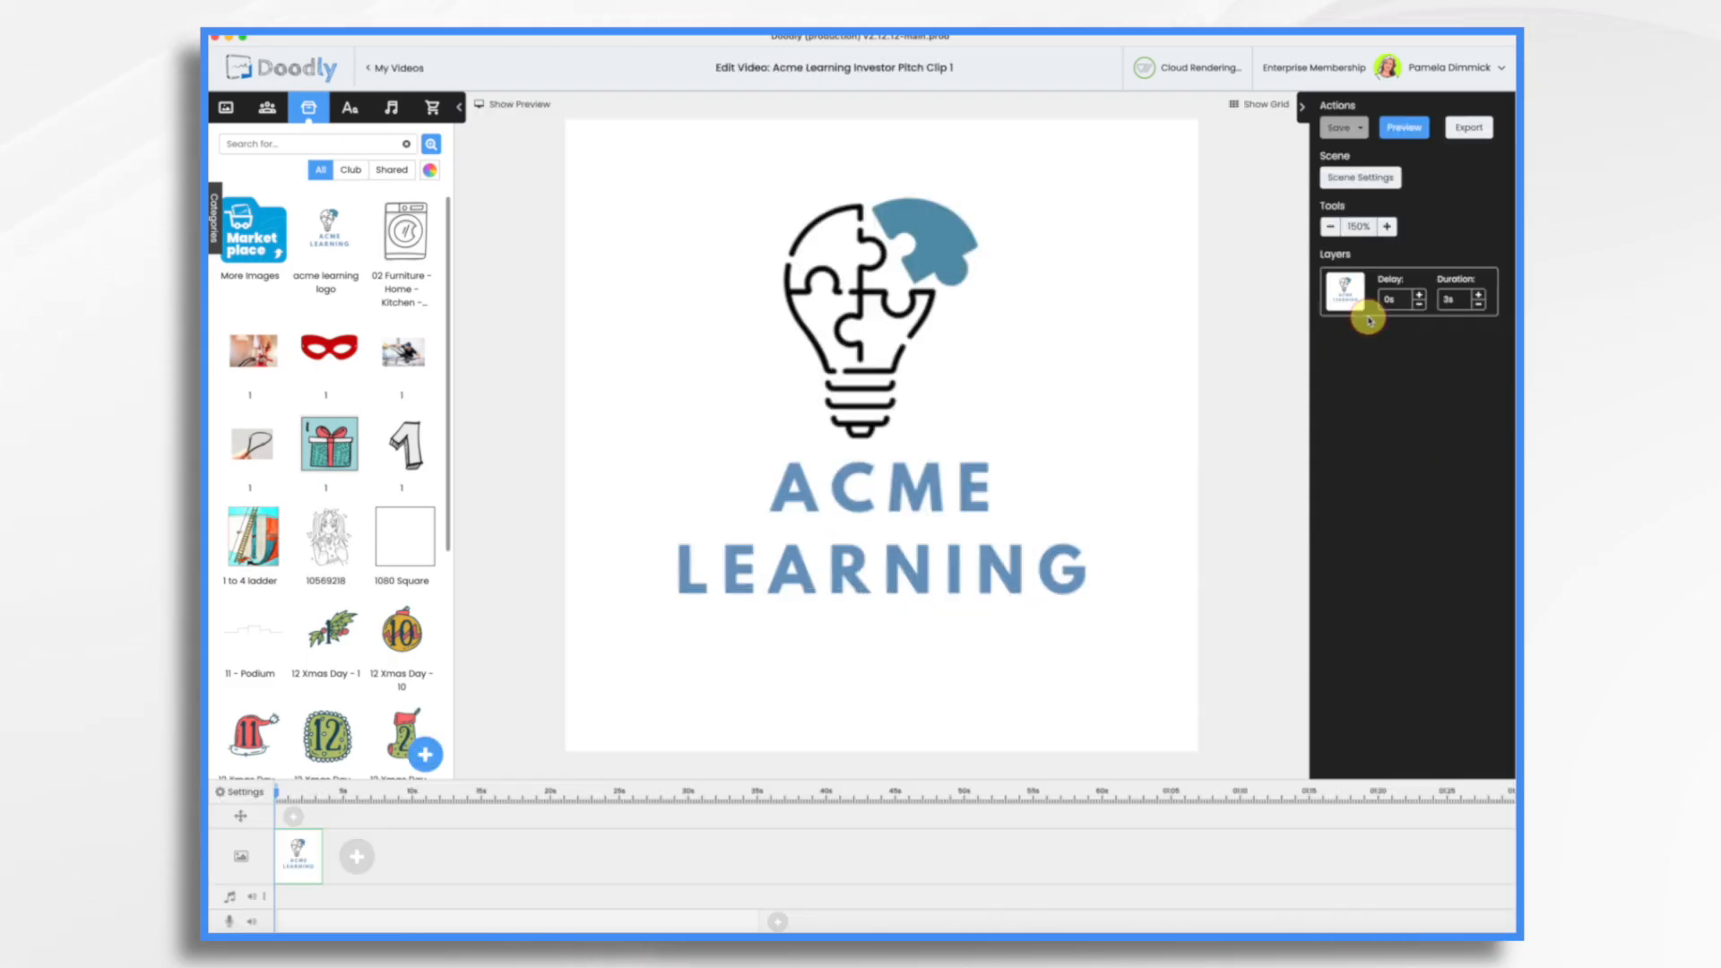
pyautogui.click(1480, 304)
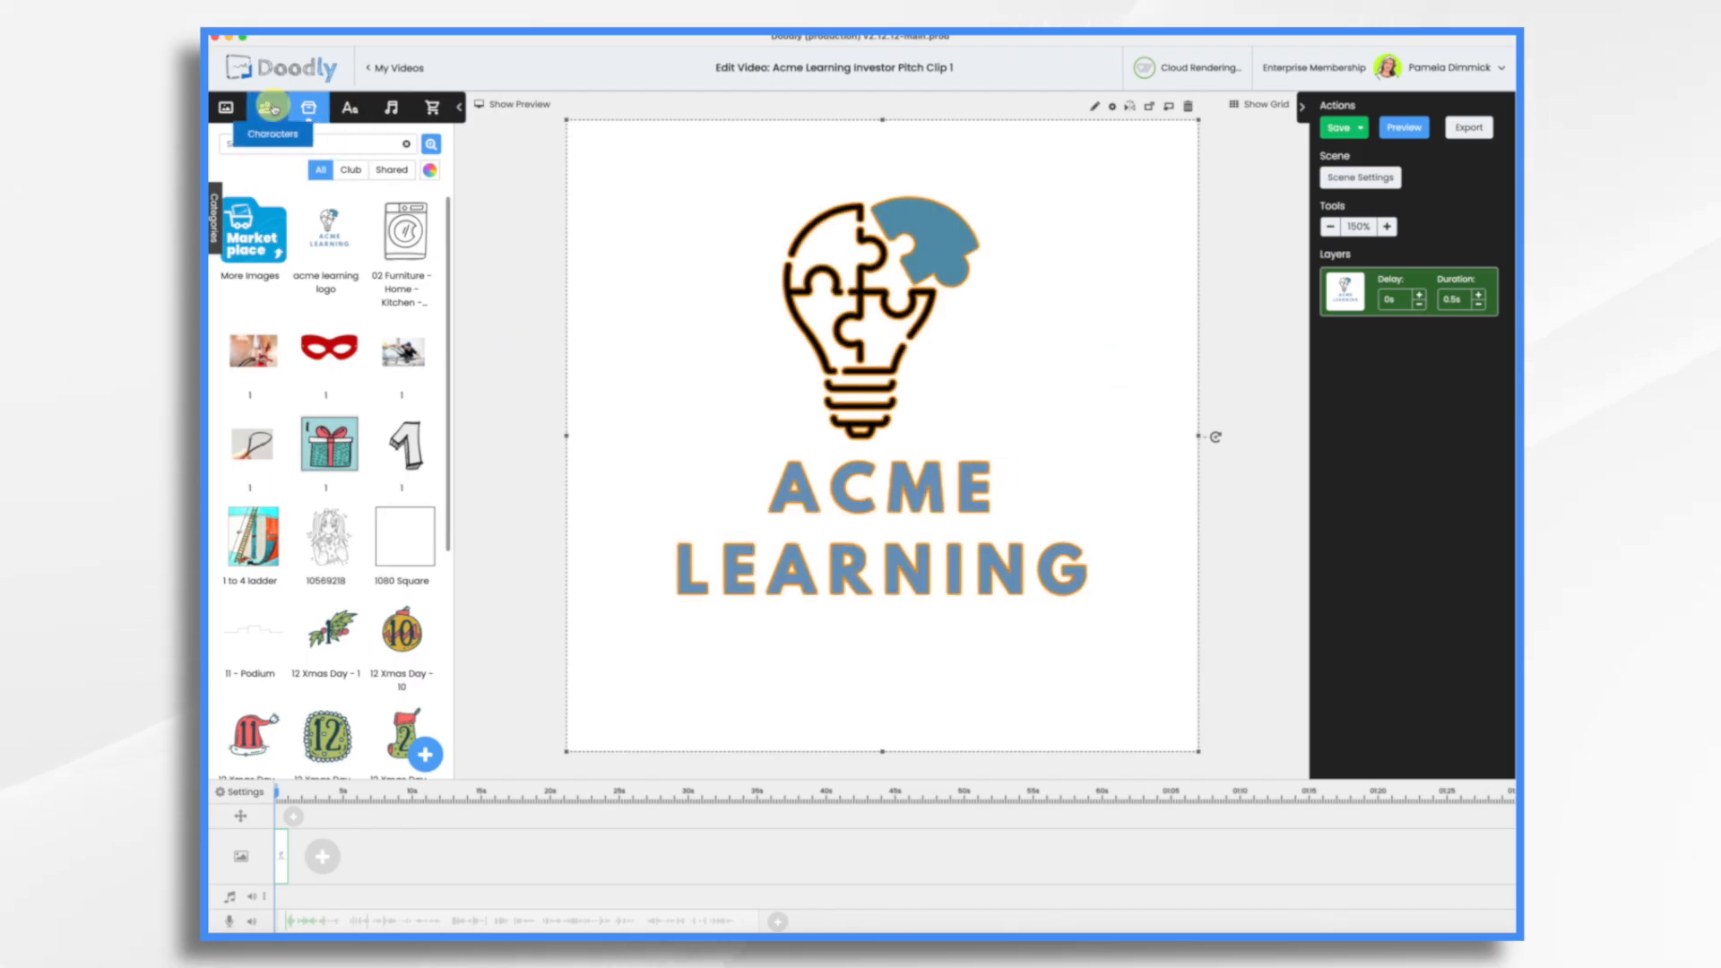
# Step: Search the character library for "student"
pyautogui.click(269, 107)
pyautogui.click(277, 145)
pyautogui.write('student')
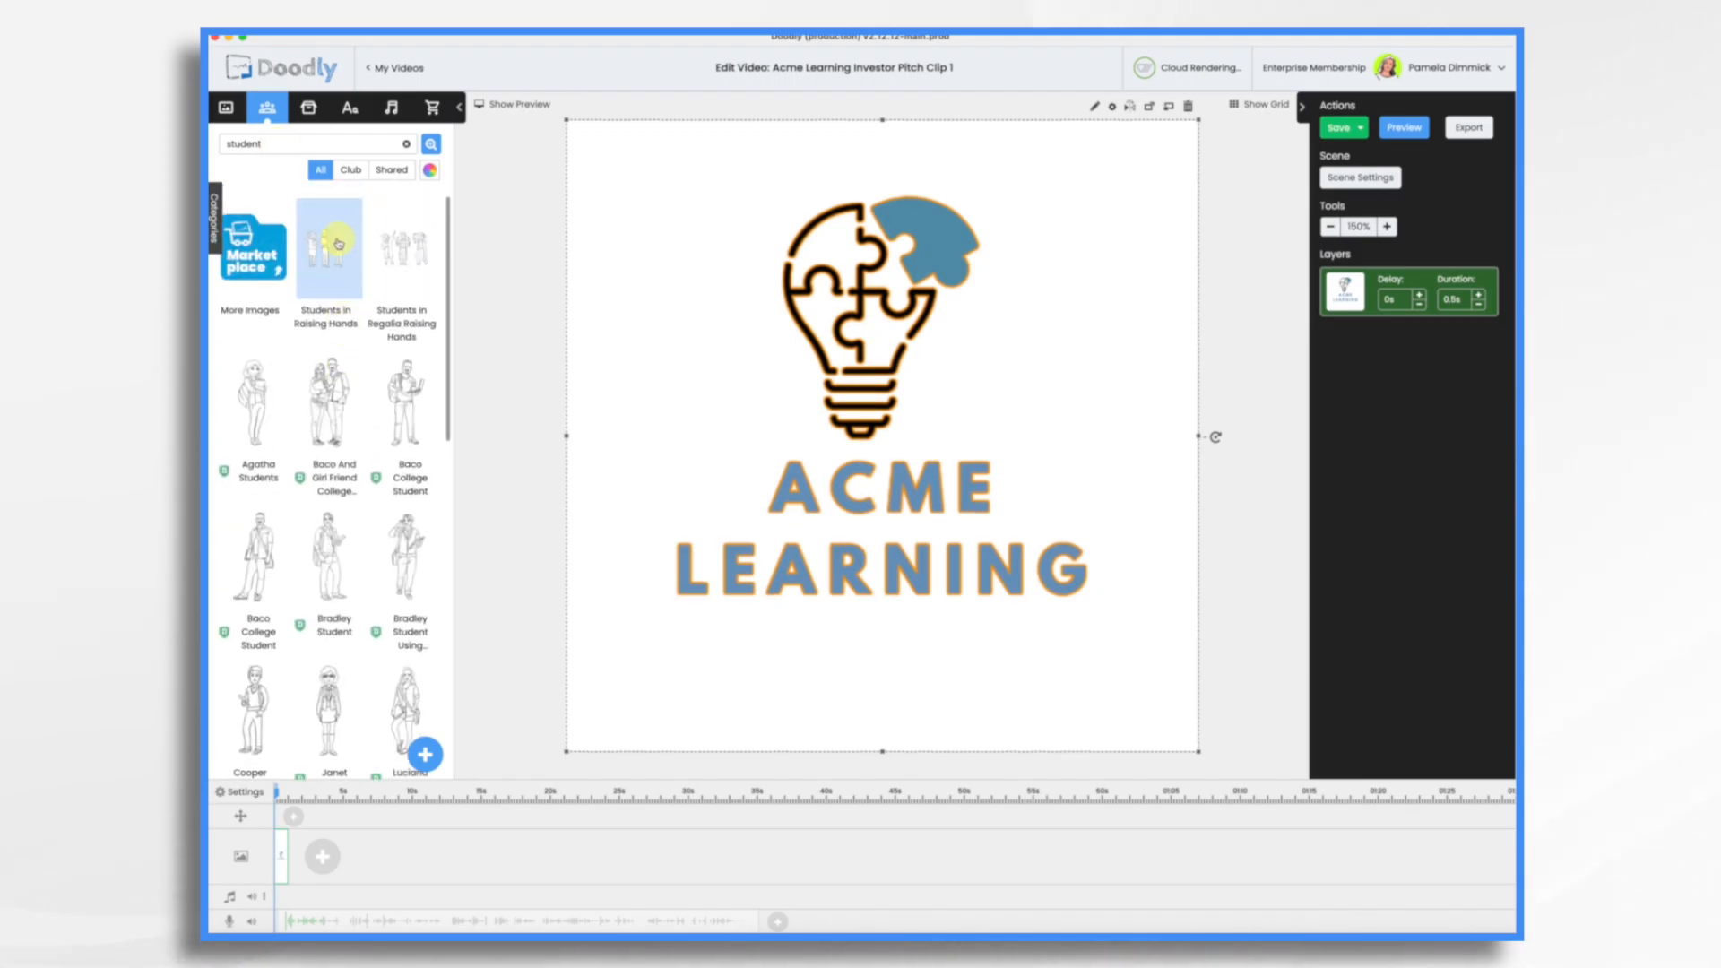
# Step: Place the Students in Raising Hands character, scaled down, in the lower-left corner of the scene
pyautogui.moveTo(329, 256); pyautogui.dragTo(733, 606)
pyautogui.moveTo(937, 479); pyautogui.dragTo(819, 565)
pyautogui.moveTo(678, 686); pyautogui.dragTo(677, 681)
# Step: Add the Ann Reading character to the scene's lower-right corner, scaled to about 257 × 534 px
pyautogui.moveTo(257, 636); pyautogui.dragTo(1139, 522)
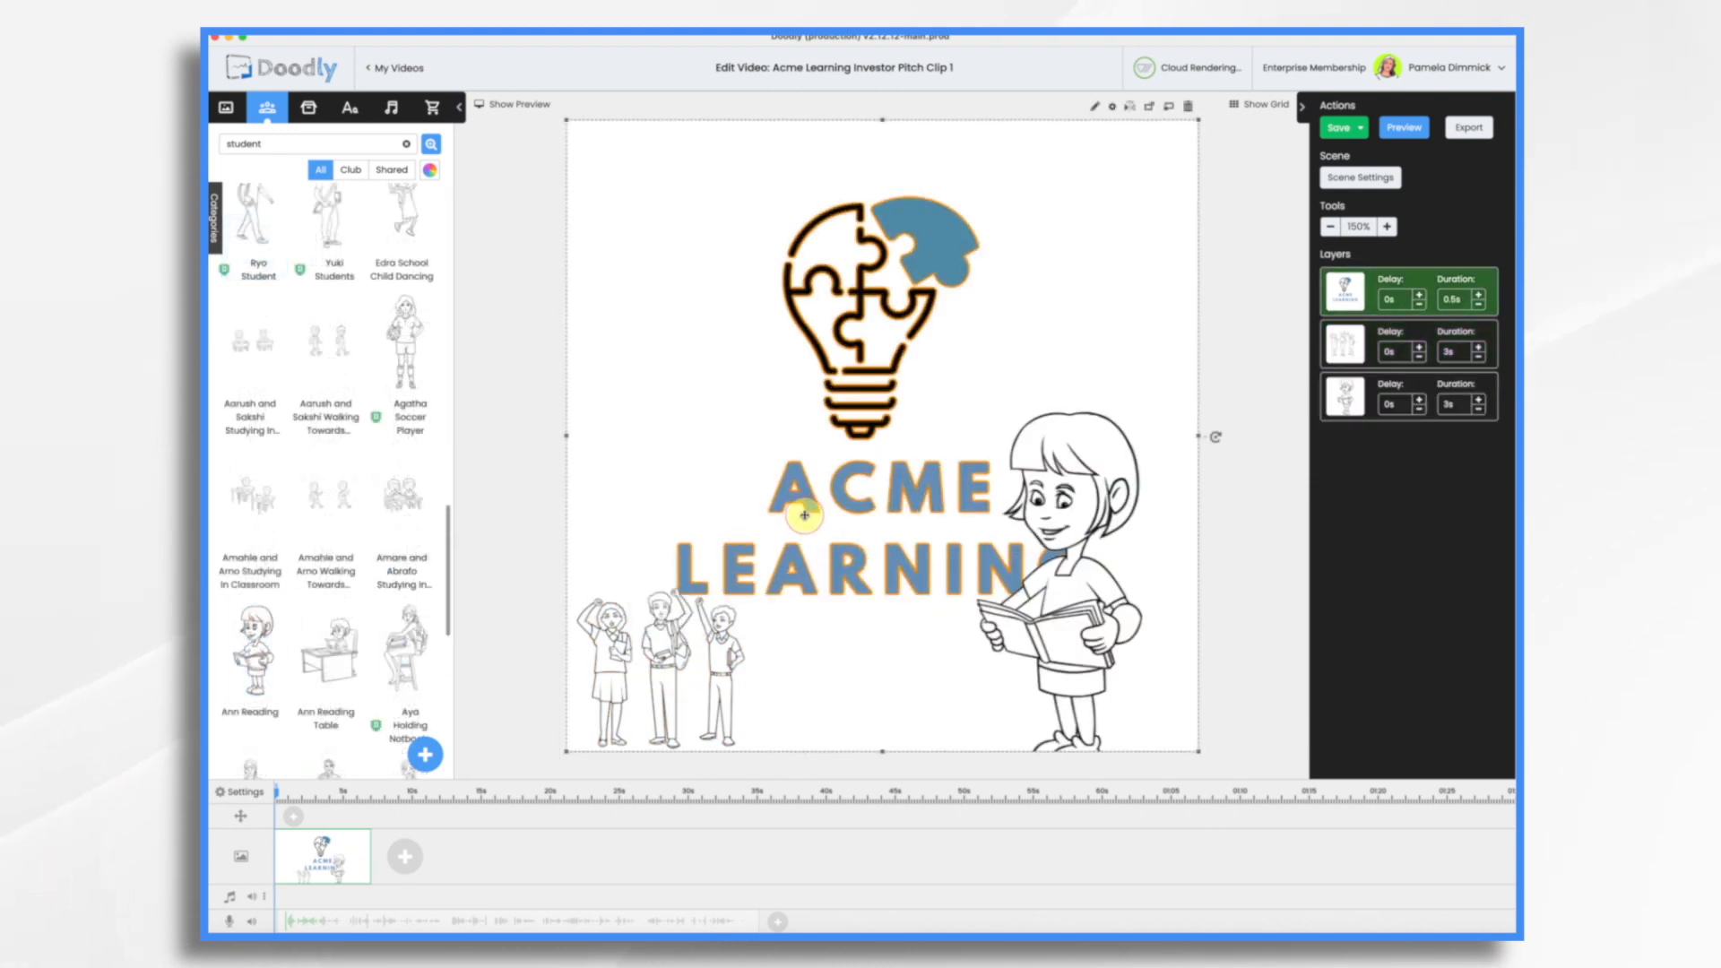
pyautogui.moveTo(1020, 378); pyautogui.dragTo(1051, 420)
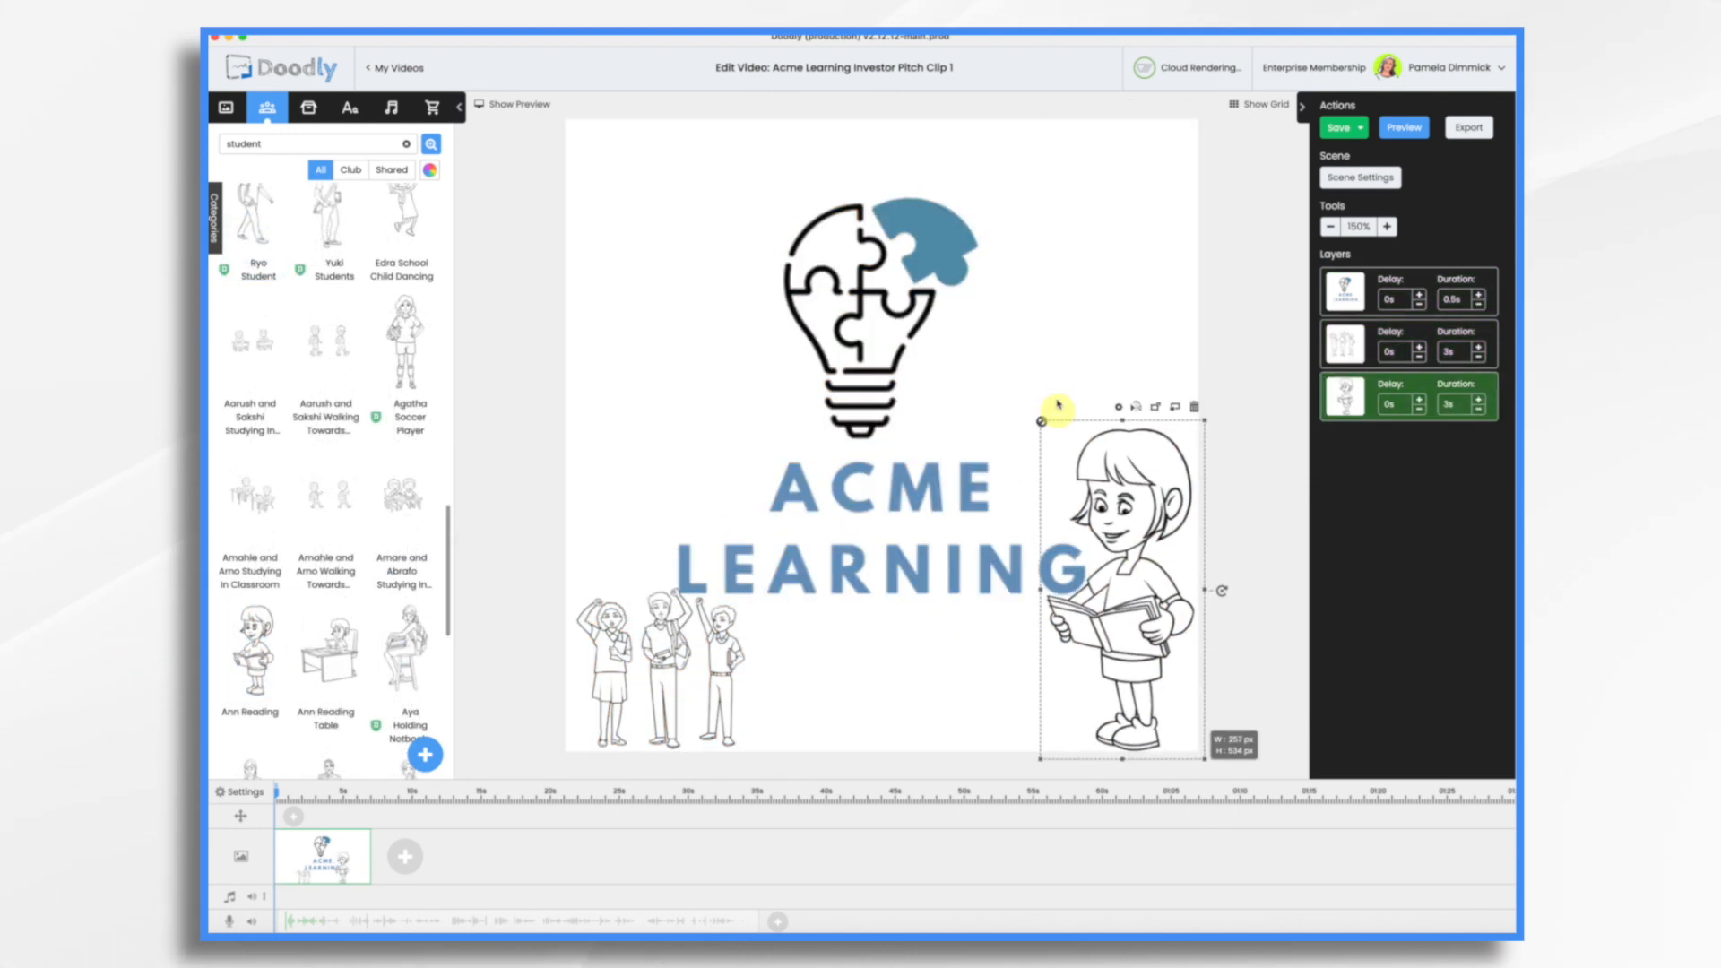
# Step: Delete the group of students raising their hands from the scene
pyautogui.click(659, 617)
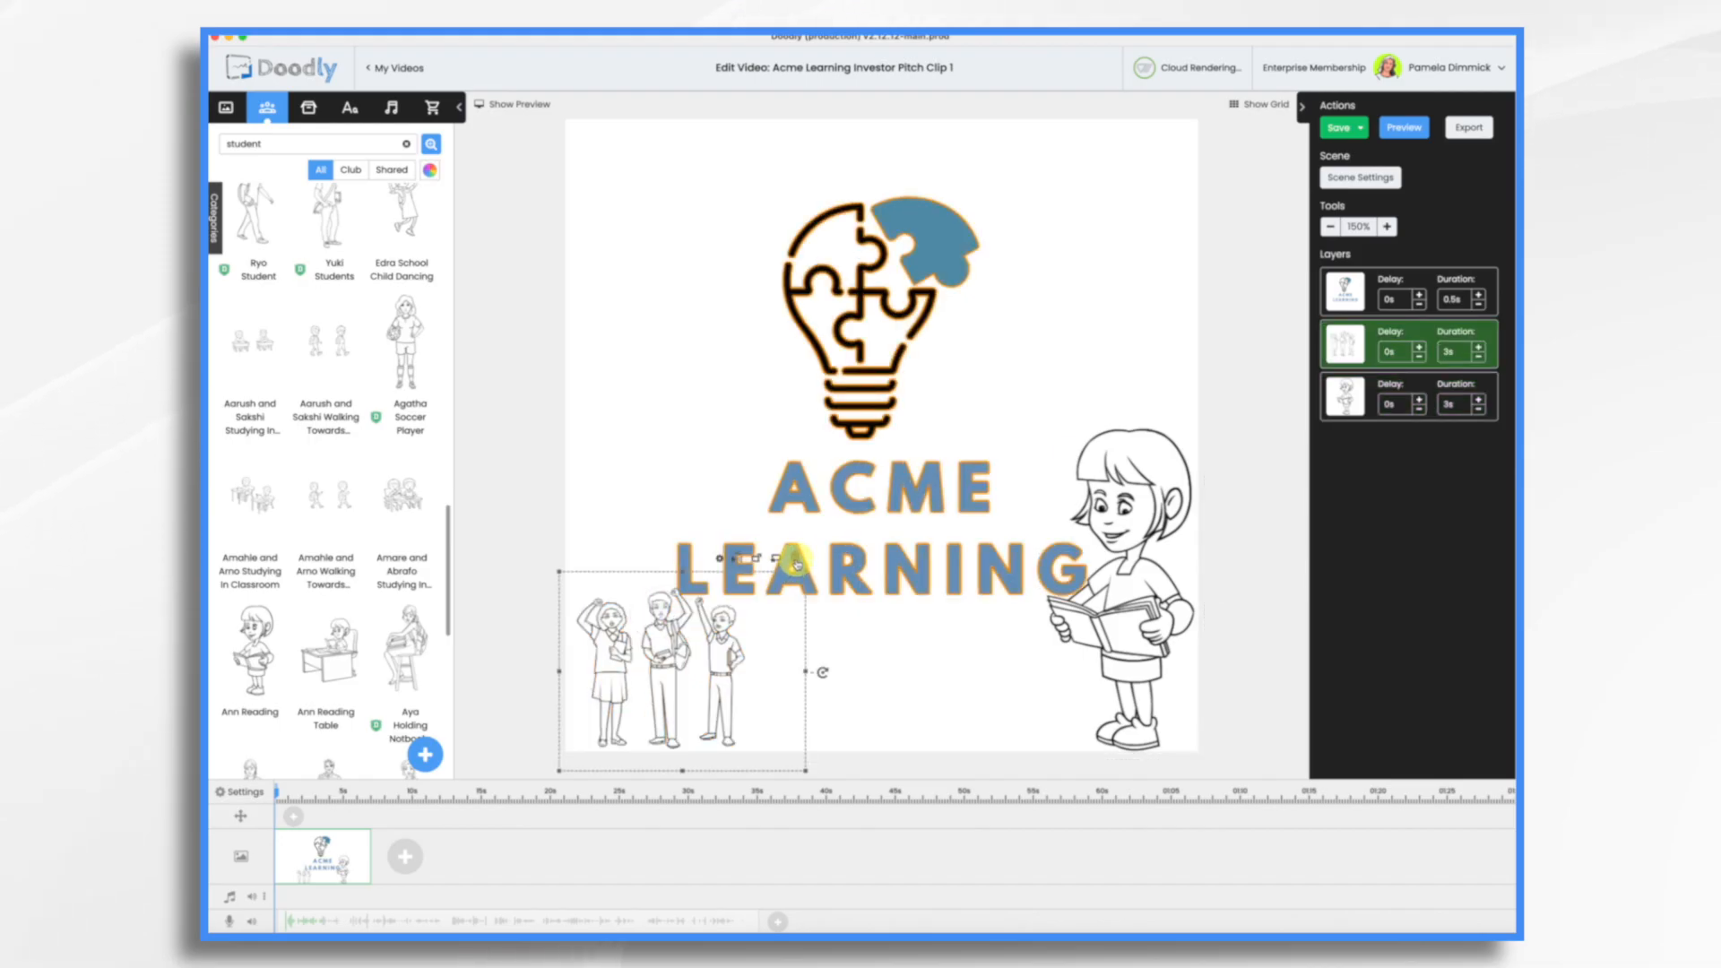
pyautogui.click(797, 562)
pyautogui.click(991, 520)
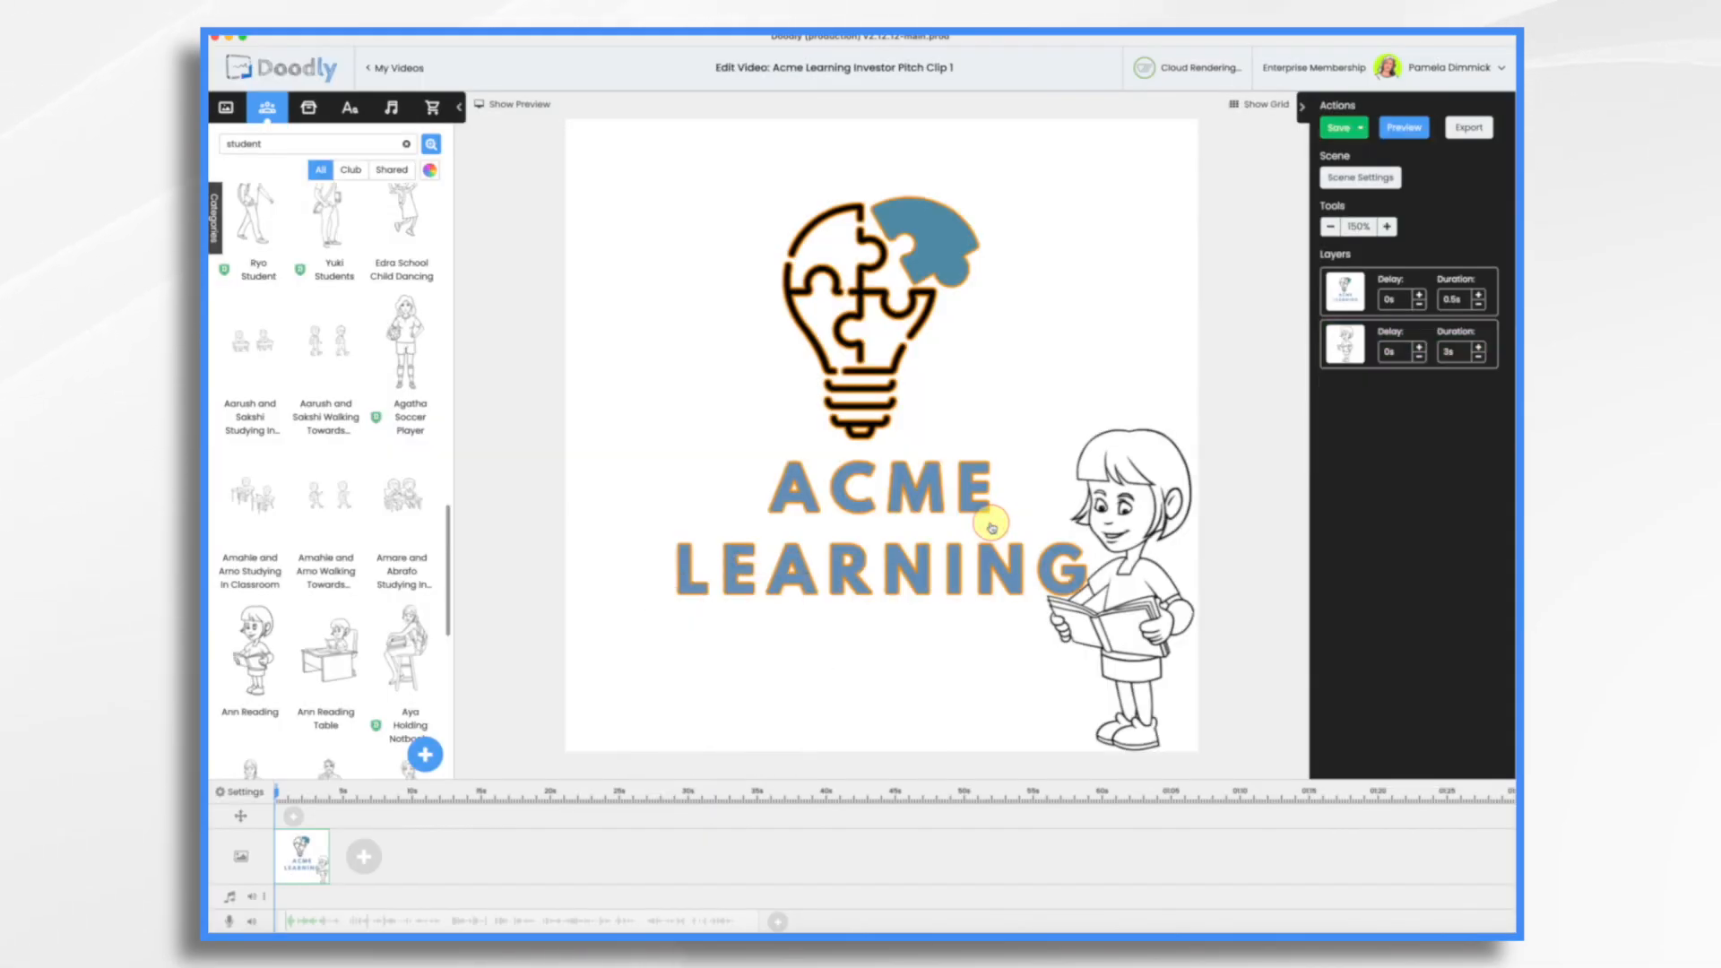
# Step: Search the props for "books" and place the Notebook Set, scaled down, in the lower-left corner of the scene
pyautogui.click(308, 109)
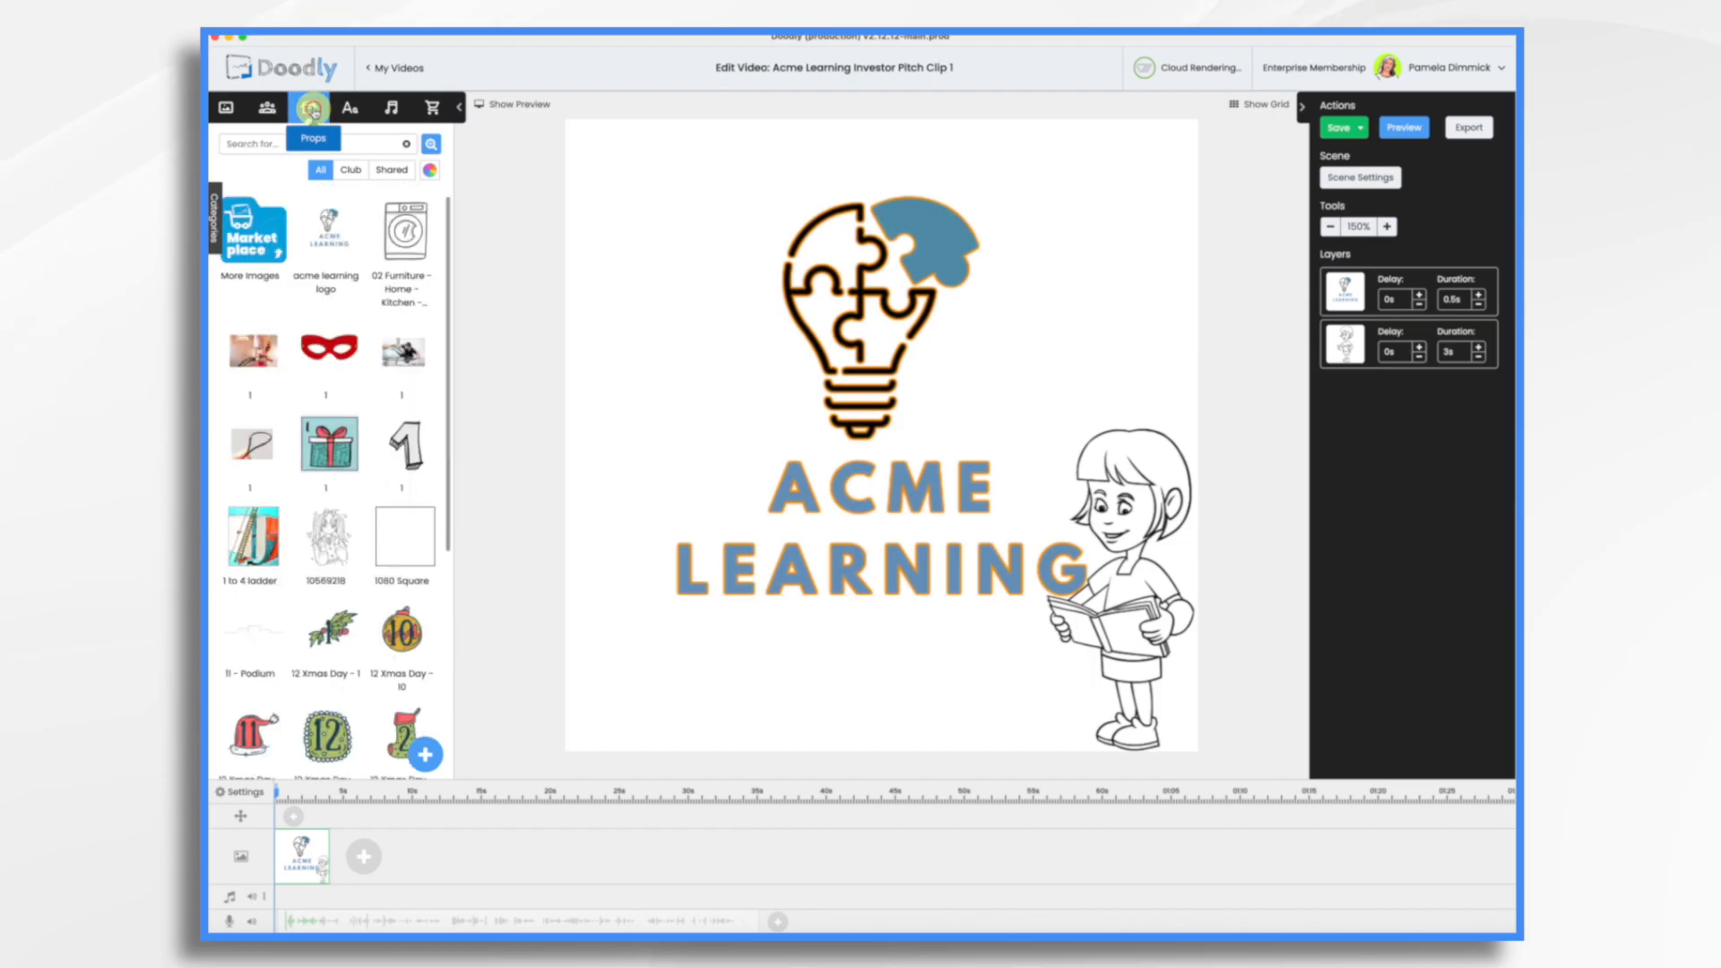
pyautogui.click(281, 146)
pyautogui.write('books')
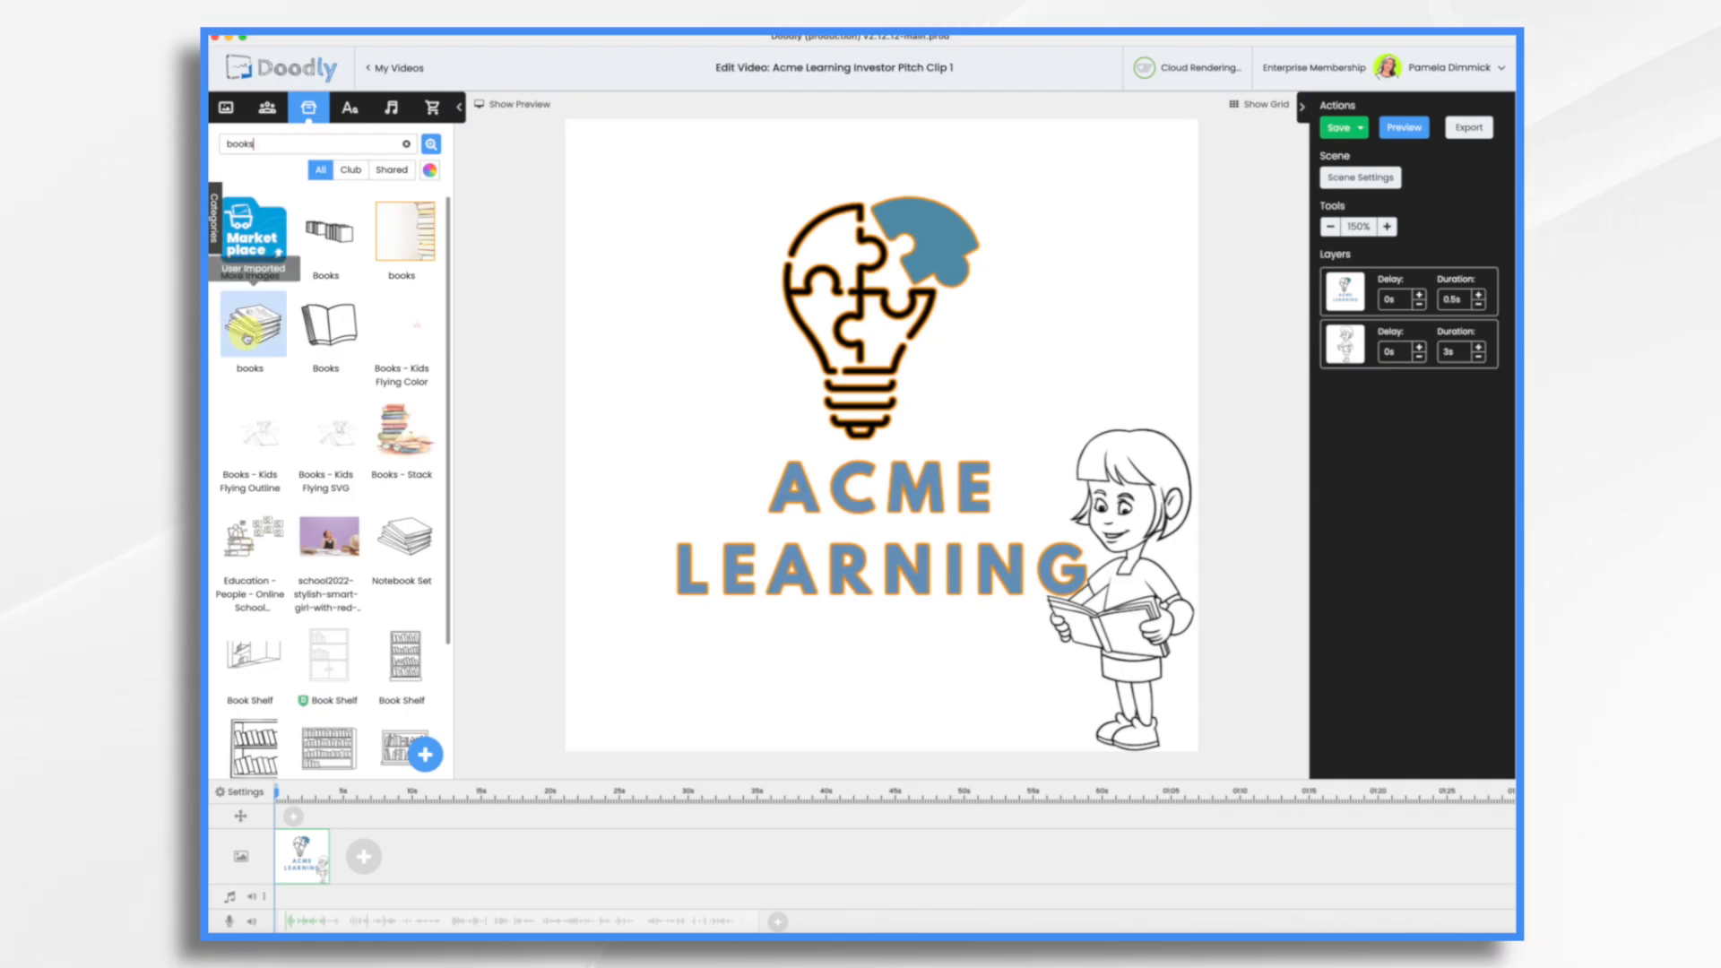
pyautogui.moveTo(252, 335); pyautogui.dragTo(583, 536)
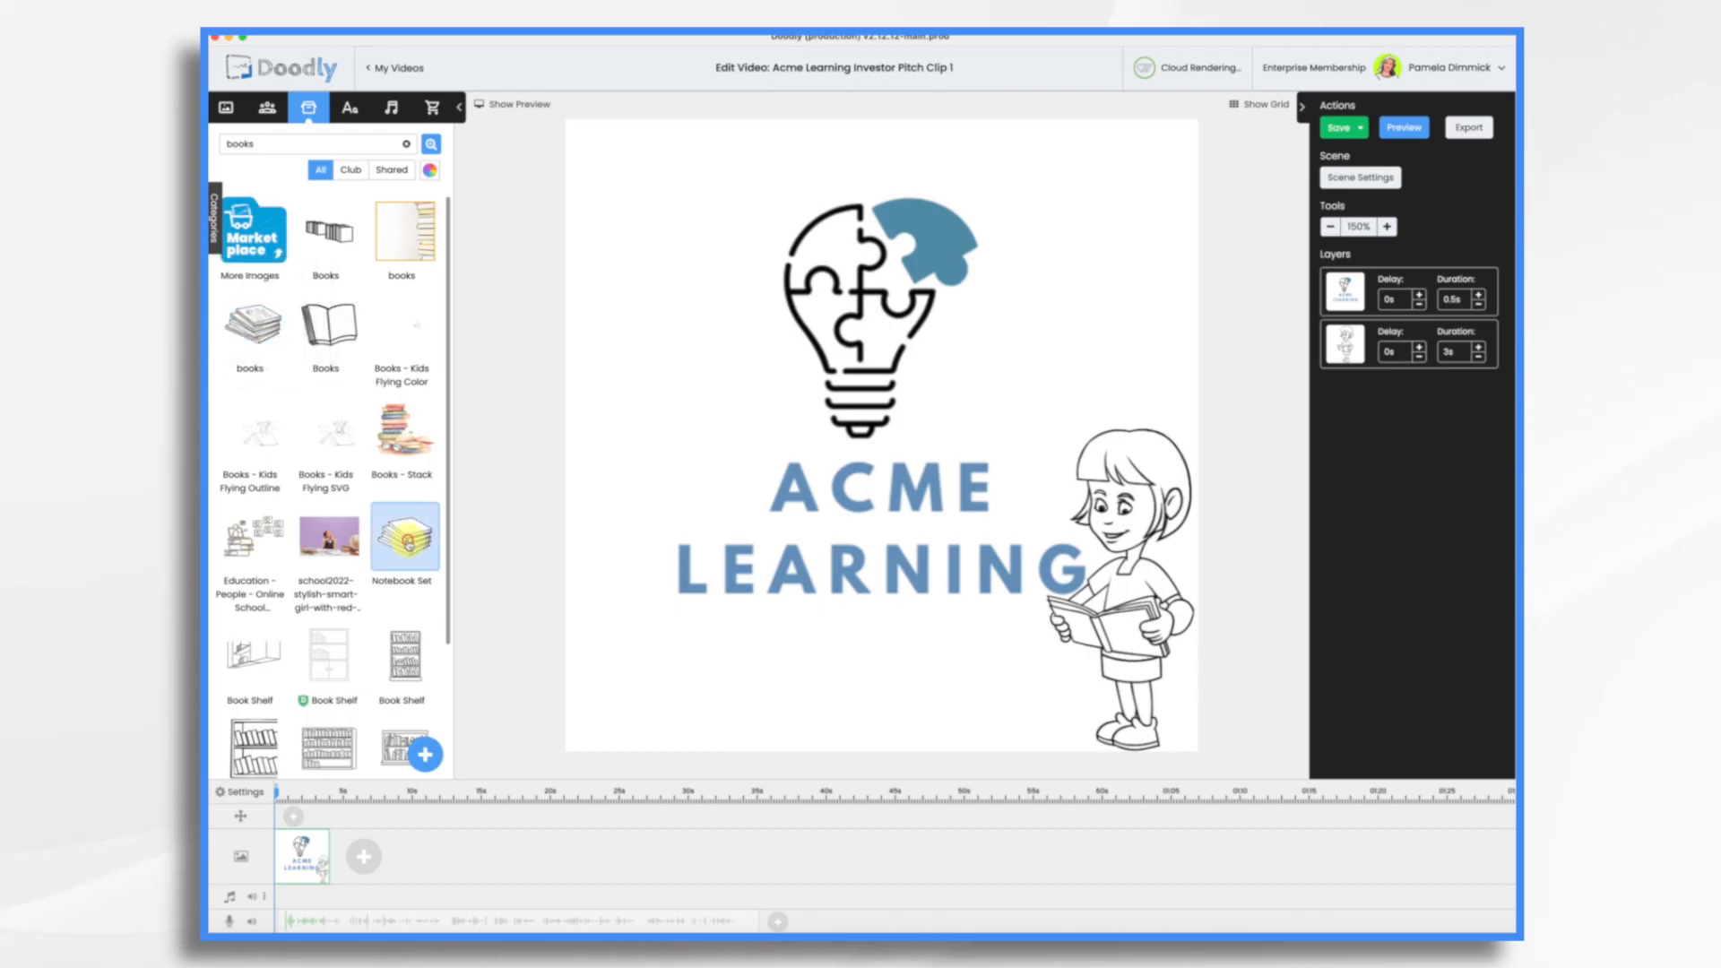
pyautogui.moveTo(409, 544); pyautogui.dragTo(668, 686)
pyautogui.click(725, 680)
pyautogui.moveTo(853, 546); pyautogui.dragTo(734, 634)
pyautogui.moveTo(642, 699); pyautogui.dragTo(721, 647)
pyautogui.moveTo(814, 581); pyautogui.dragTo(757, 617)
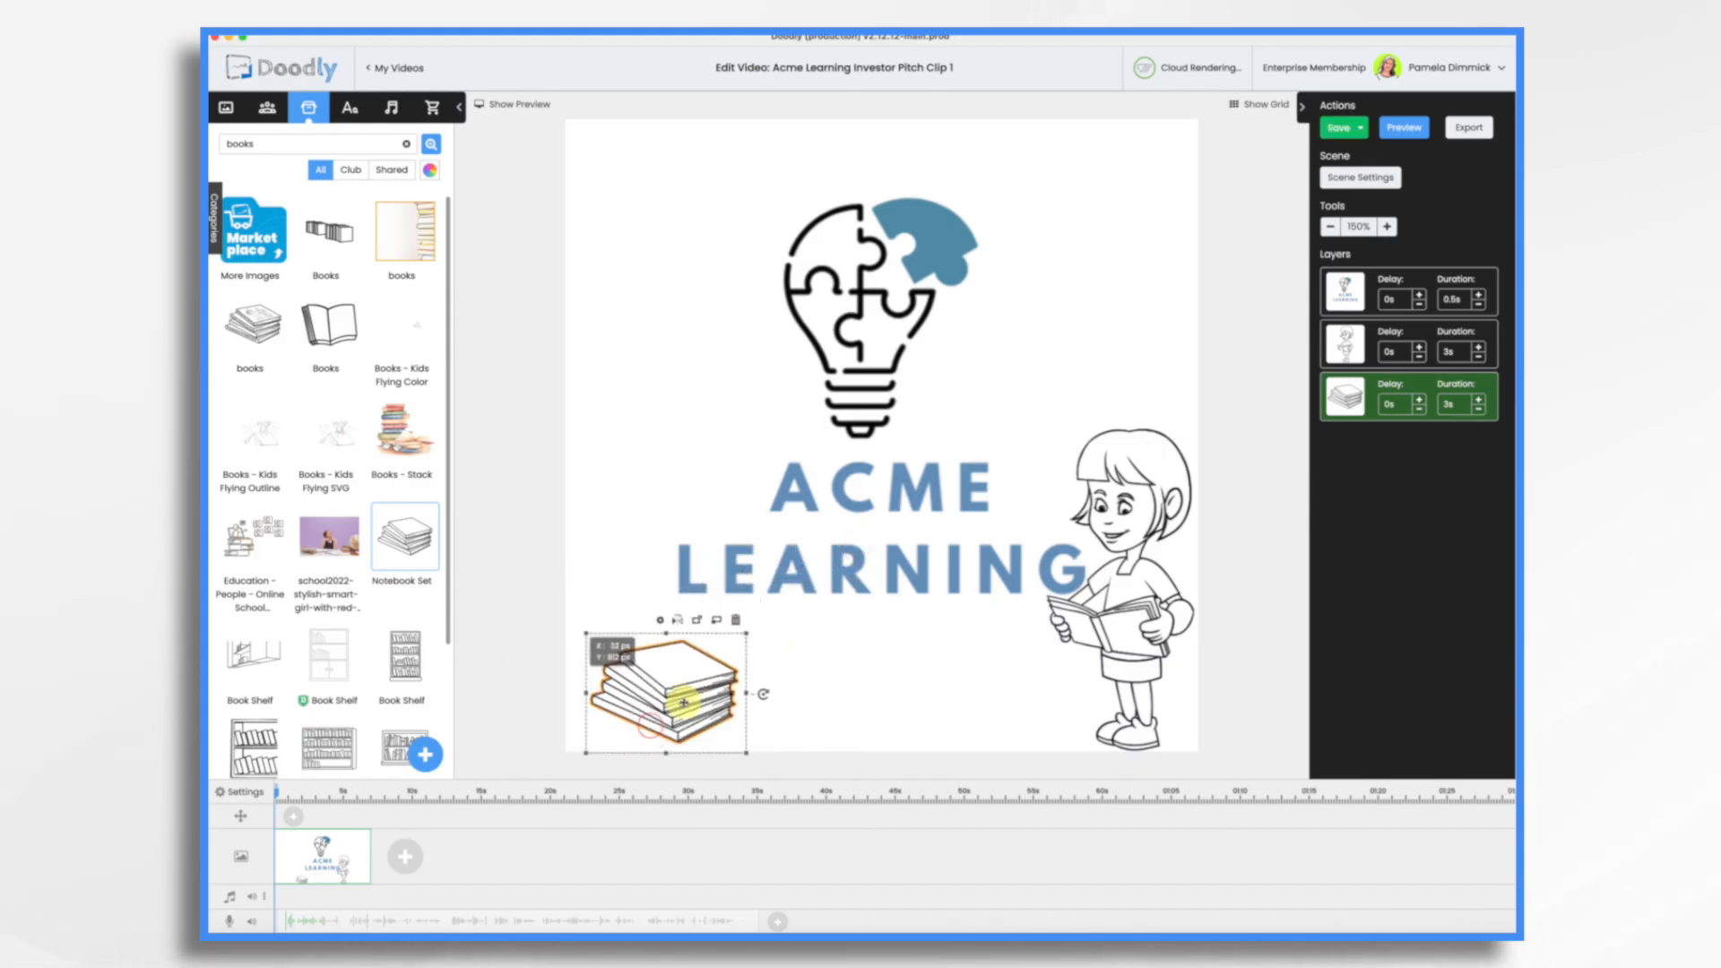
pyautogui.click(896, 691)
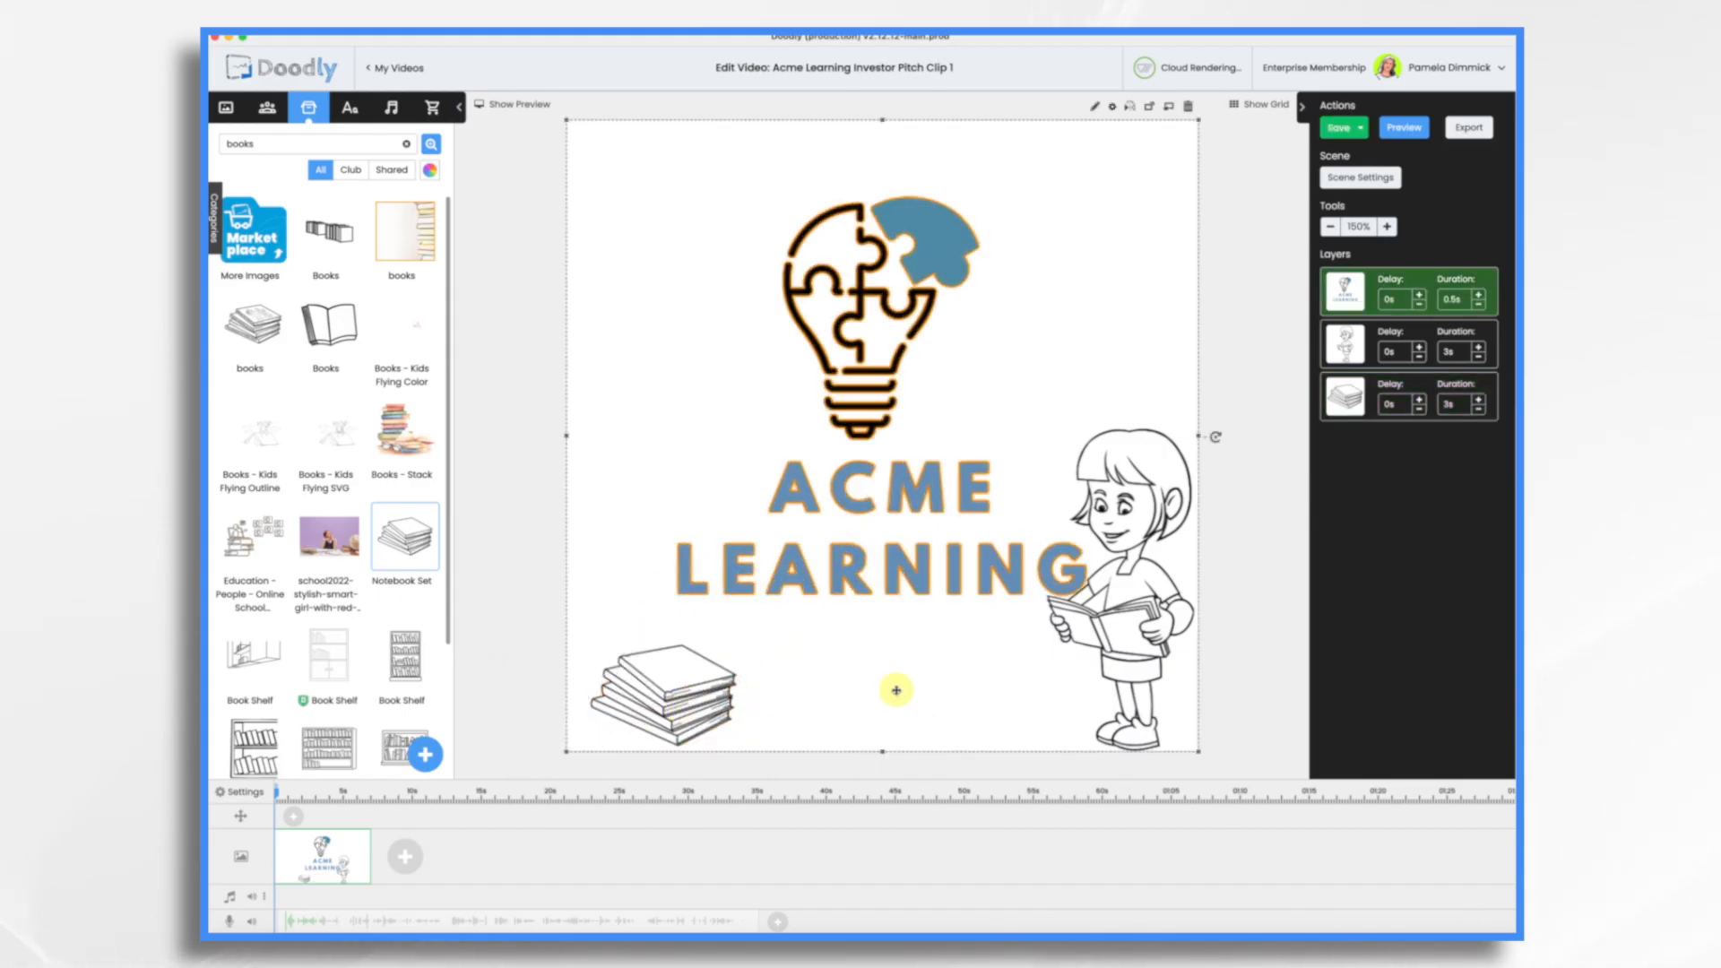
# Step: Set the durations of the reading girl and the book stack to 2 s each, and show the scene preview
pyautogui.click(1483, 358)
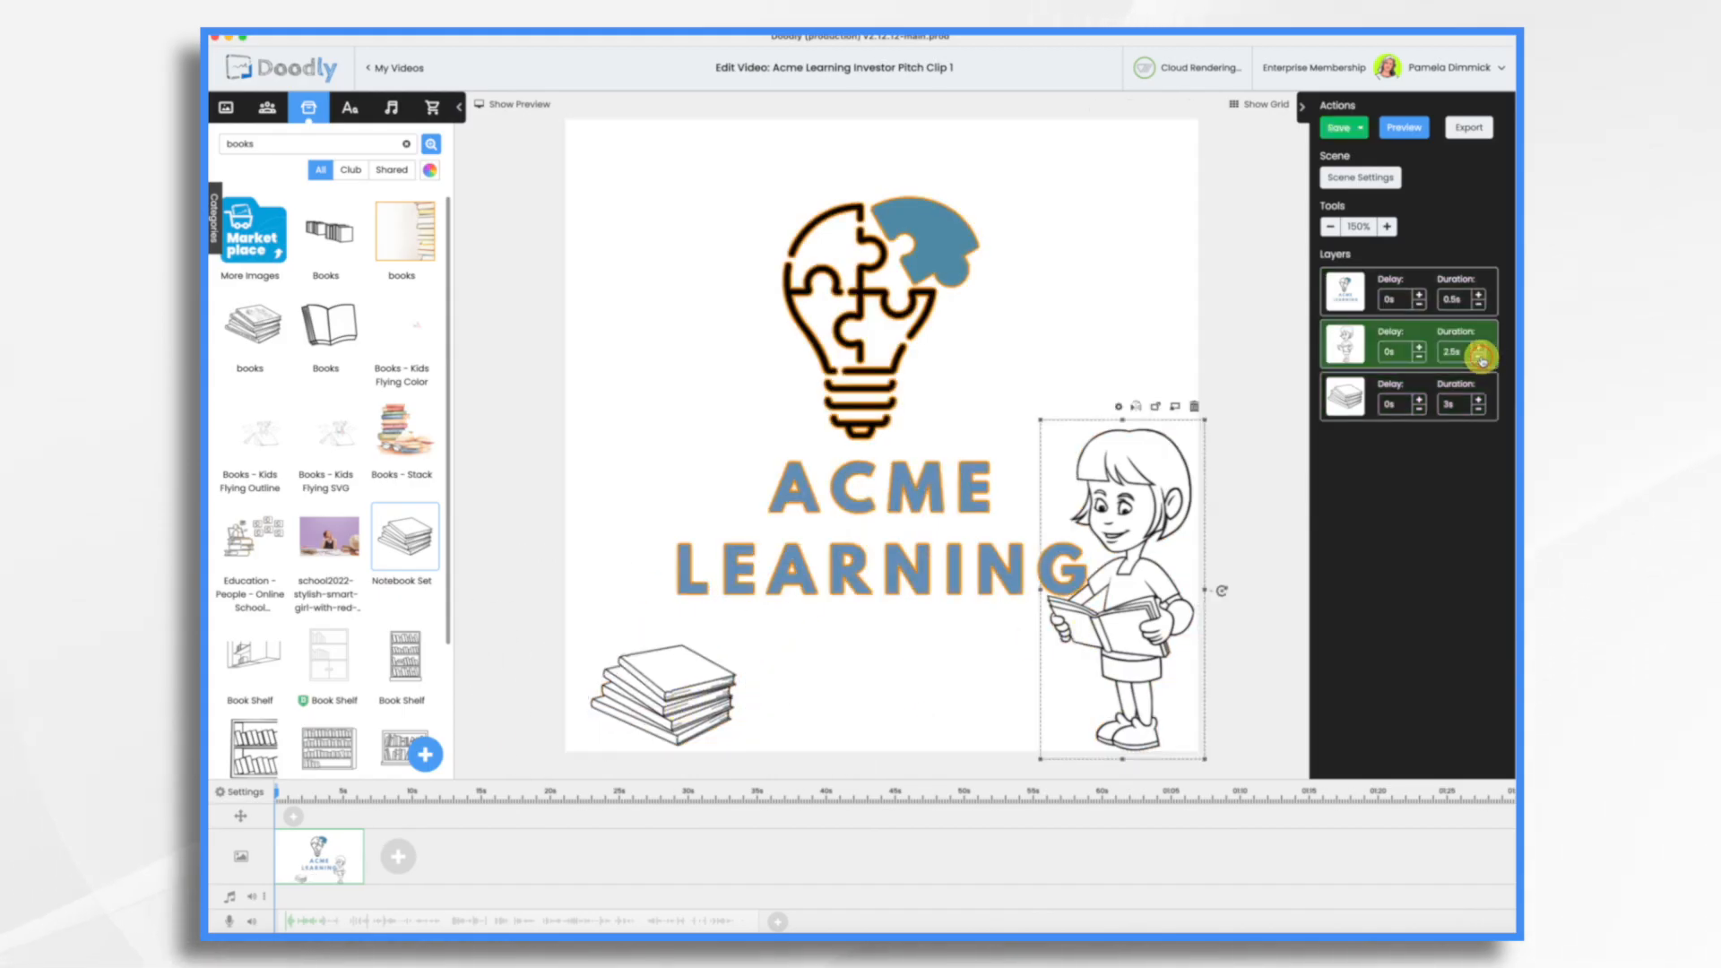
pyautogui.click(1480, 411)
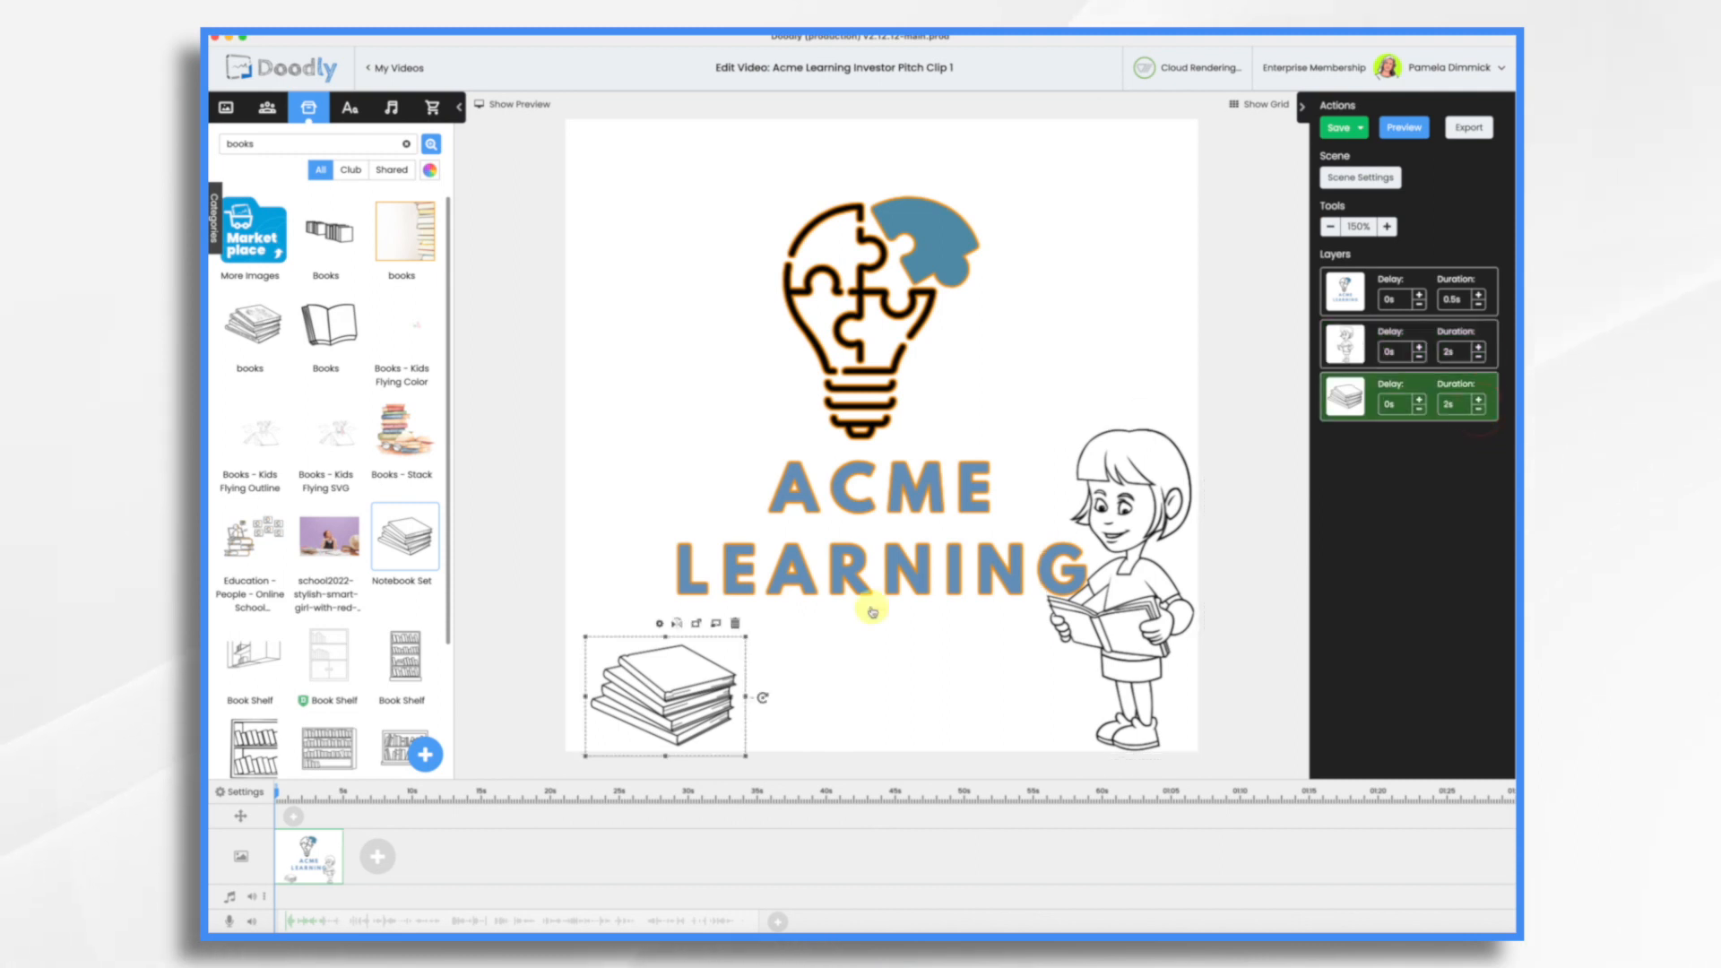
pyautogui.click(503, 104)
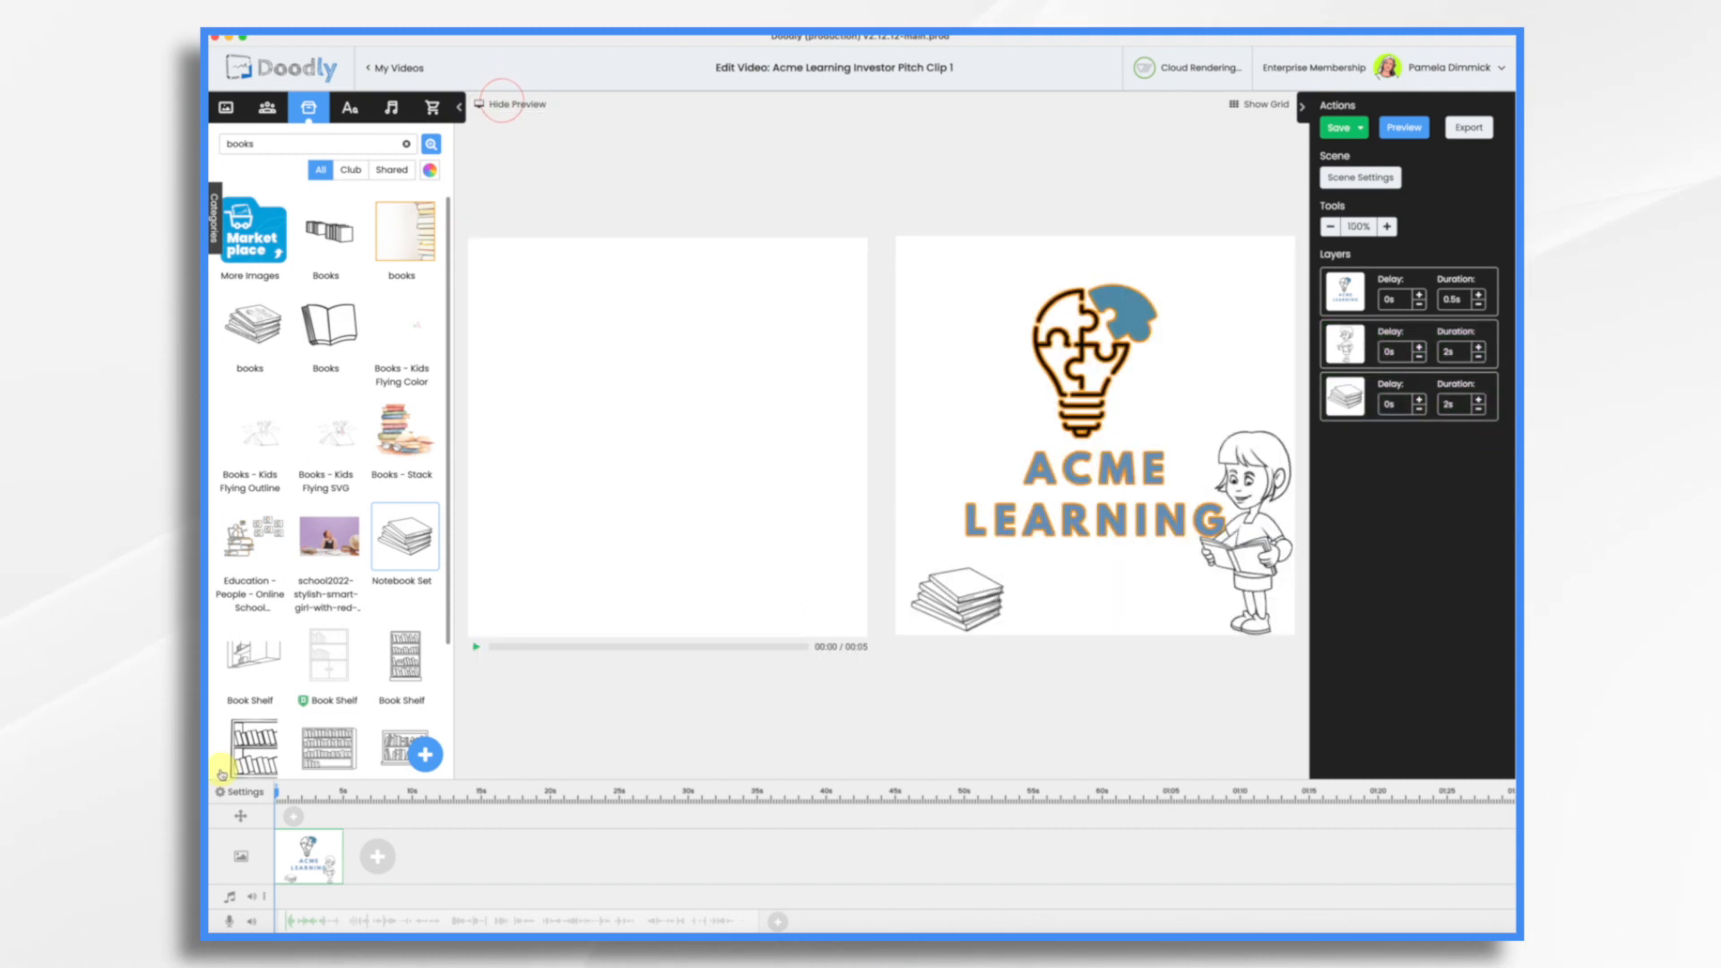
# Step: Play back the Acme Learning logo scene and set its extra time to 1.5 s in the scene settings
pyautogui.click(479, 650)
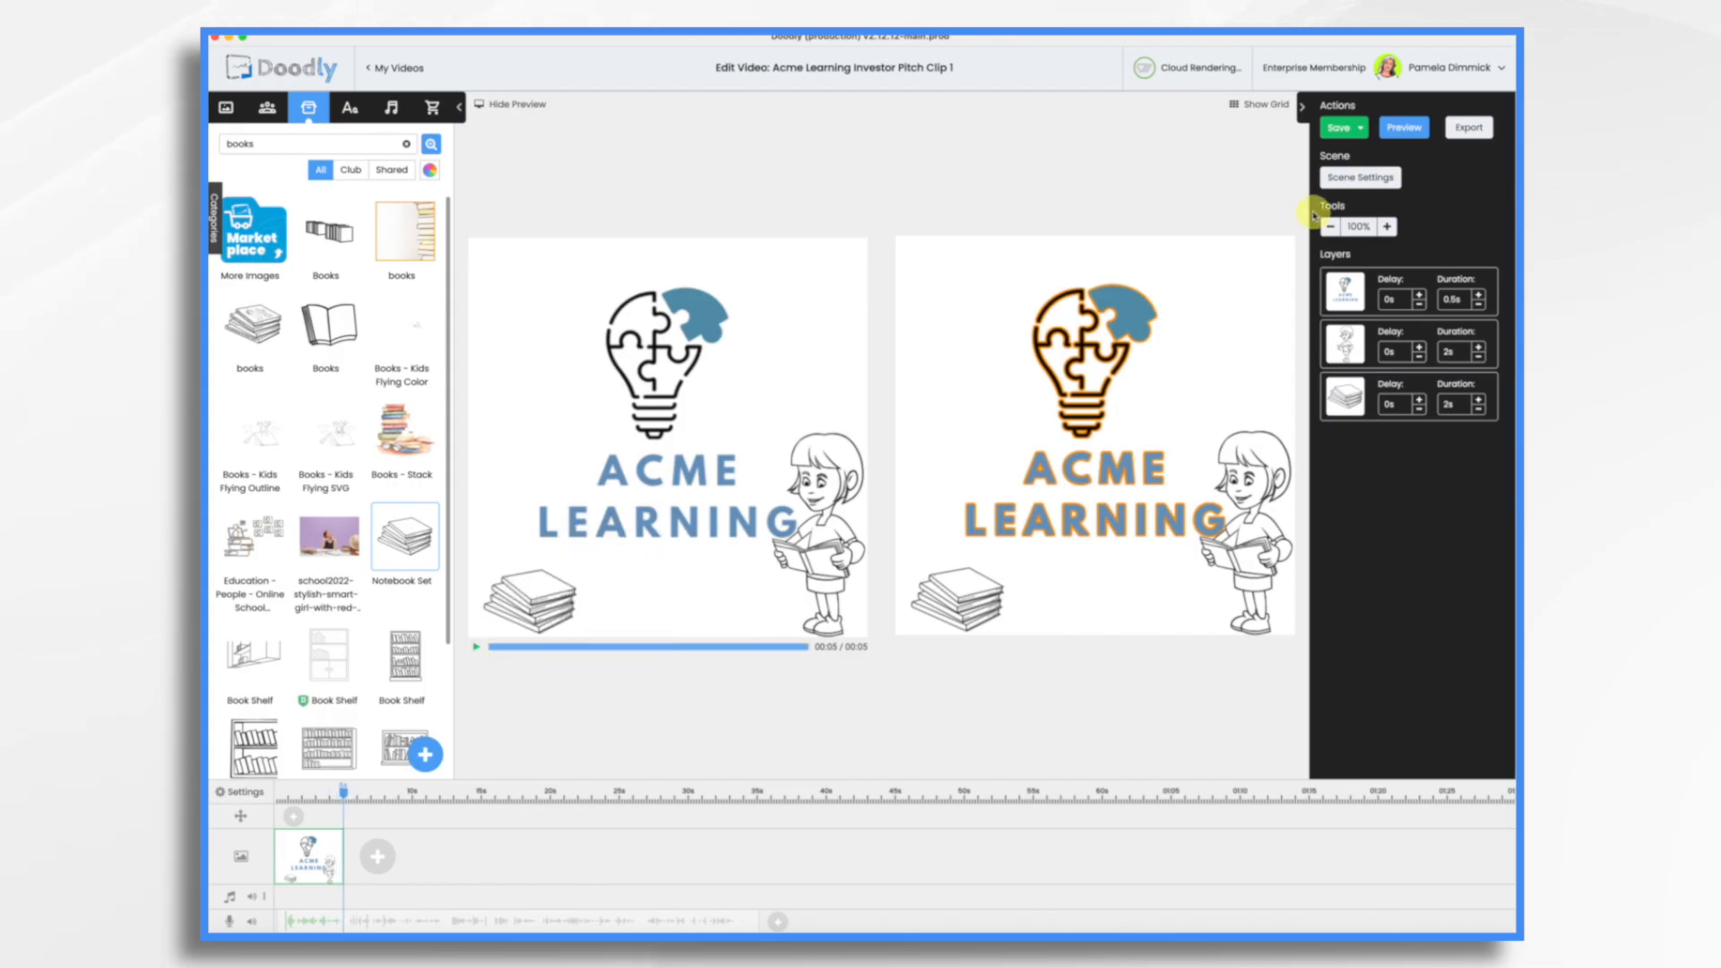
pyautogui.click(1384, 179)
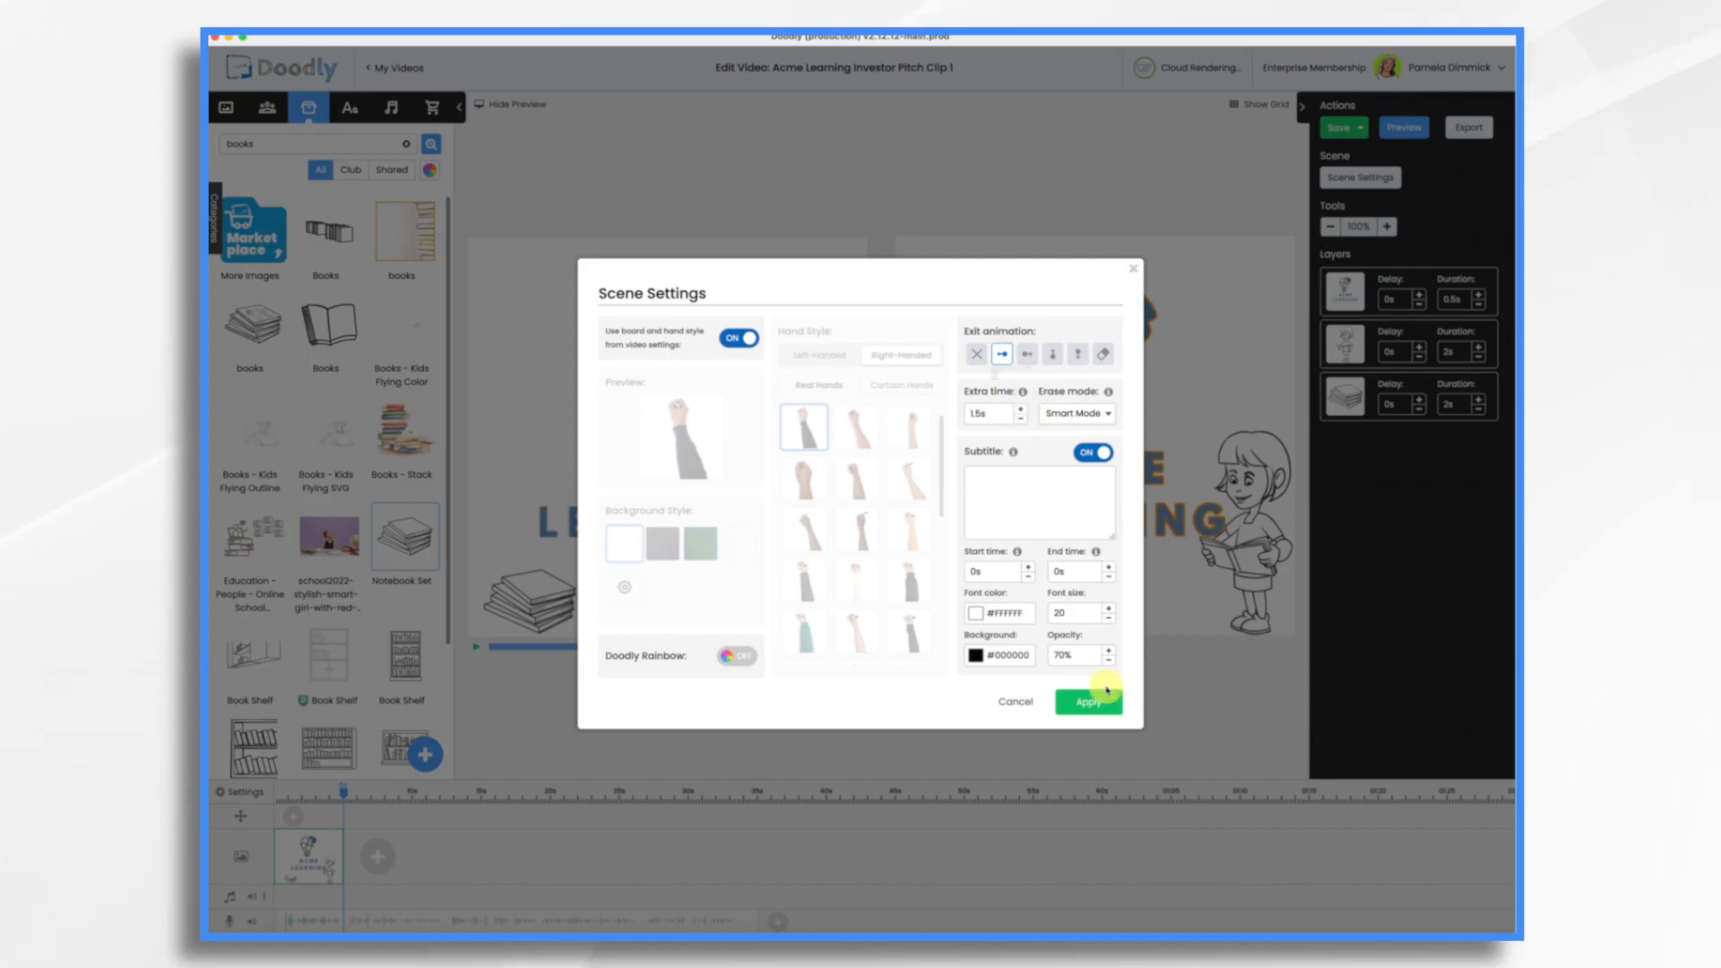
pyautogui.click(1095, 708)
pyautogui.click(1096, 708)
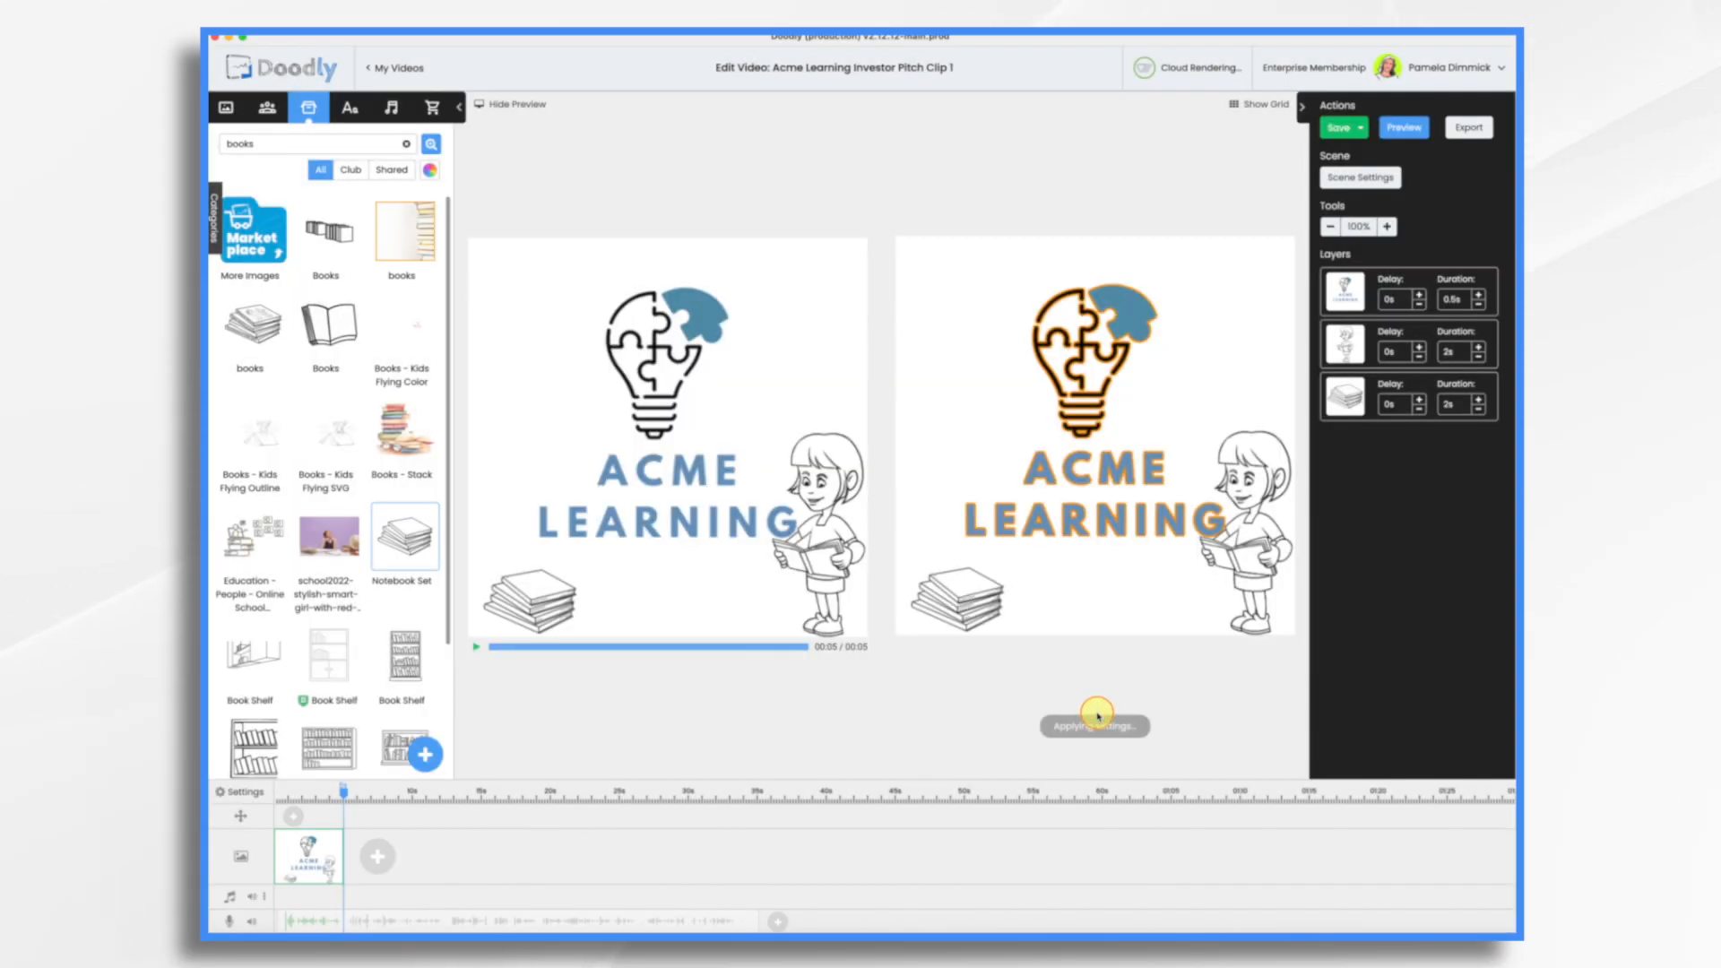
# Step: Add a second scene and import Lumina.png as a prop titled Lumina, enlarged to fill the canvas
pyautogui.click(393, 861)
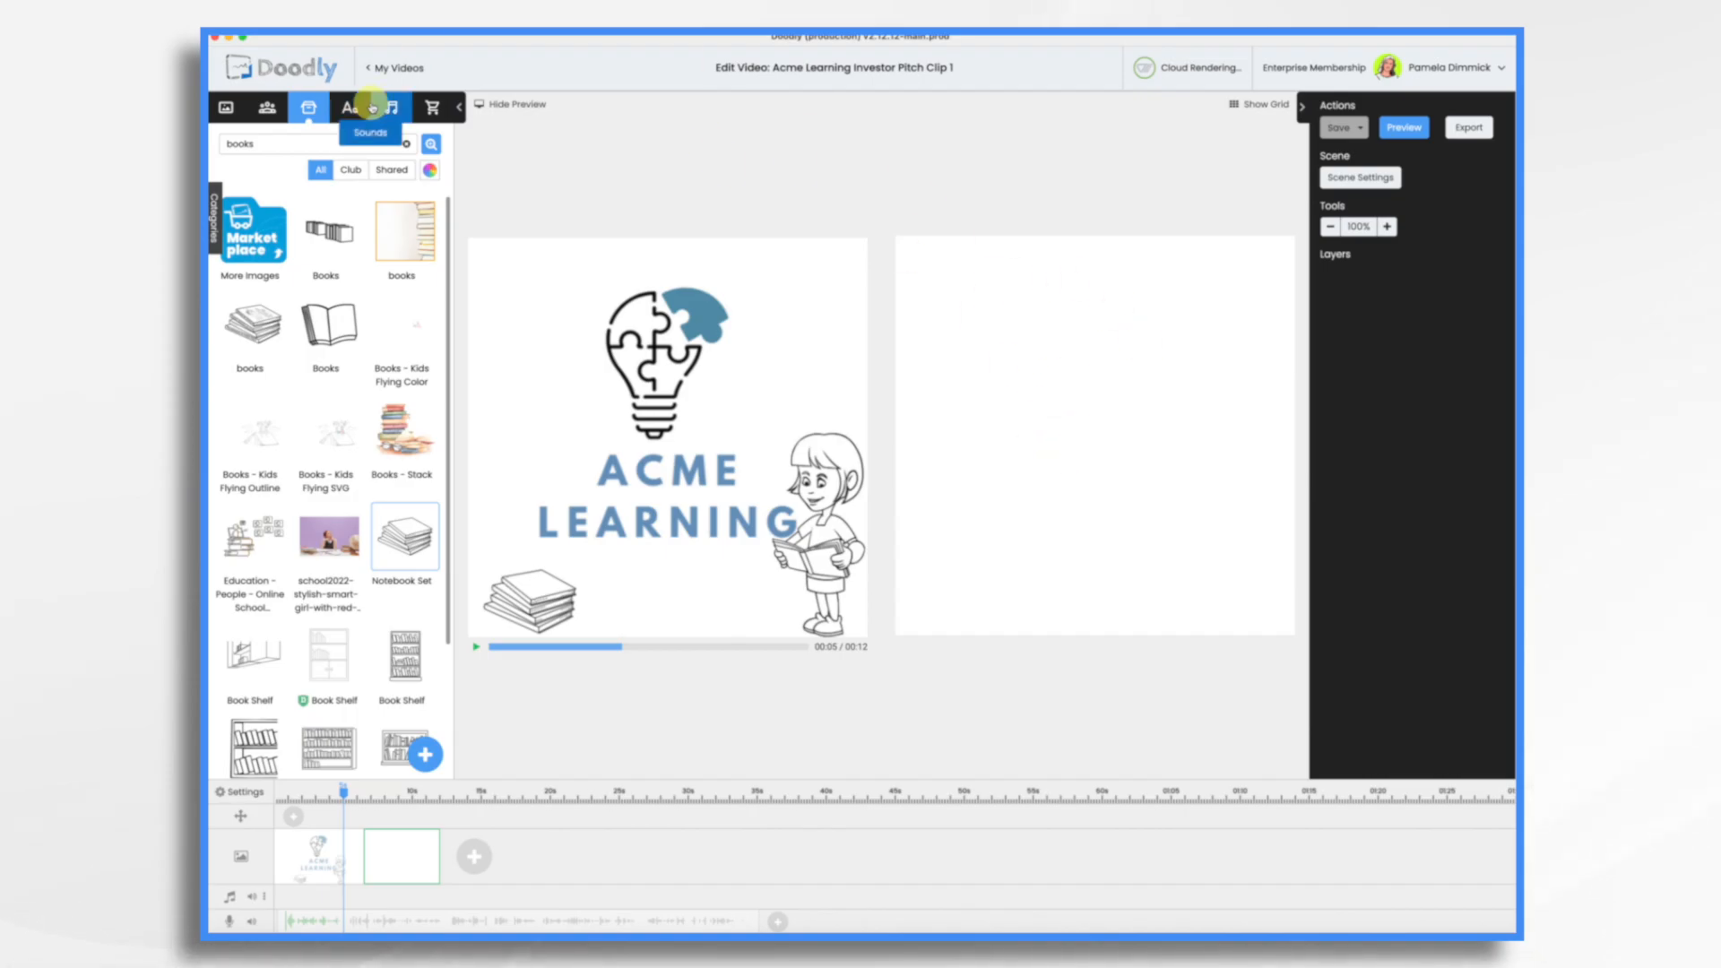
pyautogui.click(425, 754)
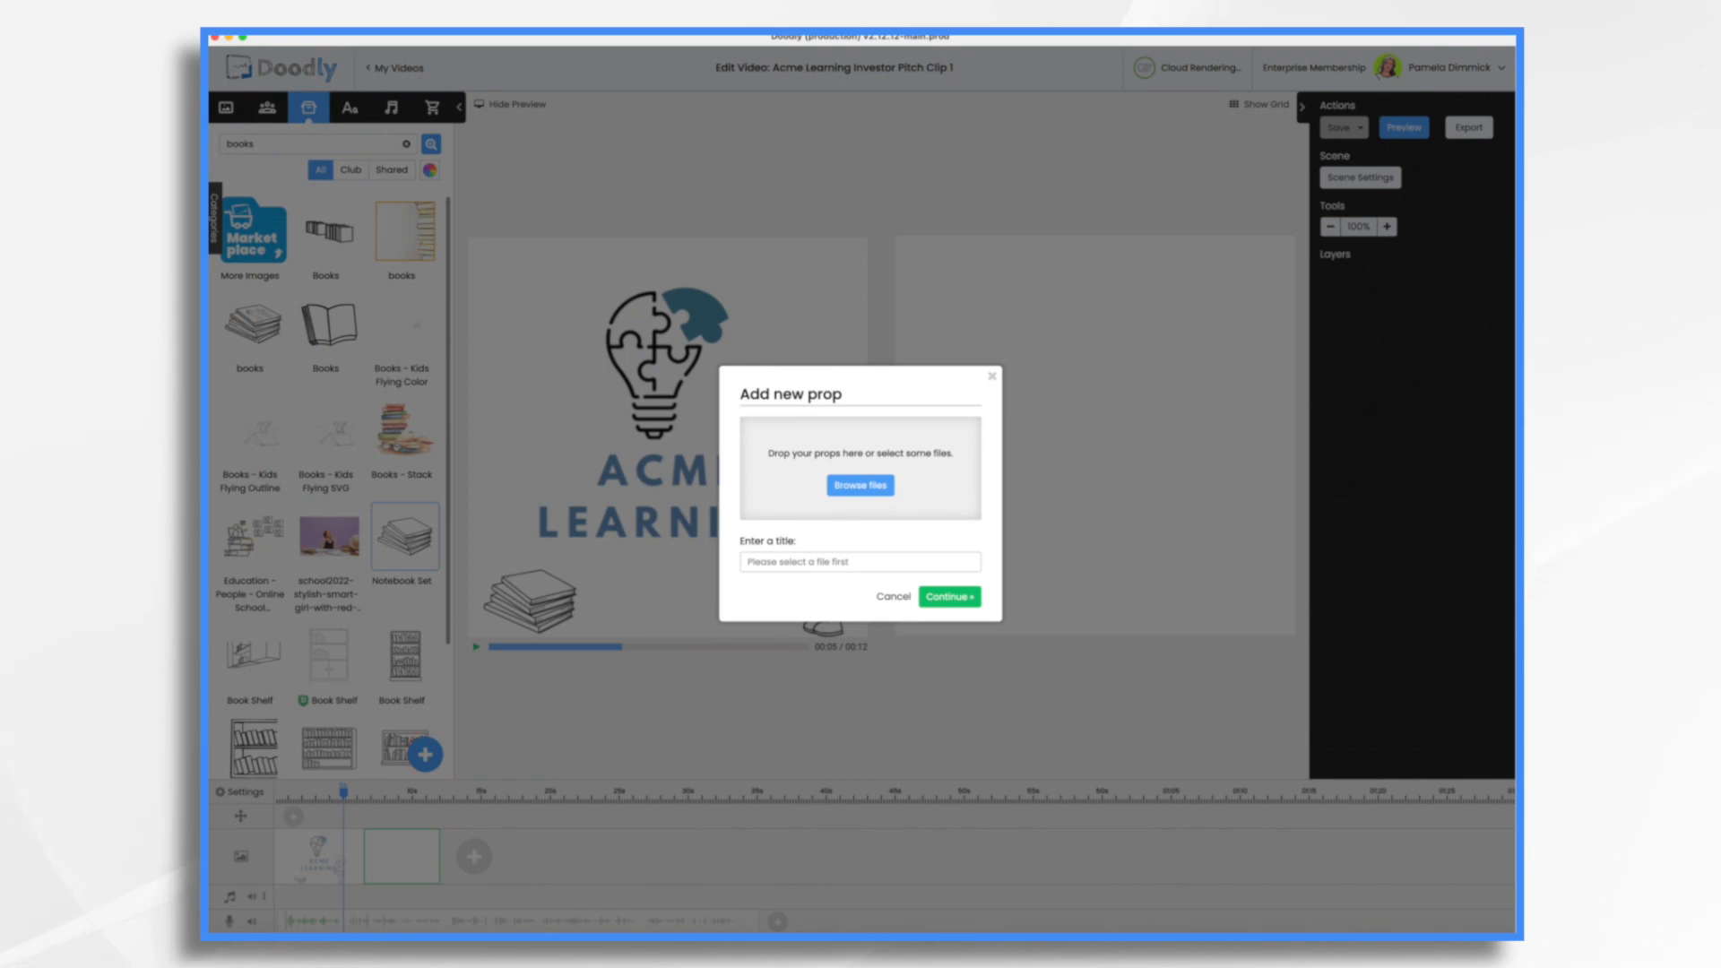
pyautogui.moveTo(1079, 391); pyautogui.dragTo(829, 475)
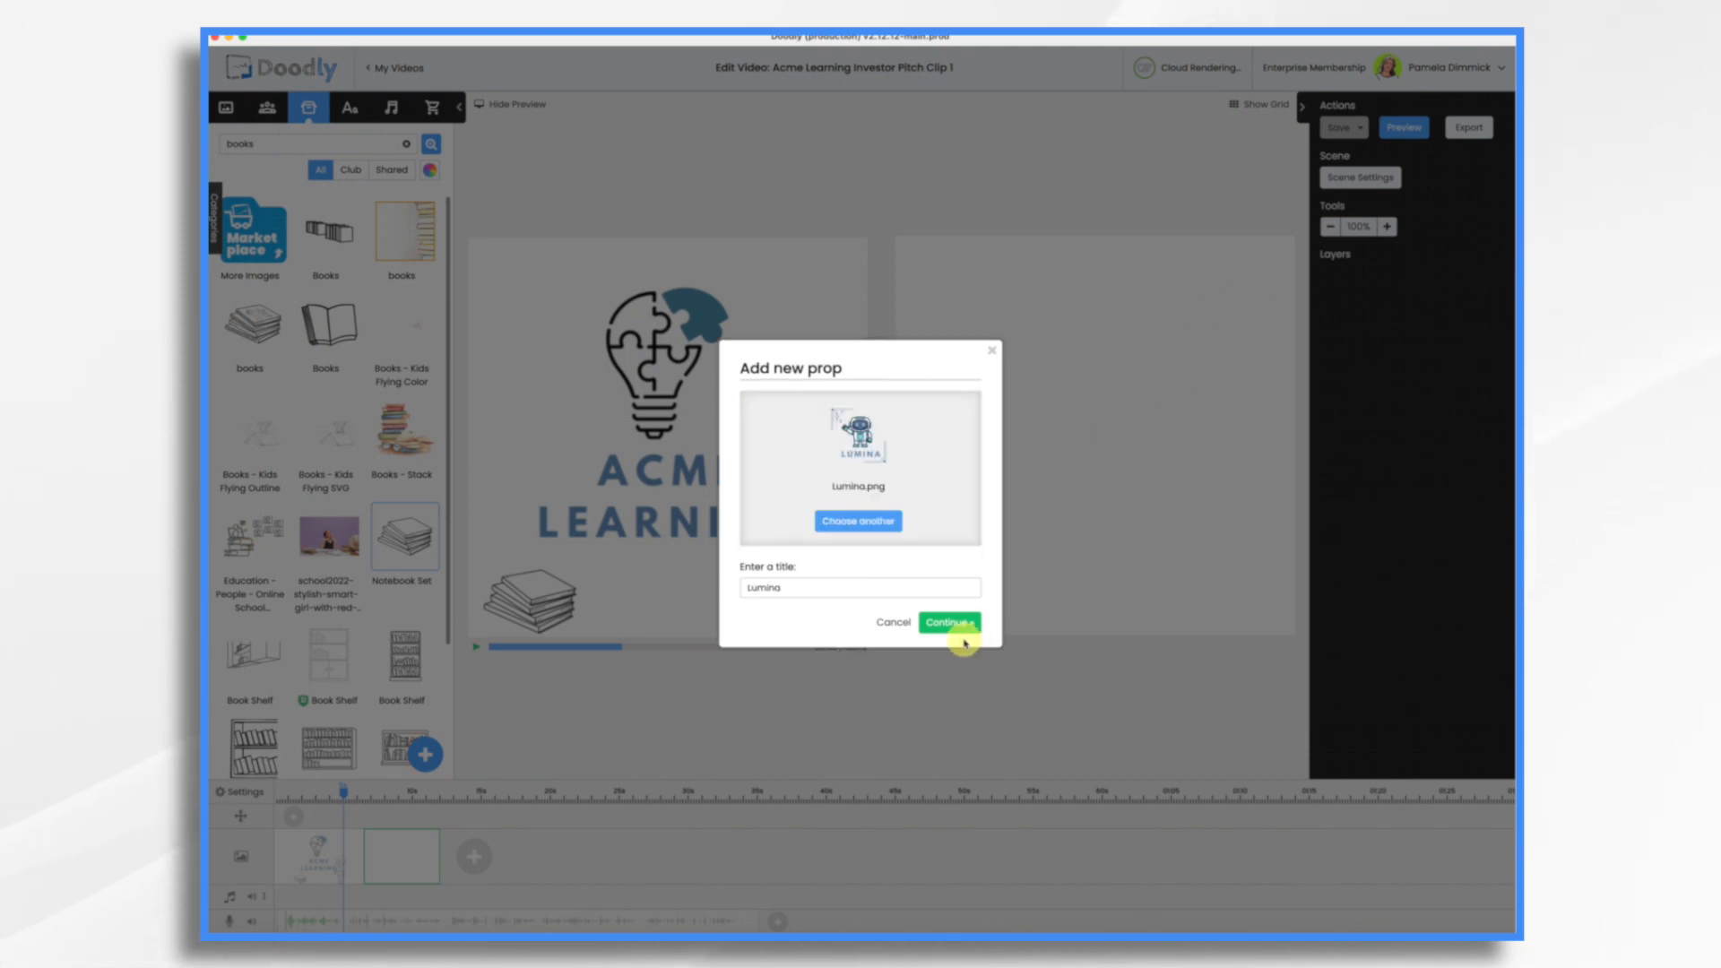
pyautogui.click(951, 628)
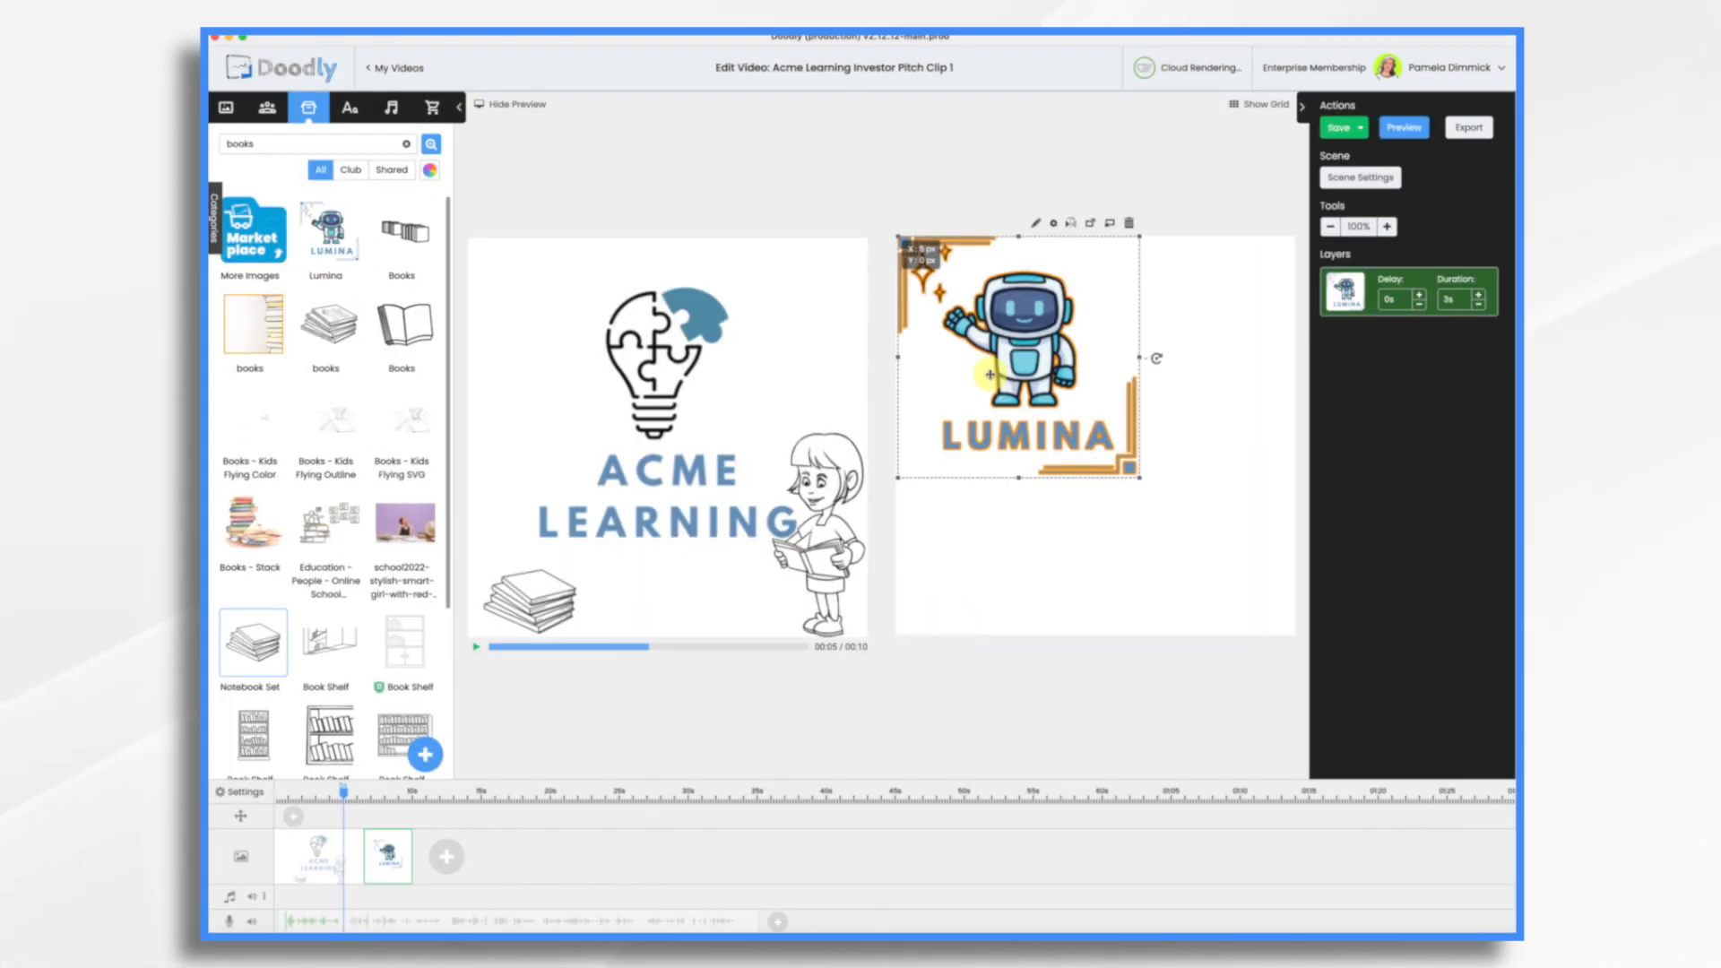
pyautogui.moveTo(1142, 480); pyautogui.dragTo(1307, 619)
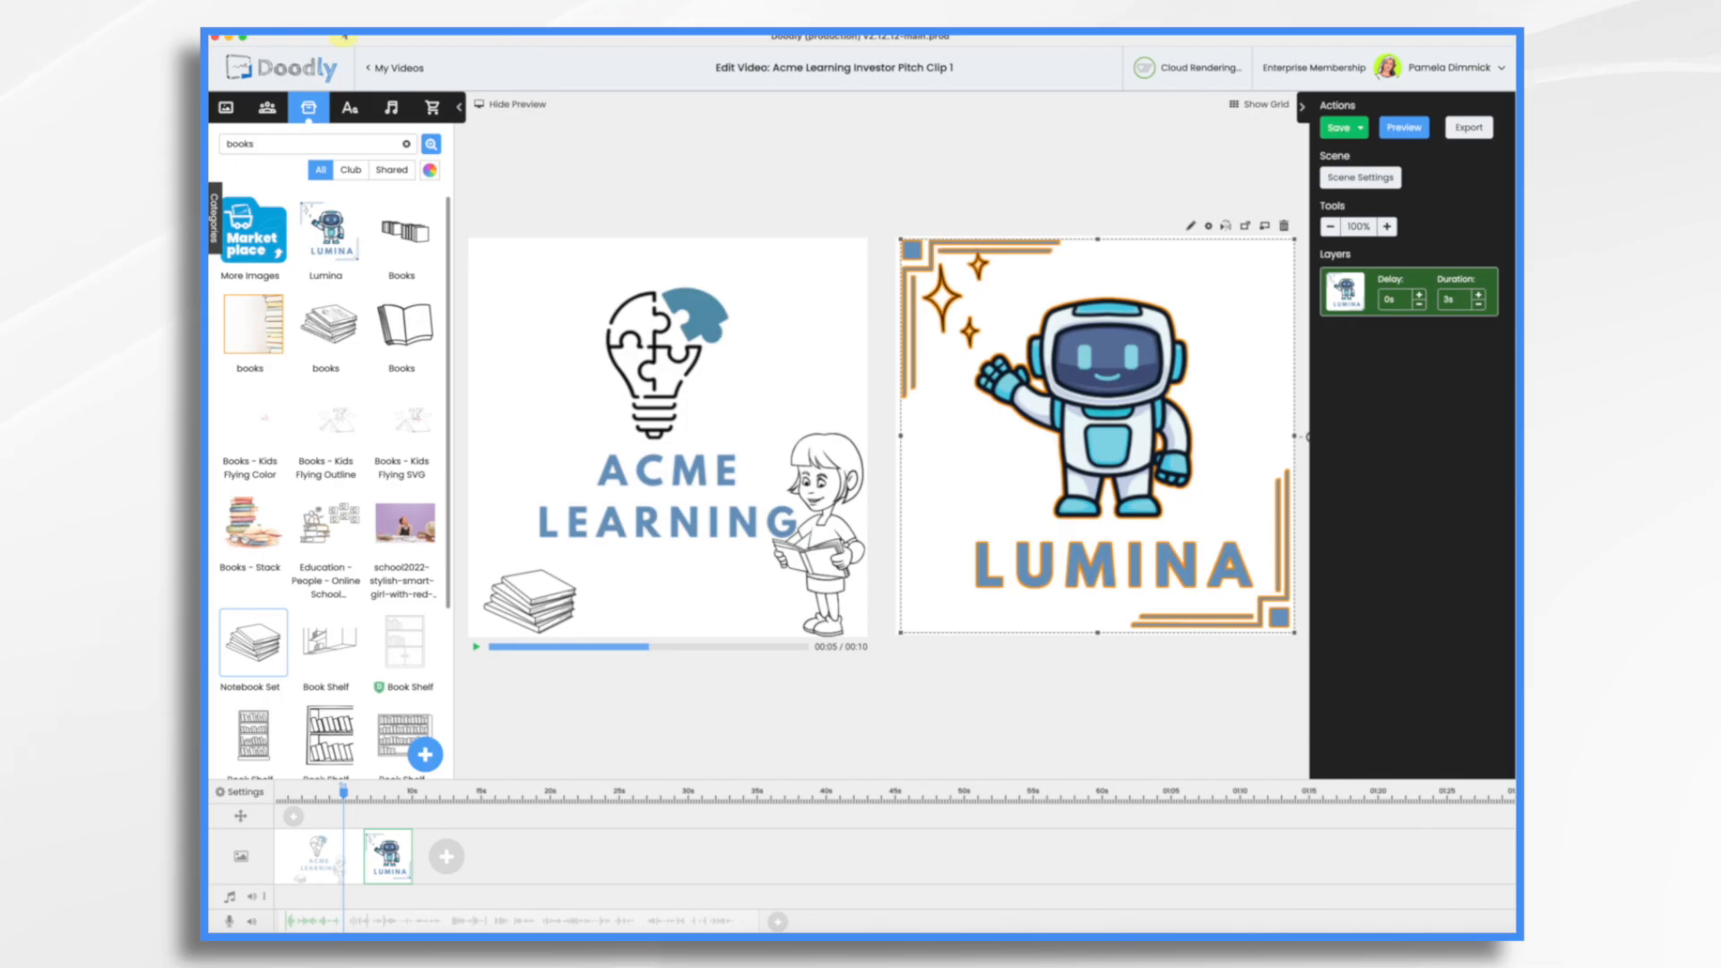
# Step: Search the props for "sparkle" and place Sparkles Clean beside the robot's lowered arm
pyautogui.press('BackSpace')
pyautogui.press('BackSpace')
pyautogui.press('BackSpace')
pyautogui.press('BackSpace')
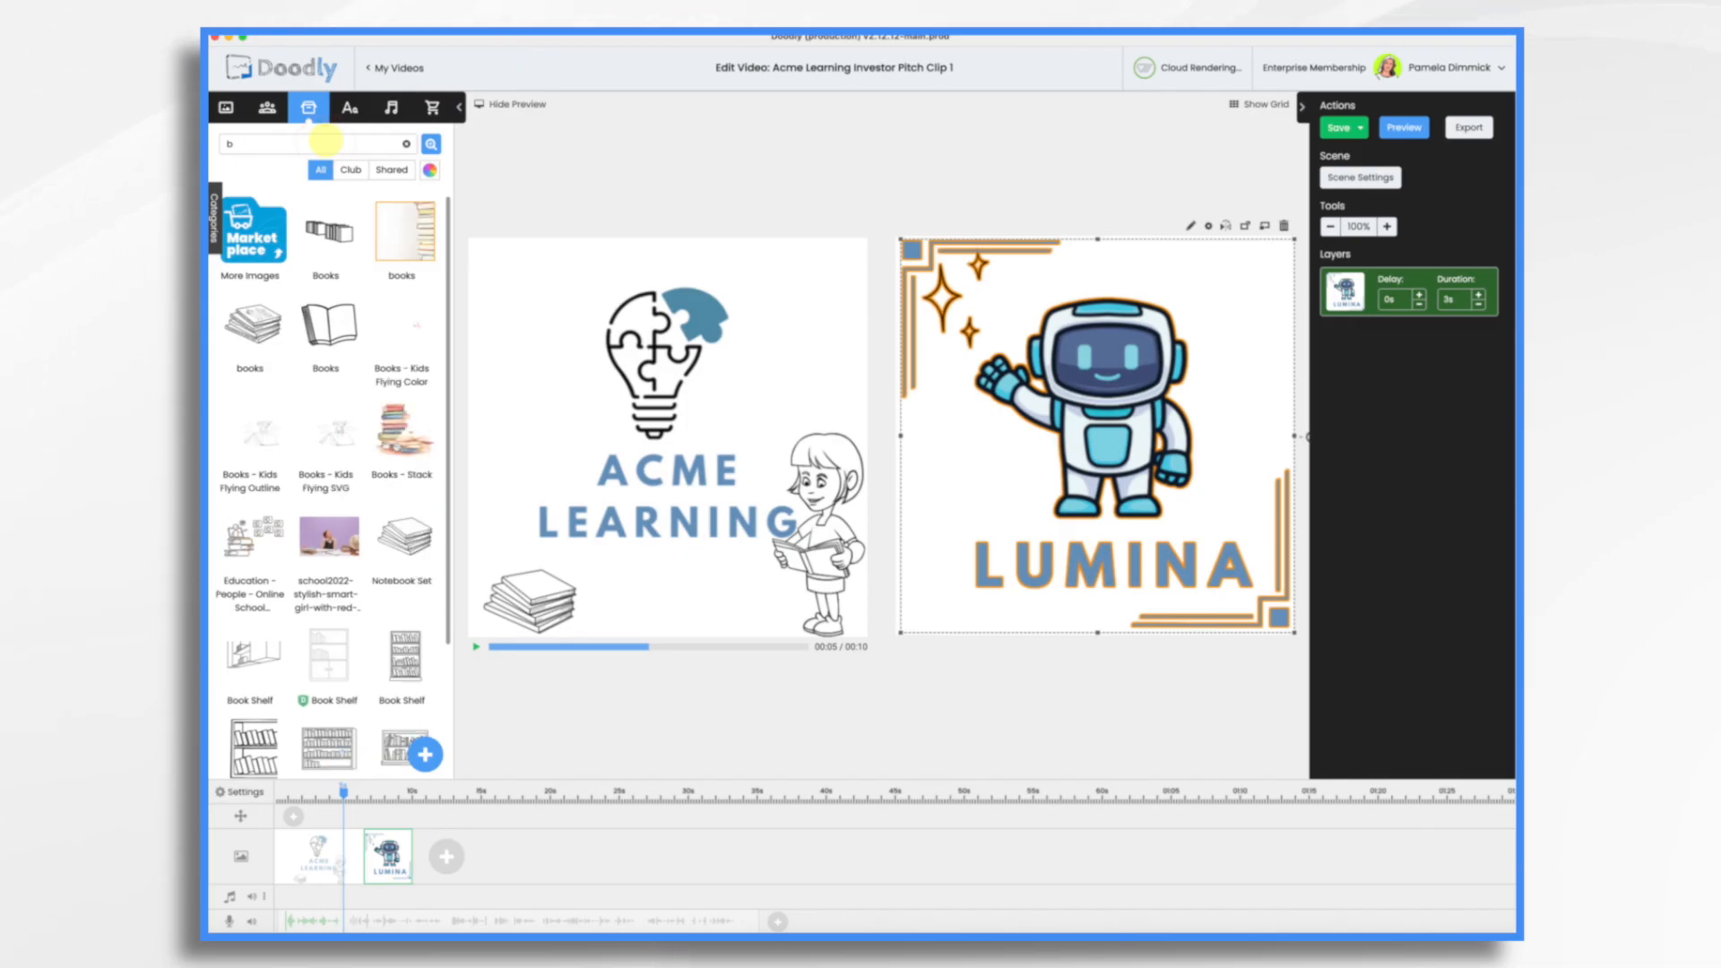
pyautogui.write('sparkle')
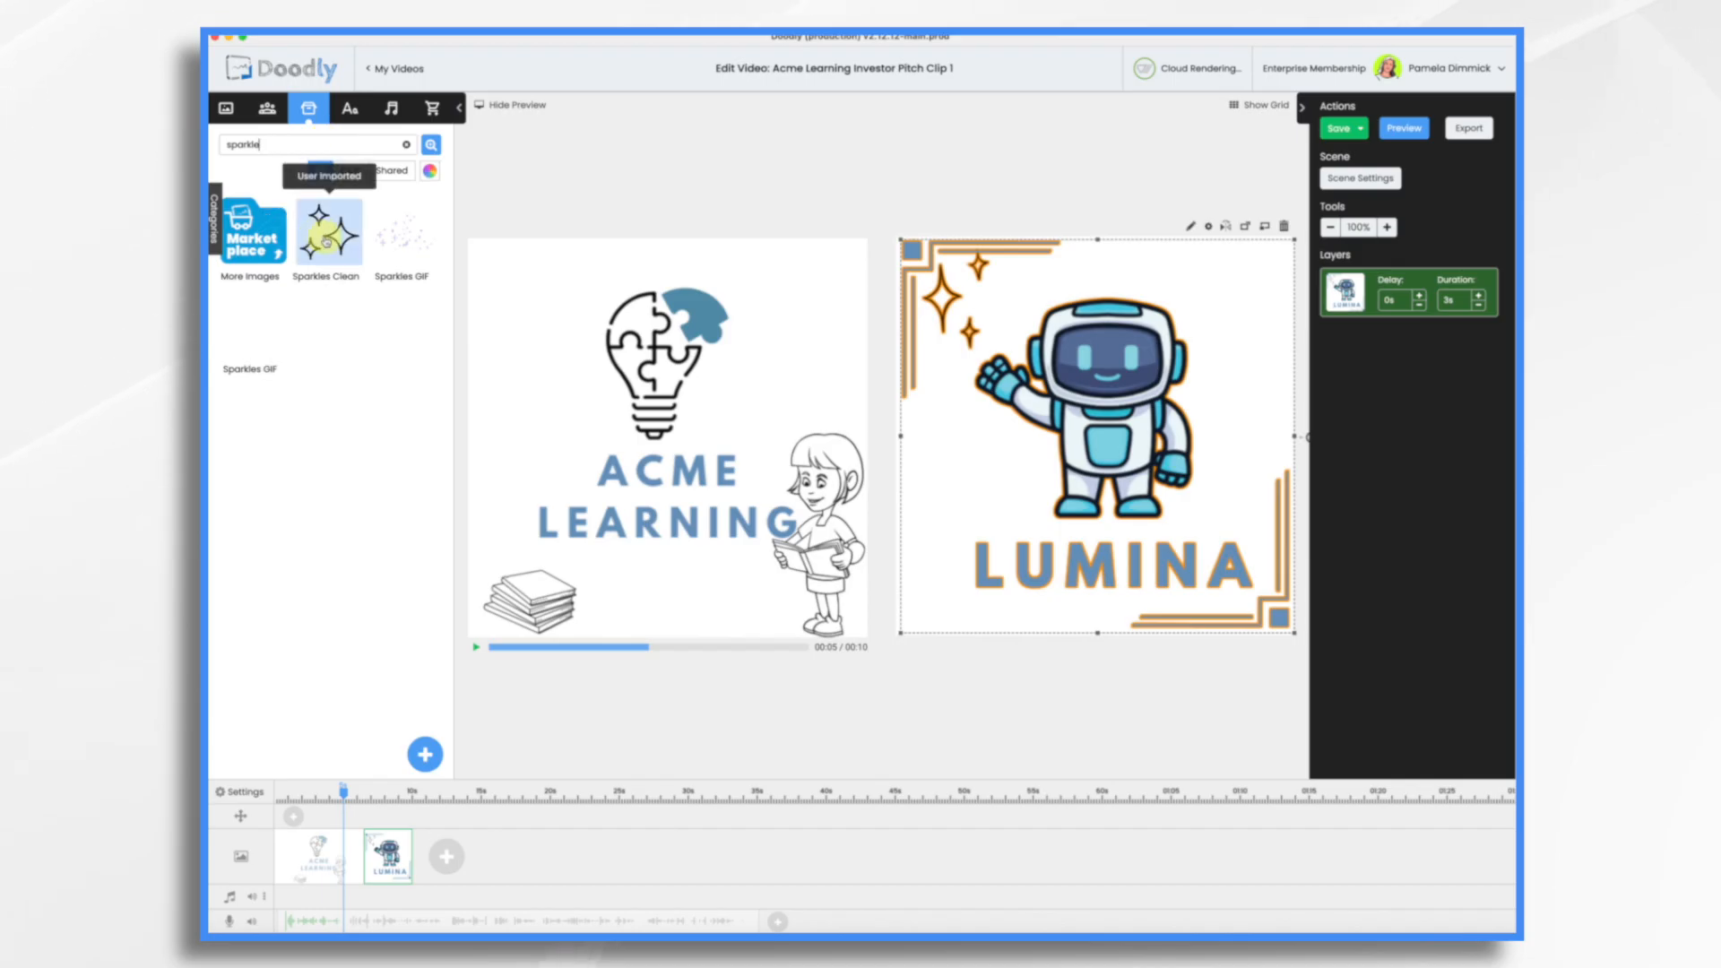
pyautogui.moveTo(329, 233); pyautogui.dragTo(1253, 417)
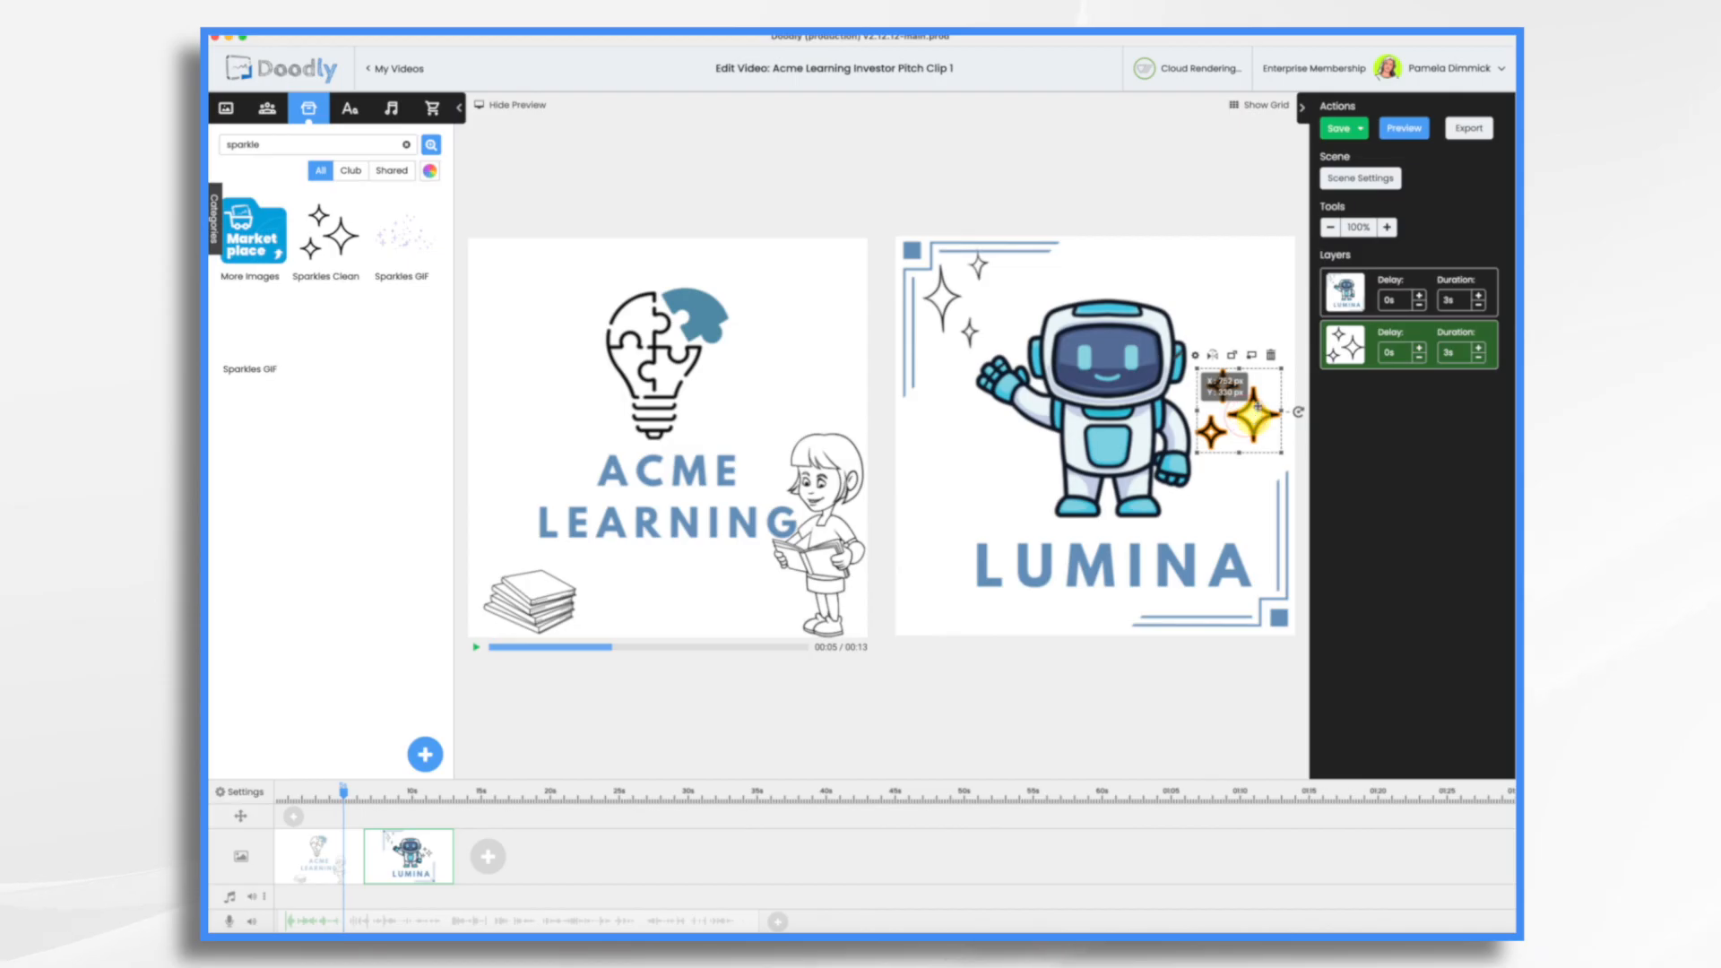
# Step: Edit the Lumina image's reveal mode to Fade and save the asset
pyautogui.click(1030, 256)
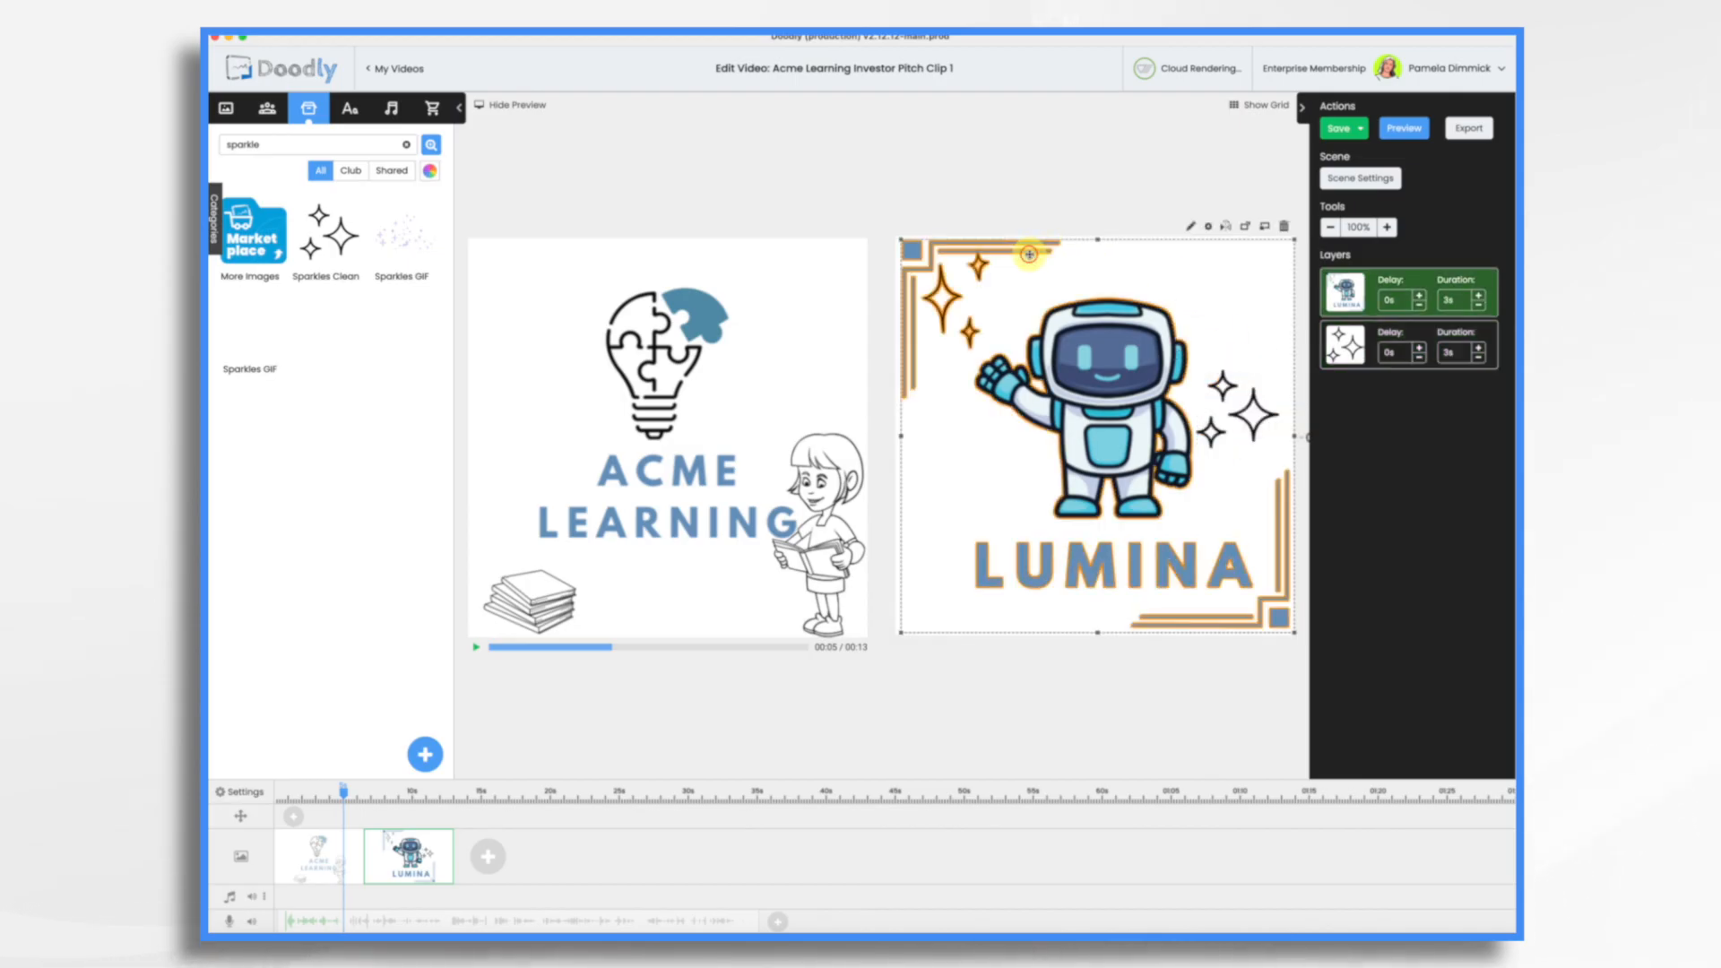
pyautogui.click(1192, 228)
pyautogui.click(1466, 444)
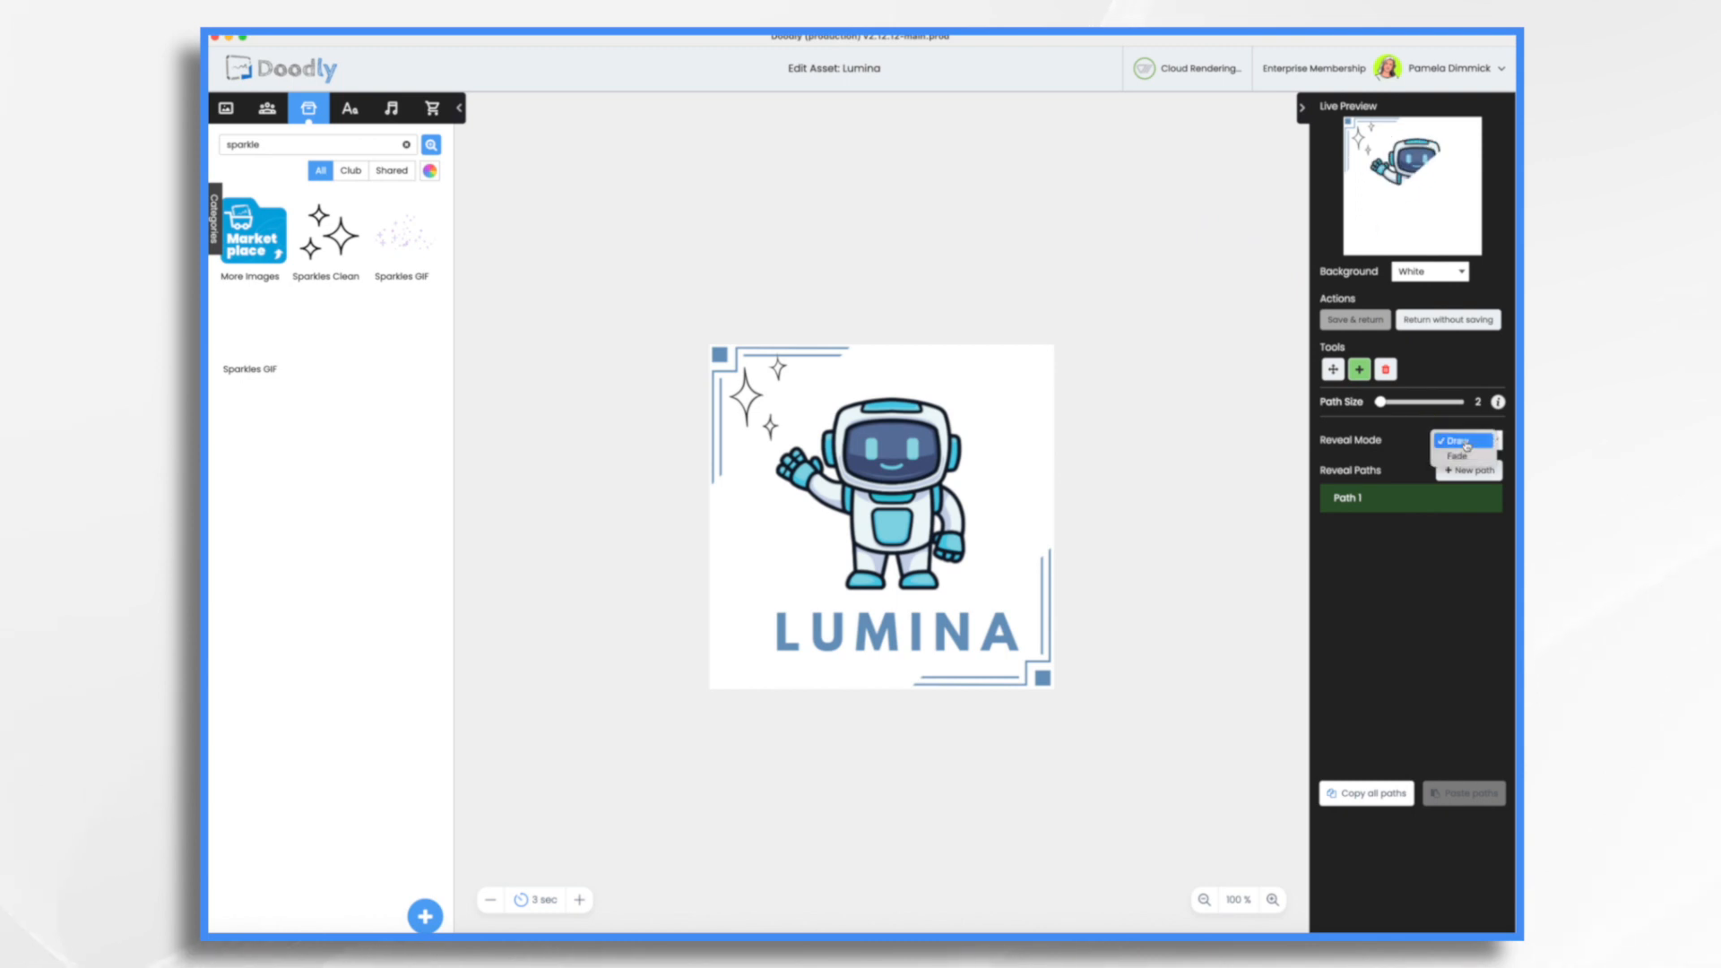
pyautogui.click(1461, 455)
pyautogui.click(1393, 314)
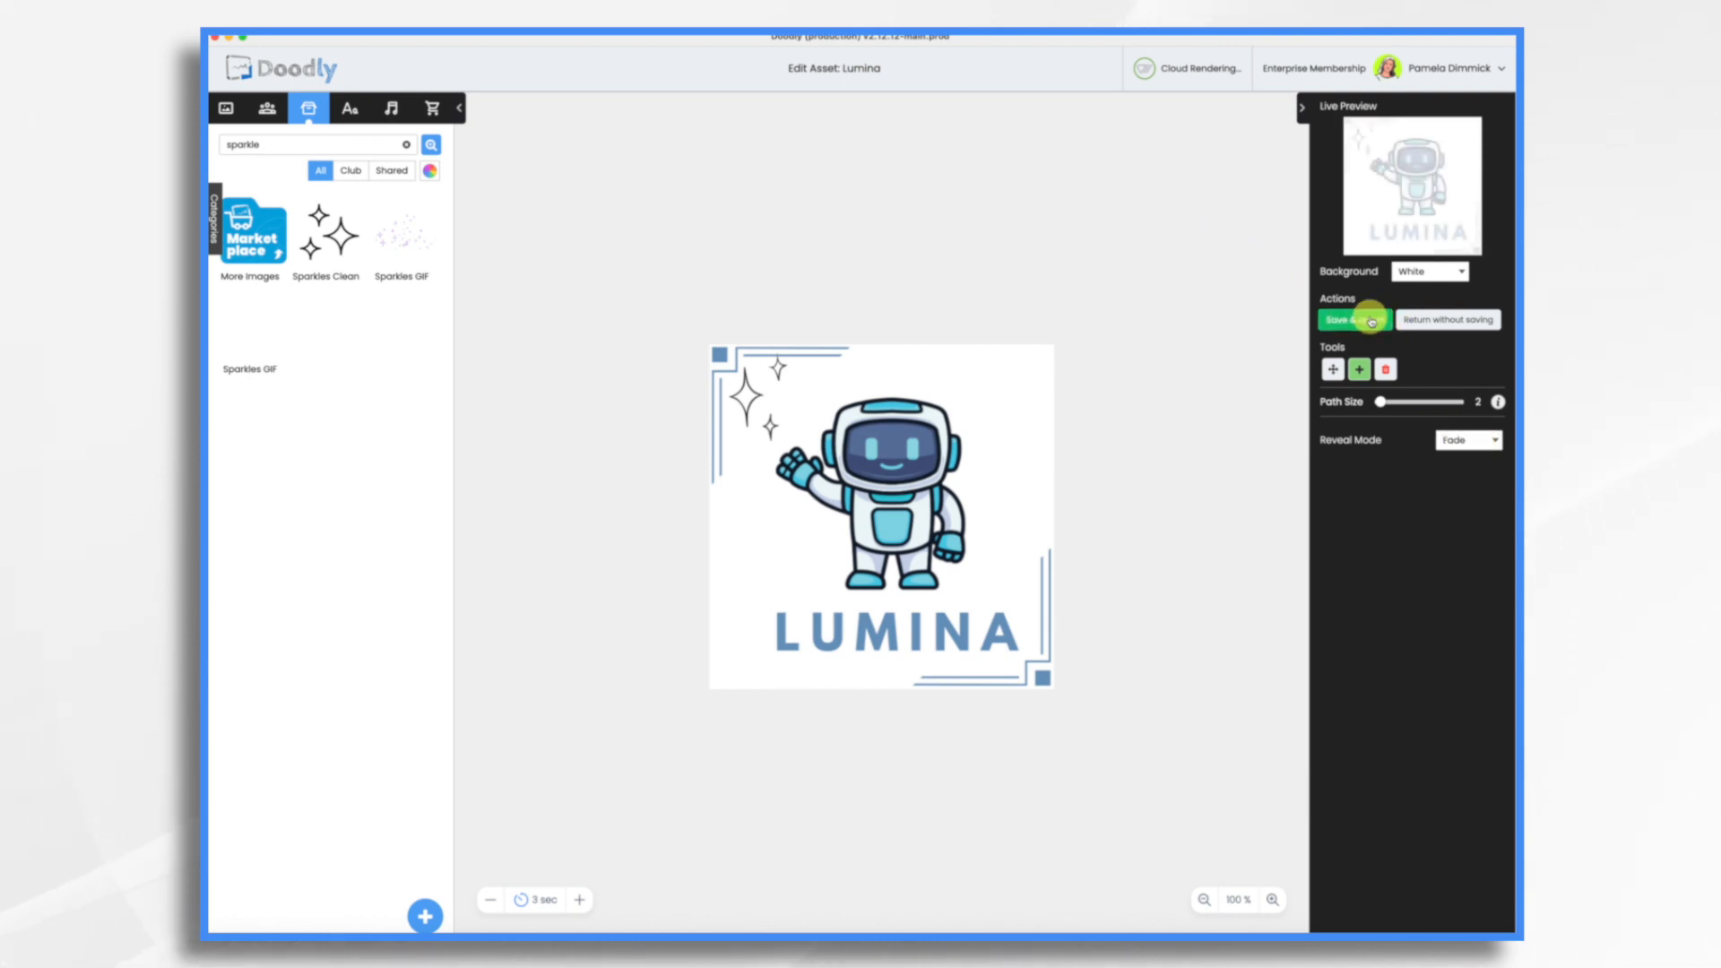
# Step: Set the durations of the Lumina image to 0.5 s and the sparkles to 2 s
pyautogui.click(1122, 402)
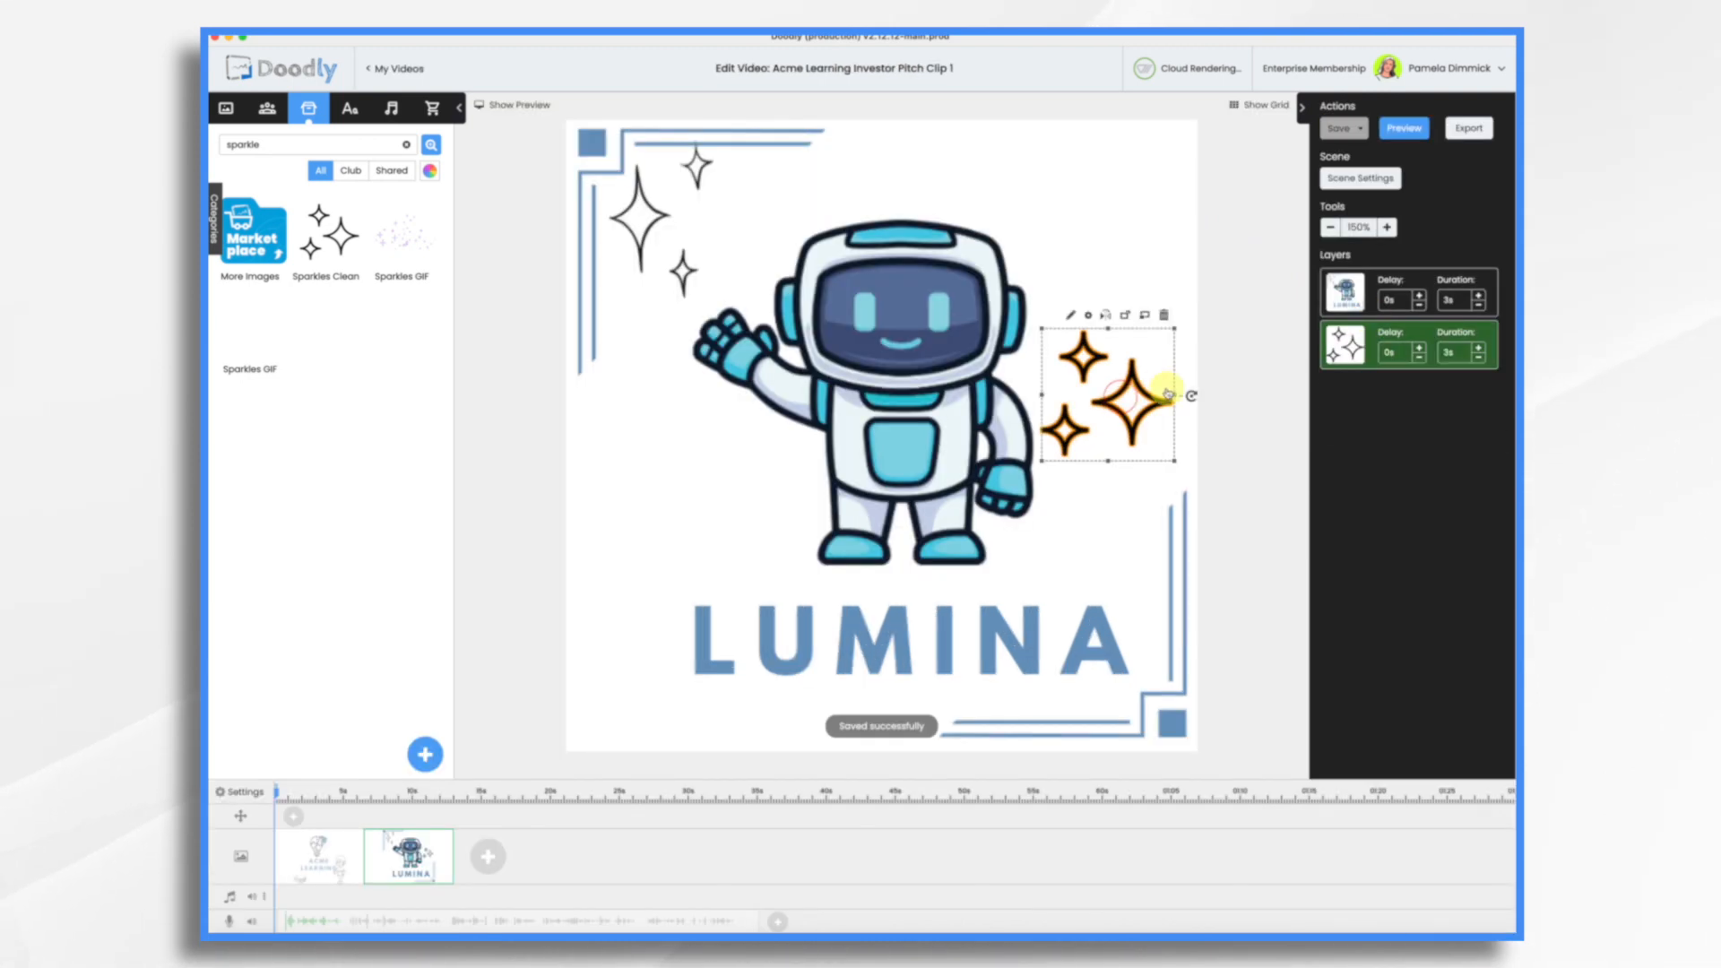
pyautogui.click(1479, 306)
pyautogui.click(1479, 305)
pyautogui.click(1480, 306)
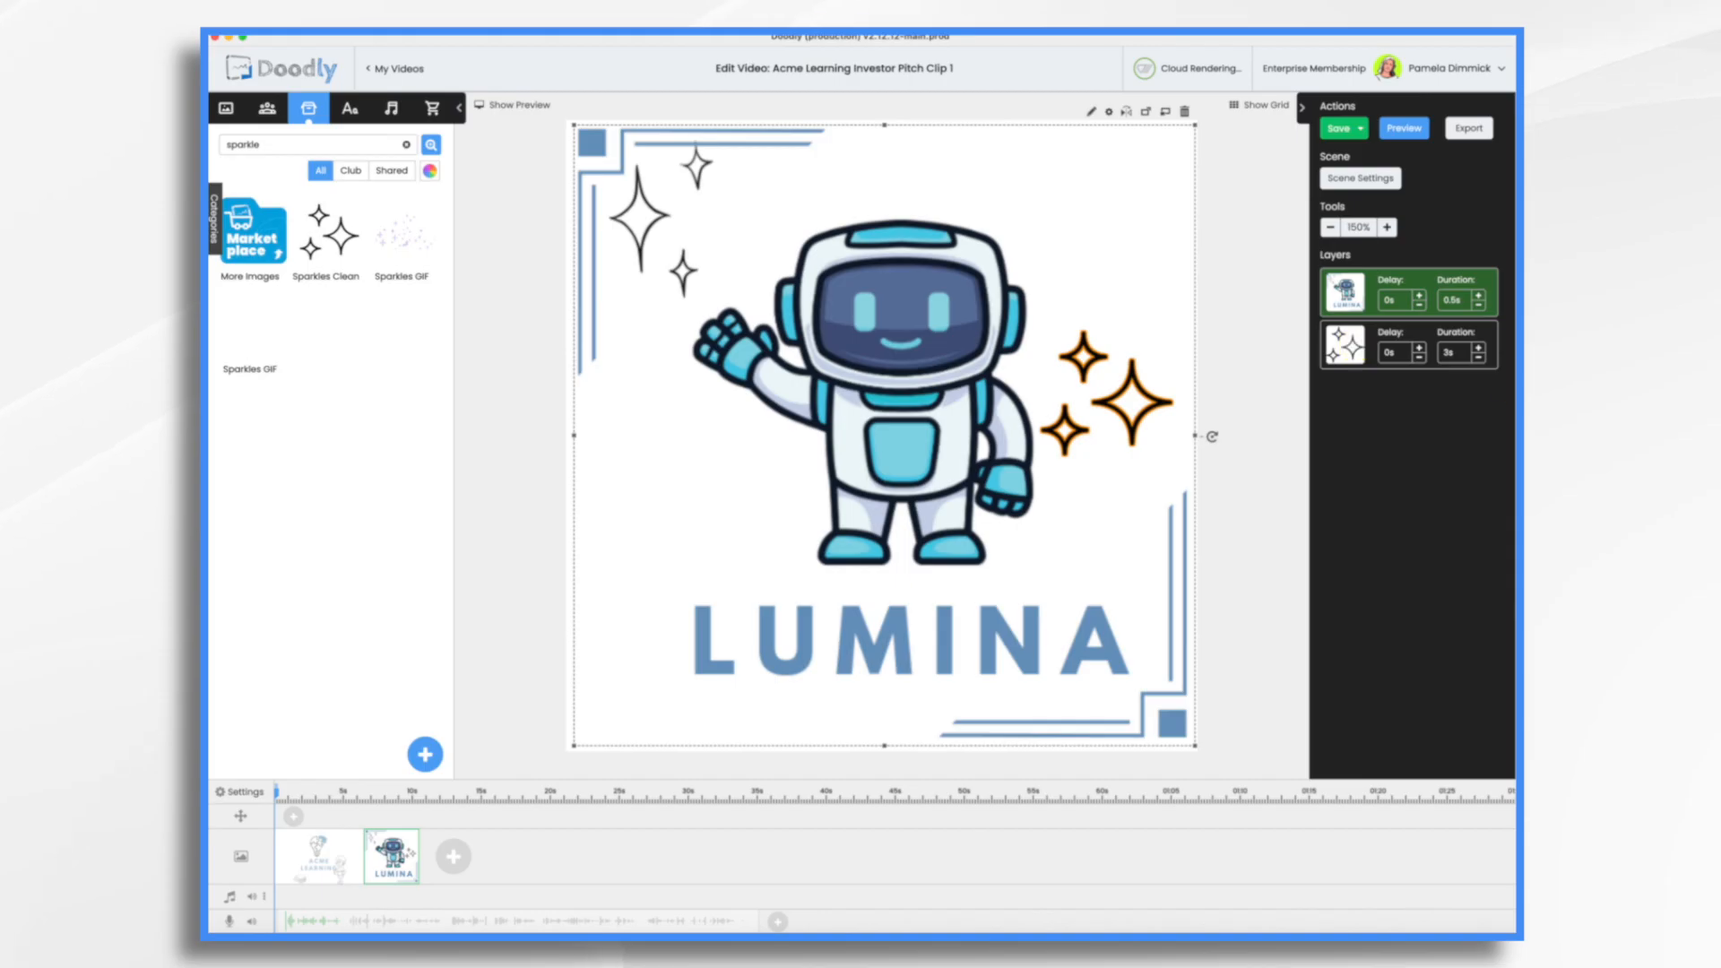
pyautogui.click(1480, 357)
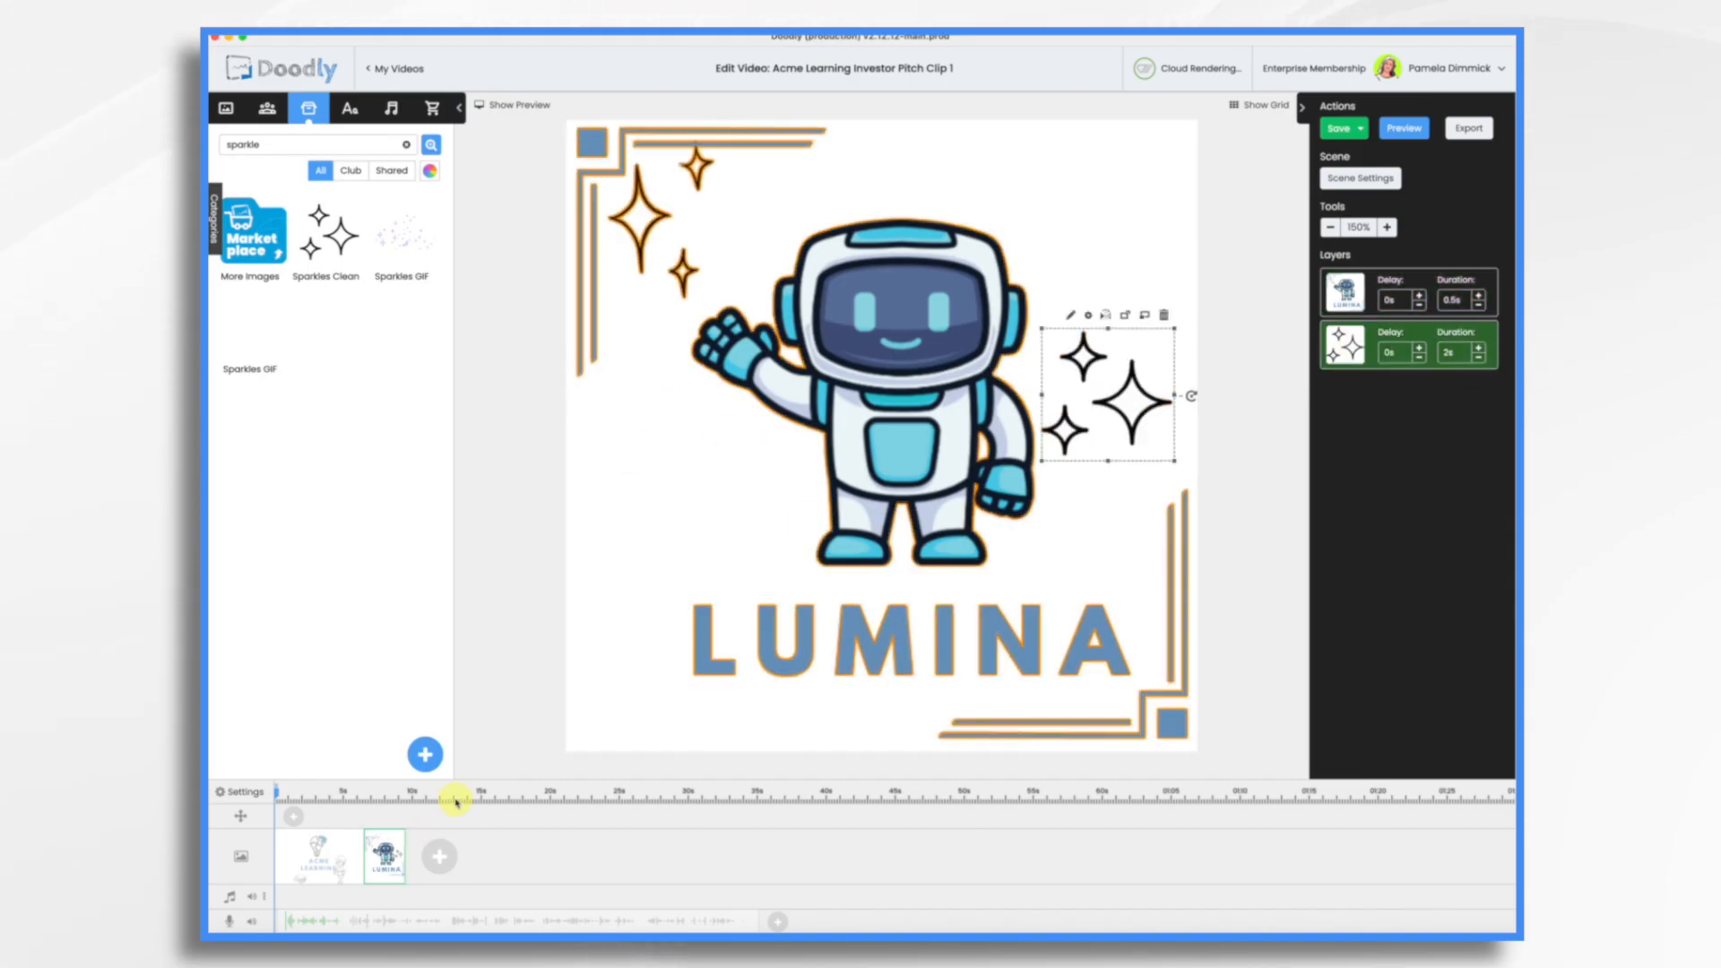
# Step: Preview the Lumina scene on its own and close the preview
pyautogui.rightClick(385, 861)
pyautogui.click(420, 742)
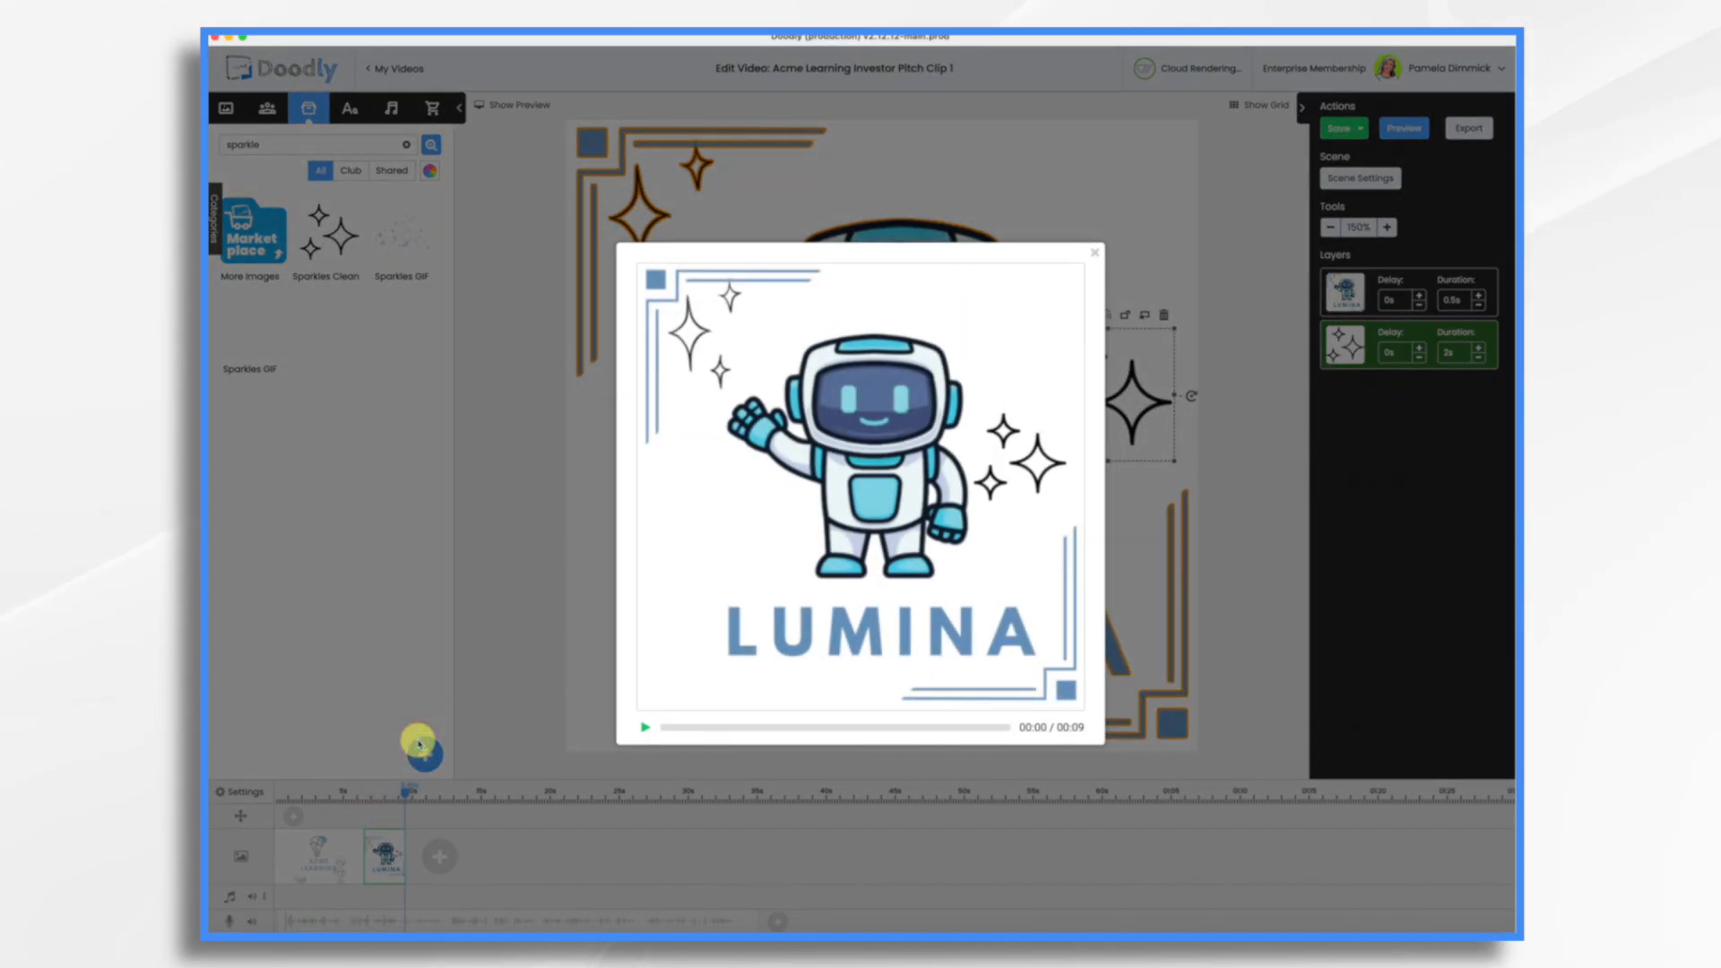
pyautogui.click(1000, 321)
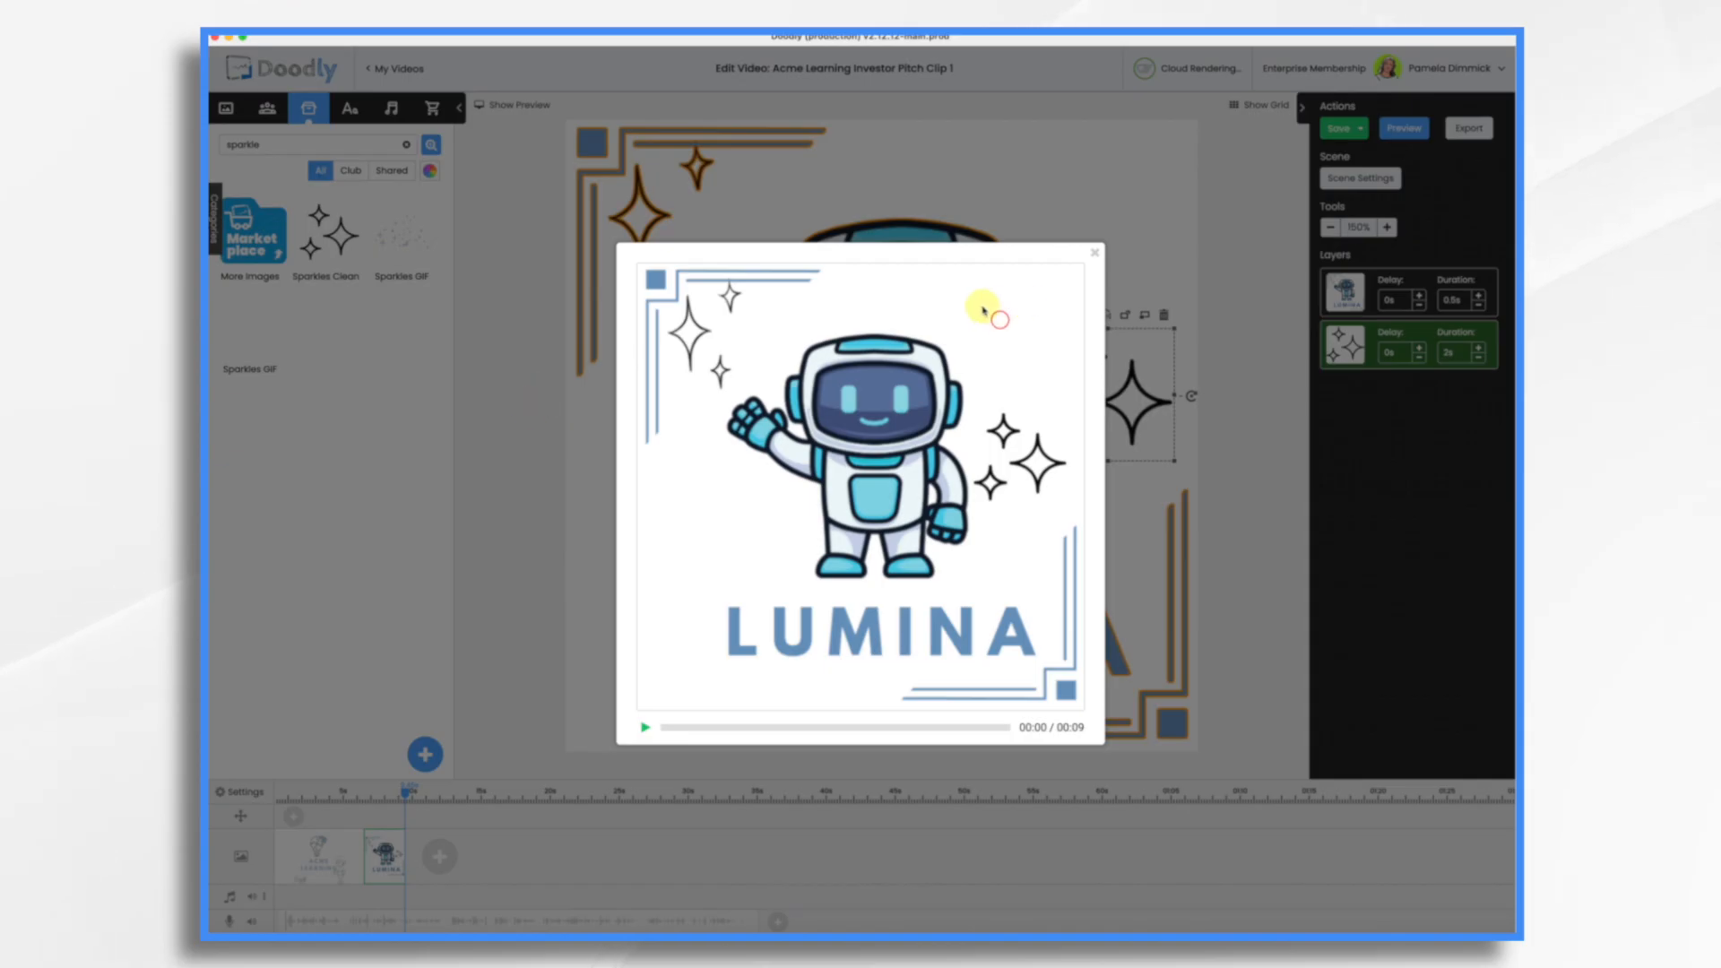
pyautogui.click(1095, 258)
# Step: Set the Lumina scene's extra time to 3.5 s in its scene settings
pyautogui.click(1363, 184)
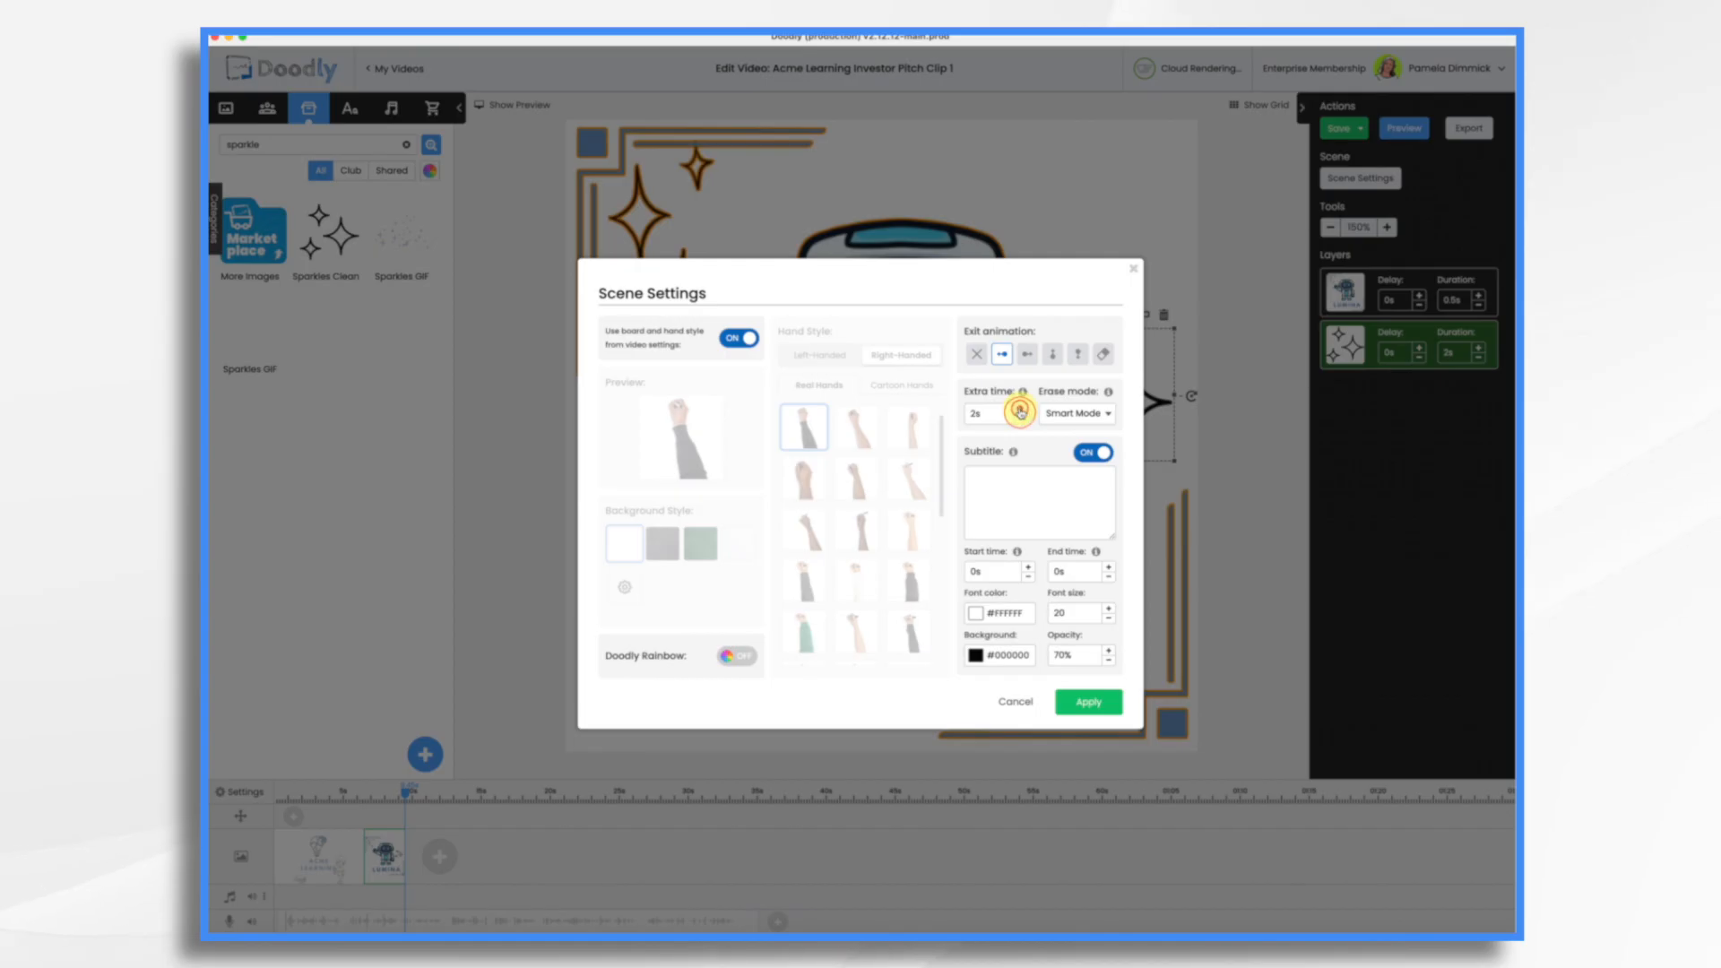
pyautogui.click(1091, 704)
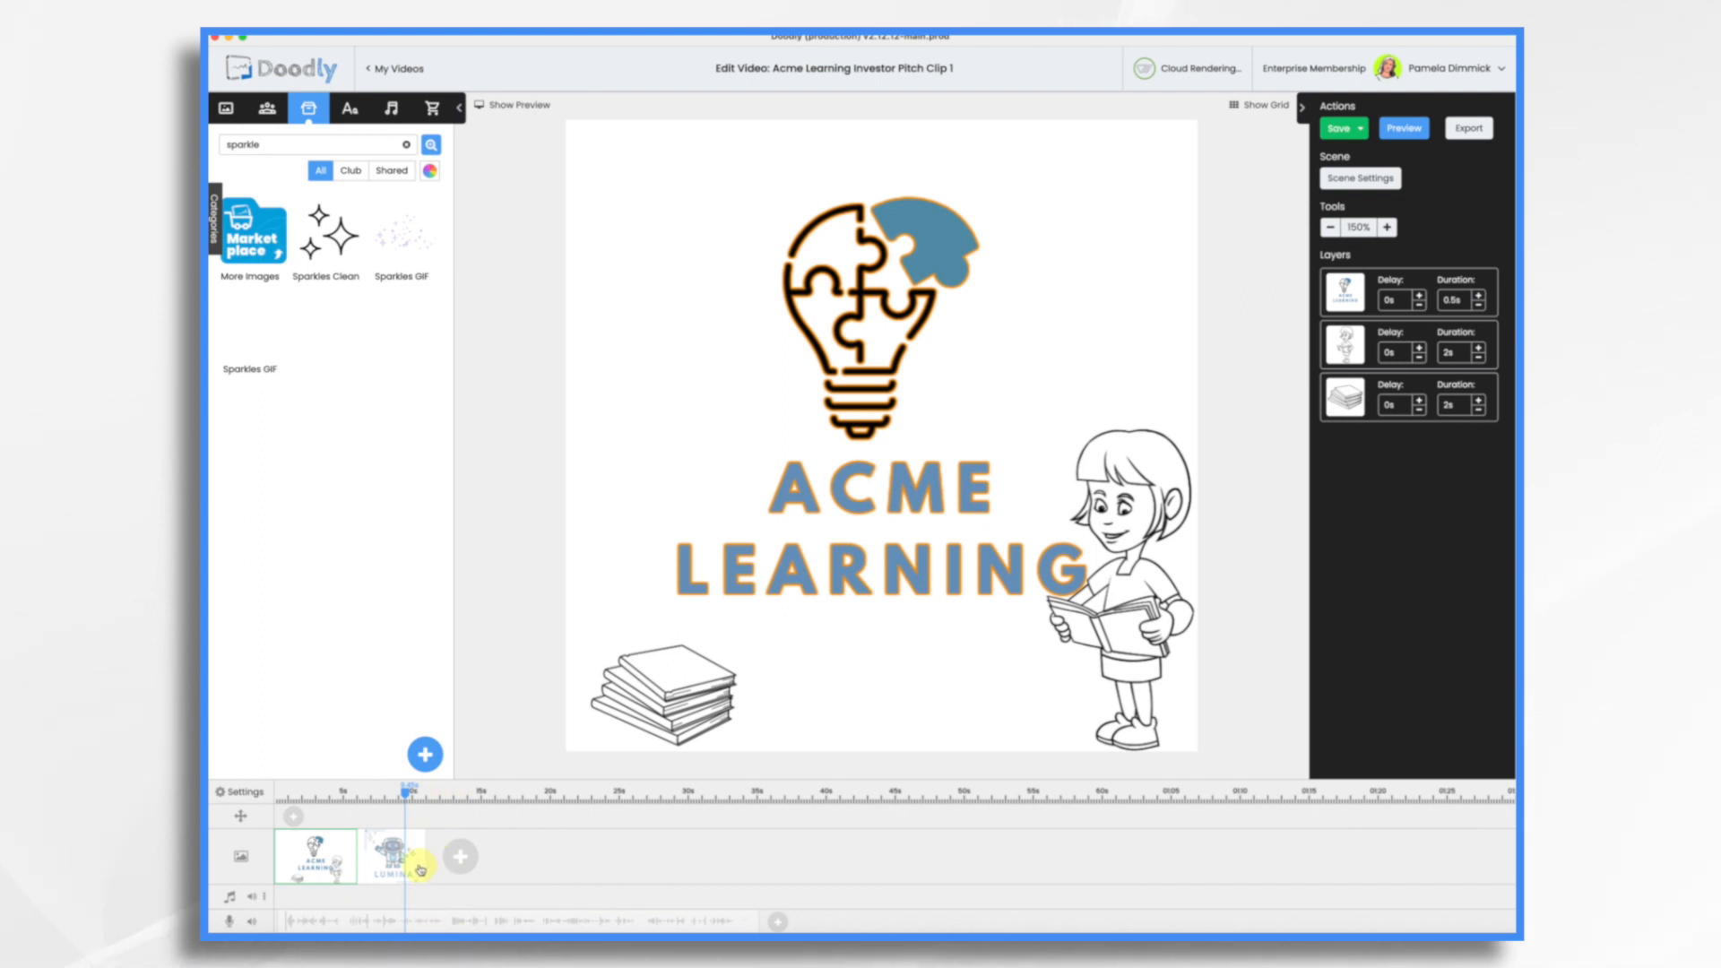
pyautogui.click(385, 852)
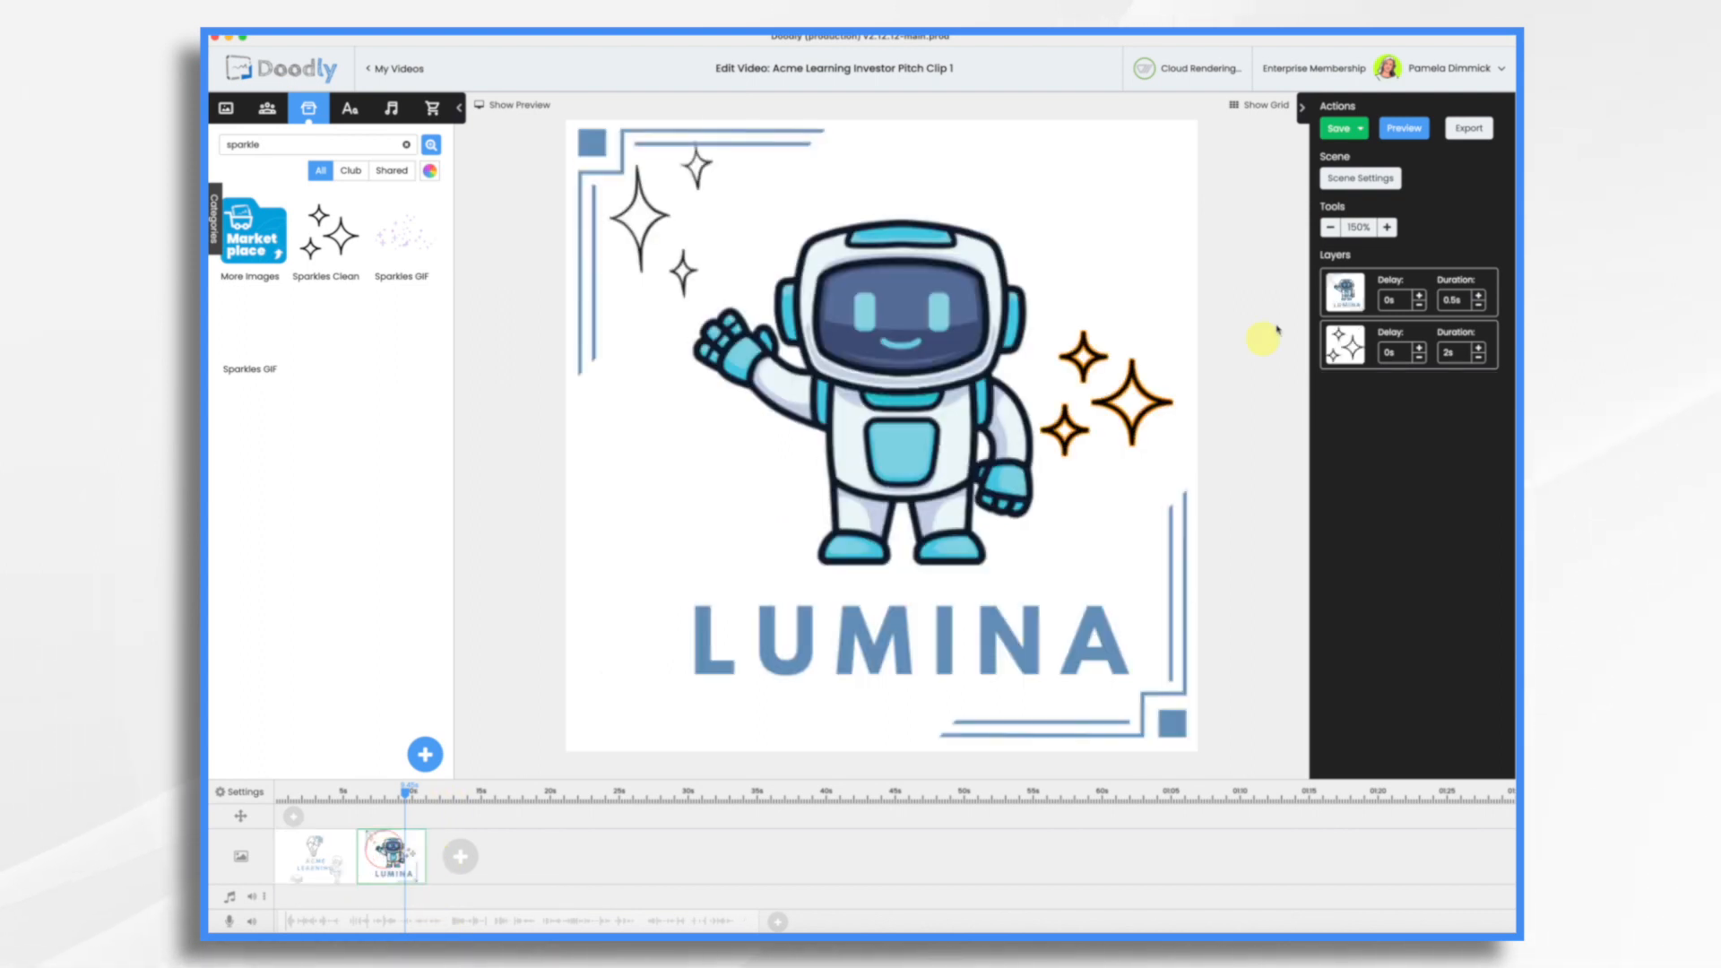
pyautogui.click(1383, 179)
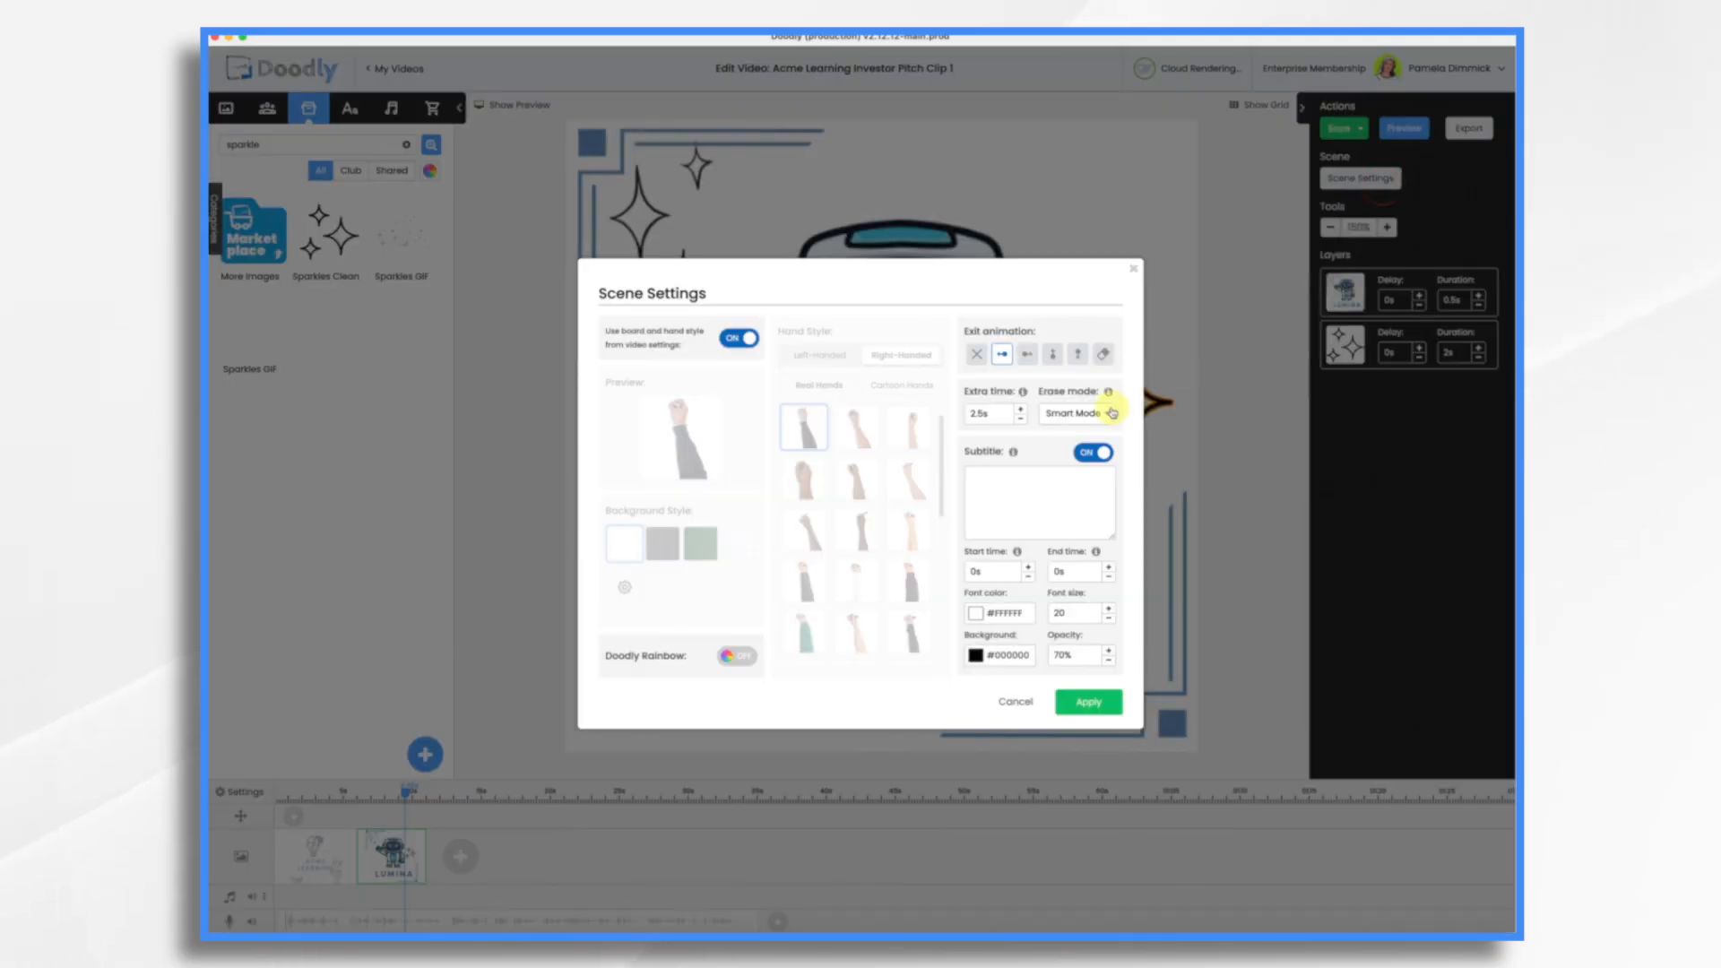
pyautogui.click(1023, 410)
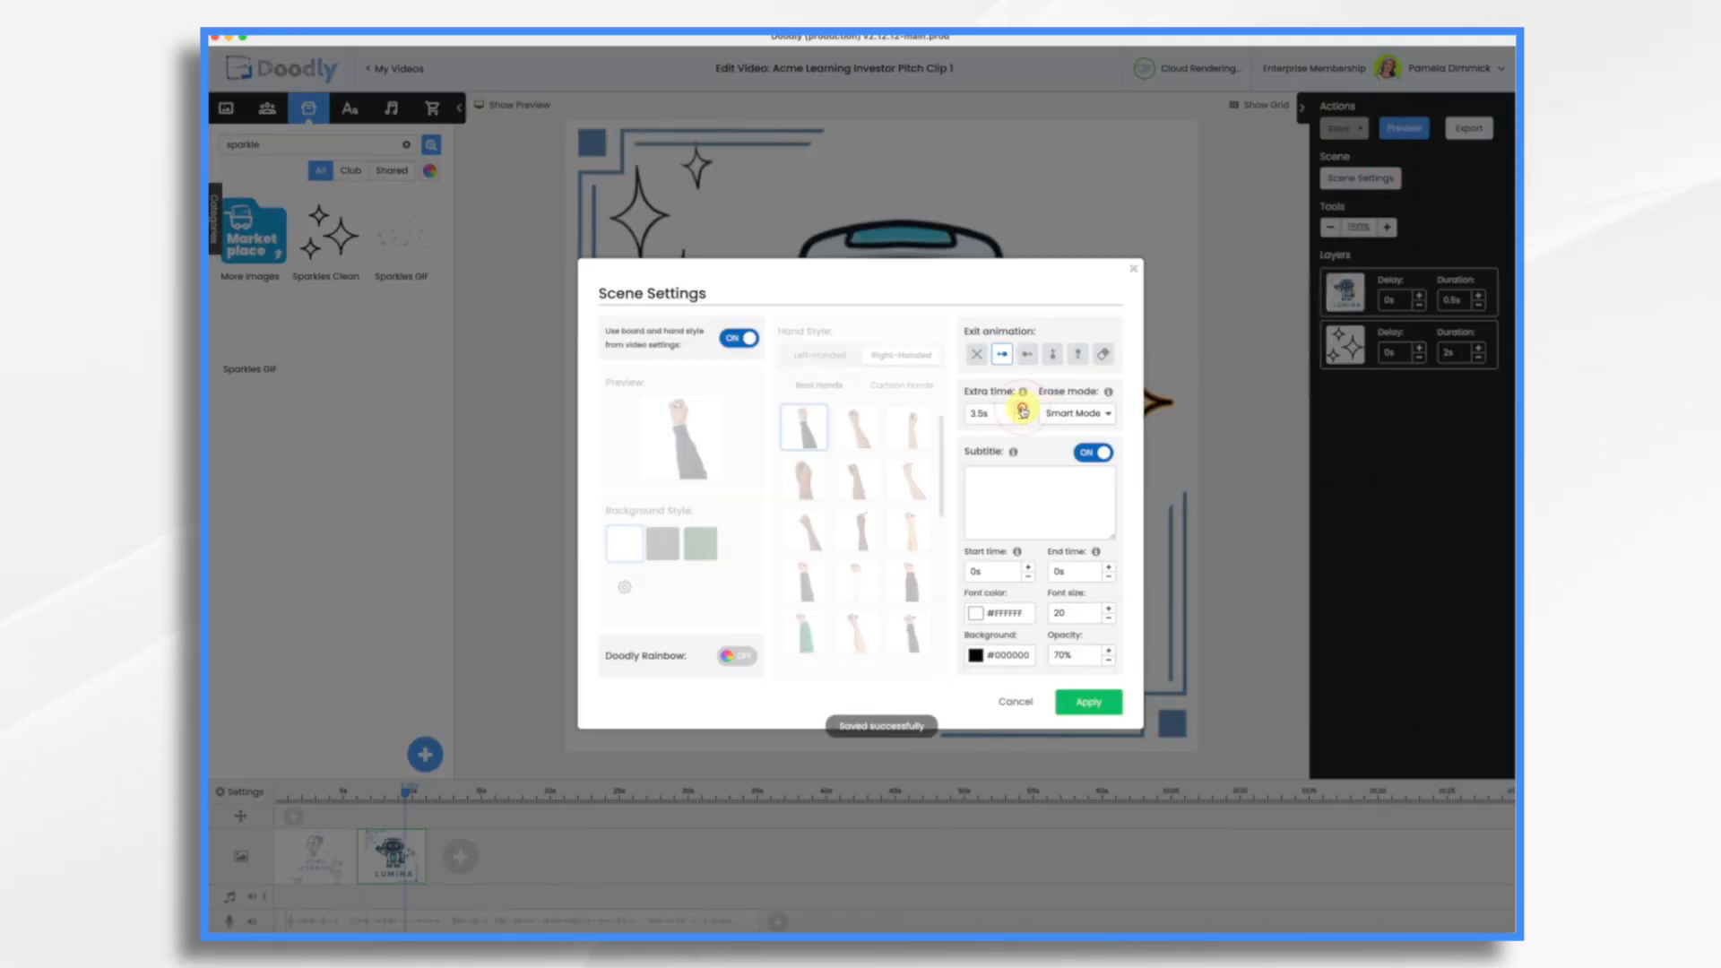
pyautogui.click(1090, 703)
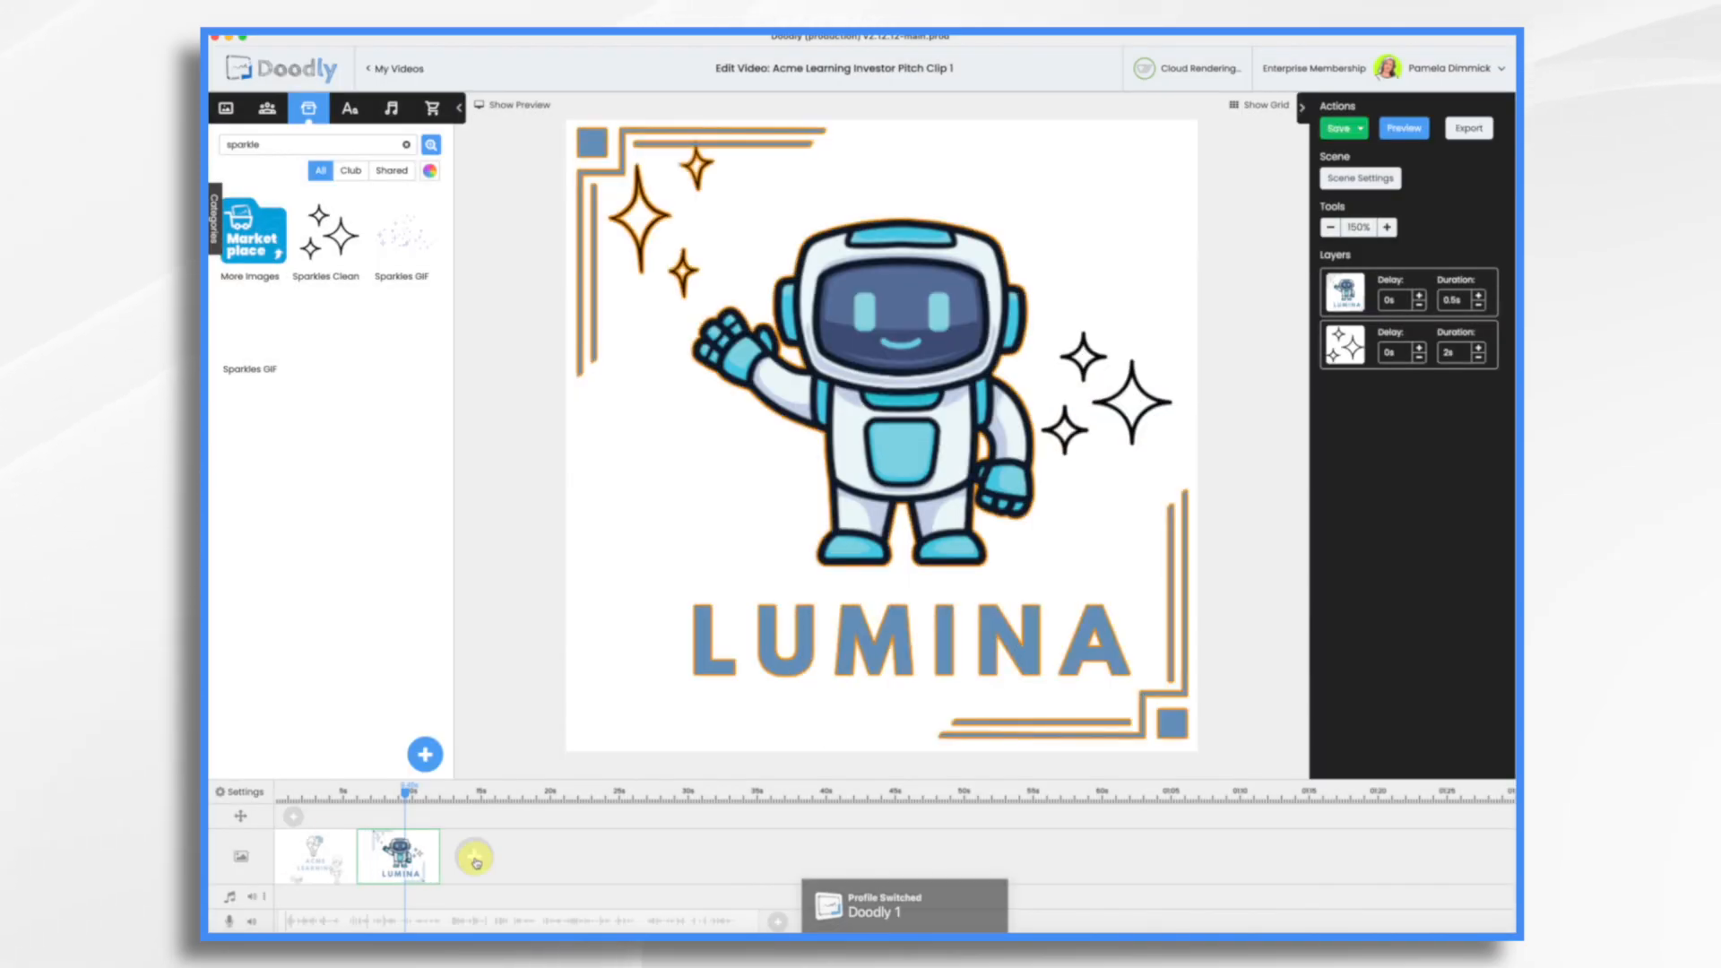
# Step: Add a third scene and place an Akrobat-Semibold text in the upper part of the canvas
pyautogui.click(475, 859)
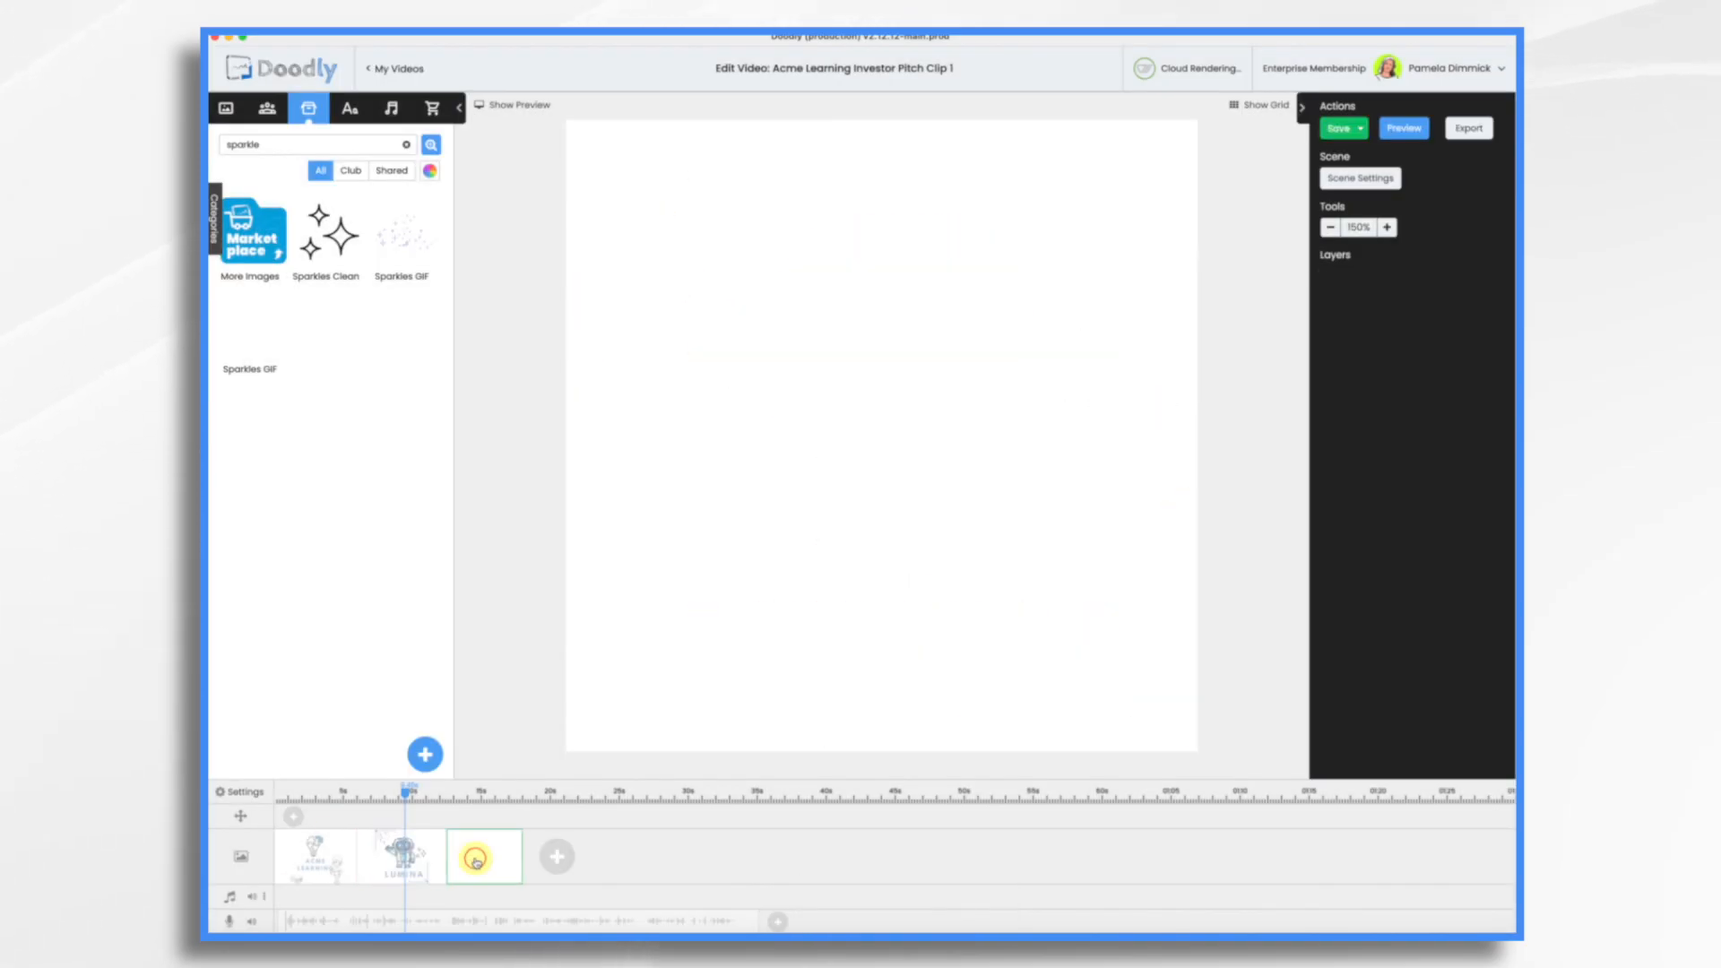
pyautogui.click(351, 111)
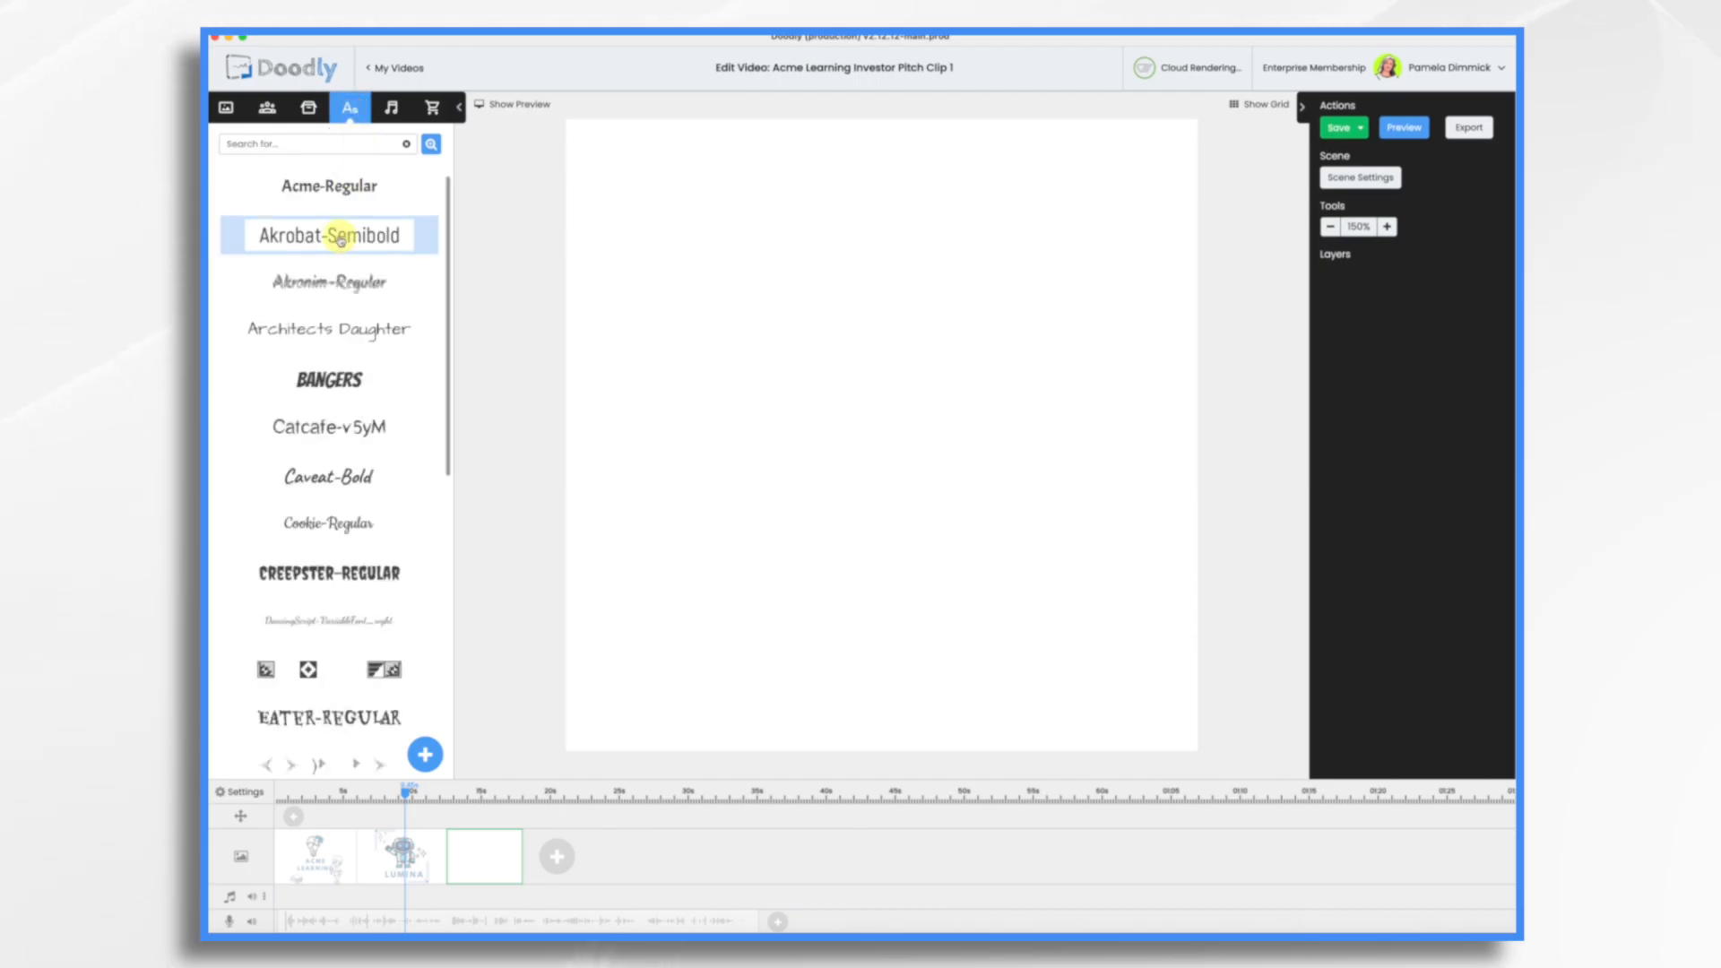
pyautogui.moveTo(340, 240); pyautogui.dragTo(863, 277)
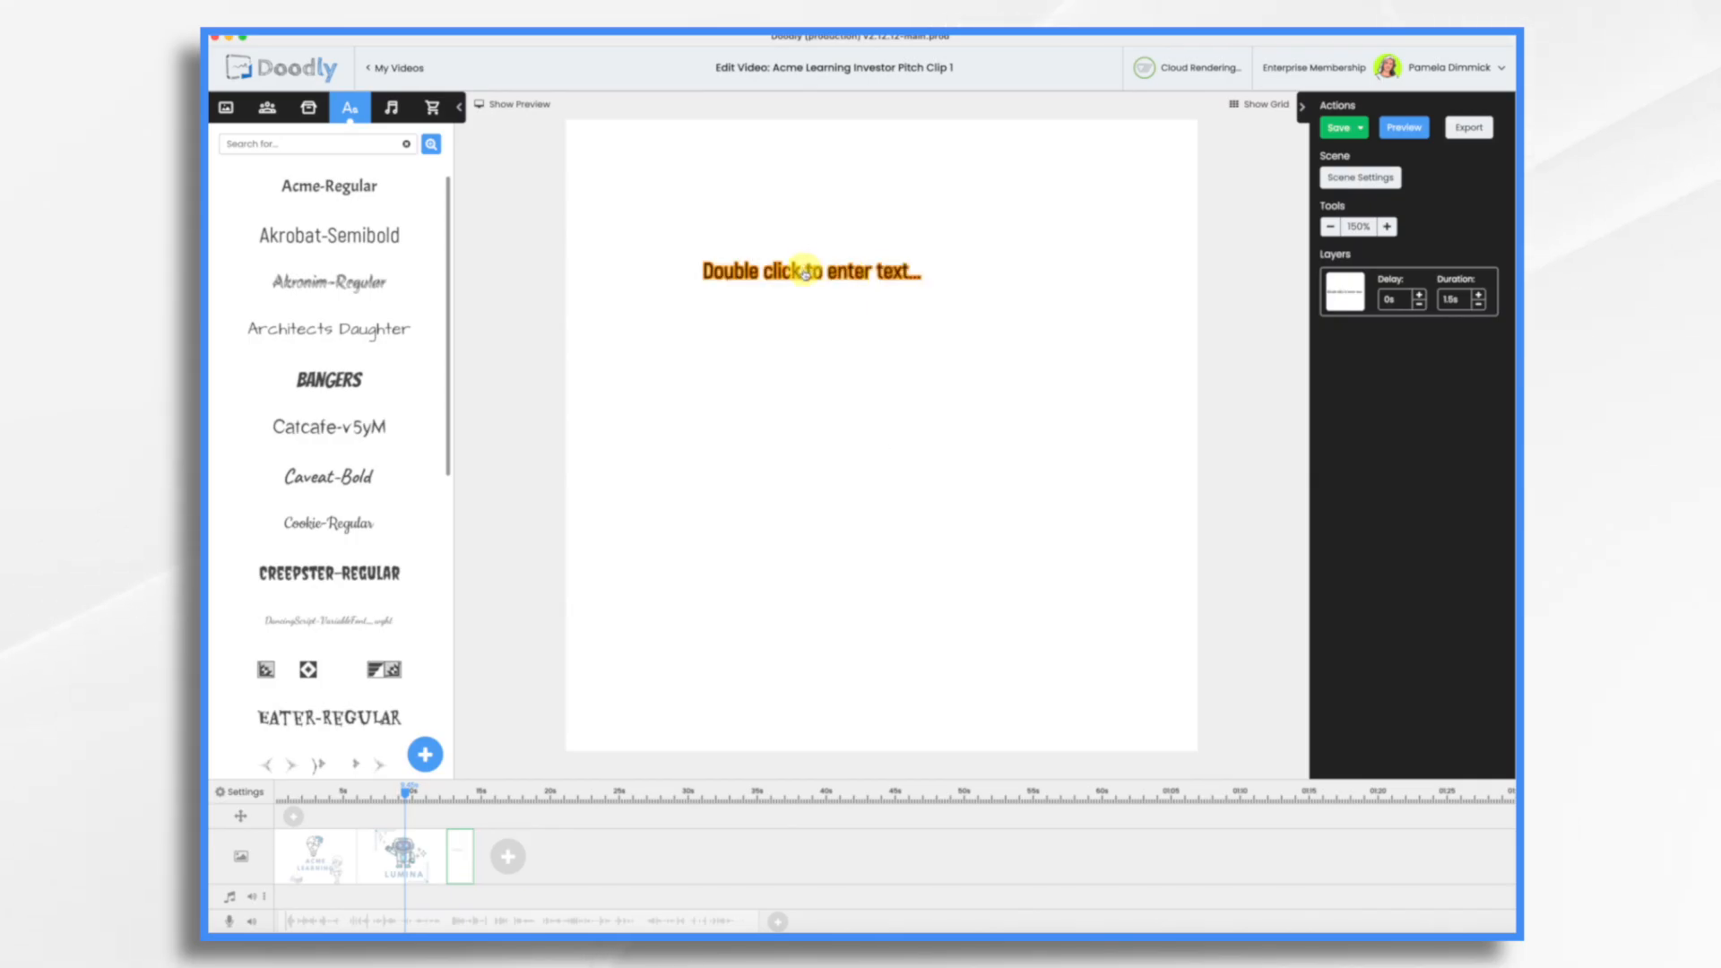
# Step: Check the Get to Know Lumina slide in PowerPoint, return to Doodly and enter "Interactive feedback", "Real-time assessments" and "Visual explanations" as separate text lines
pyautogui.press('super+Tab')
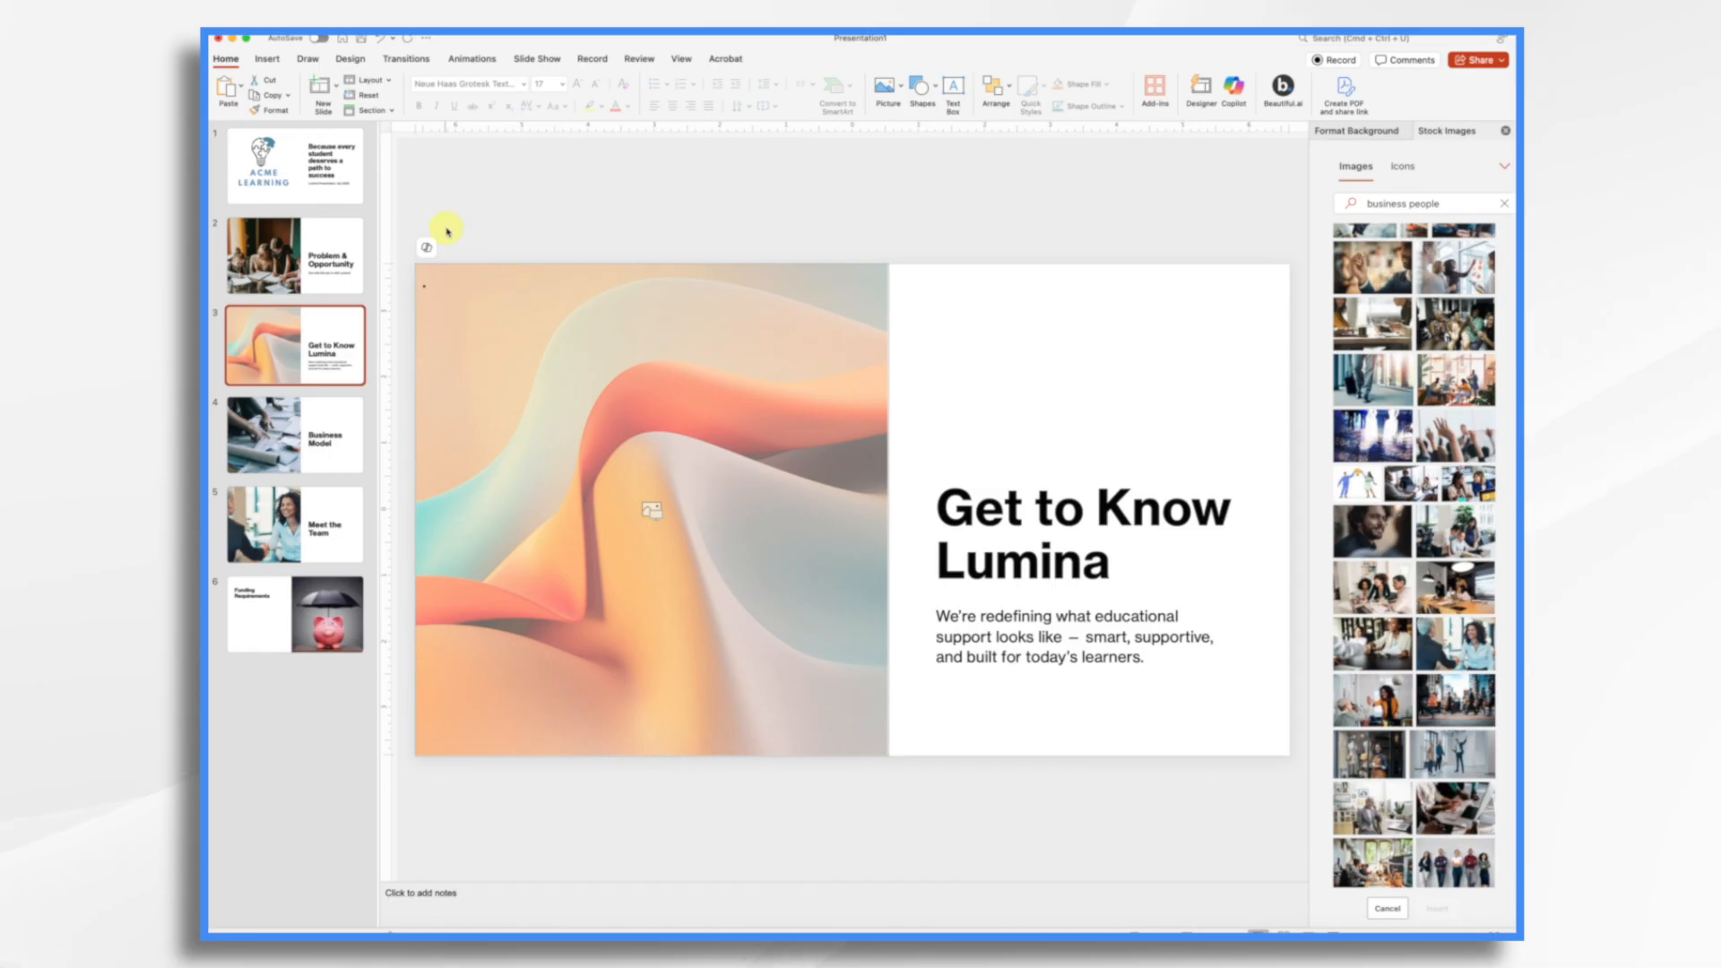
pyautogui.press('super+Tab')
pyautogui.click(834, 279)
pyautogui.doubleClick(833, 279)
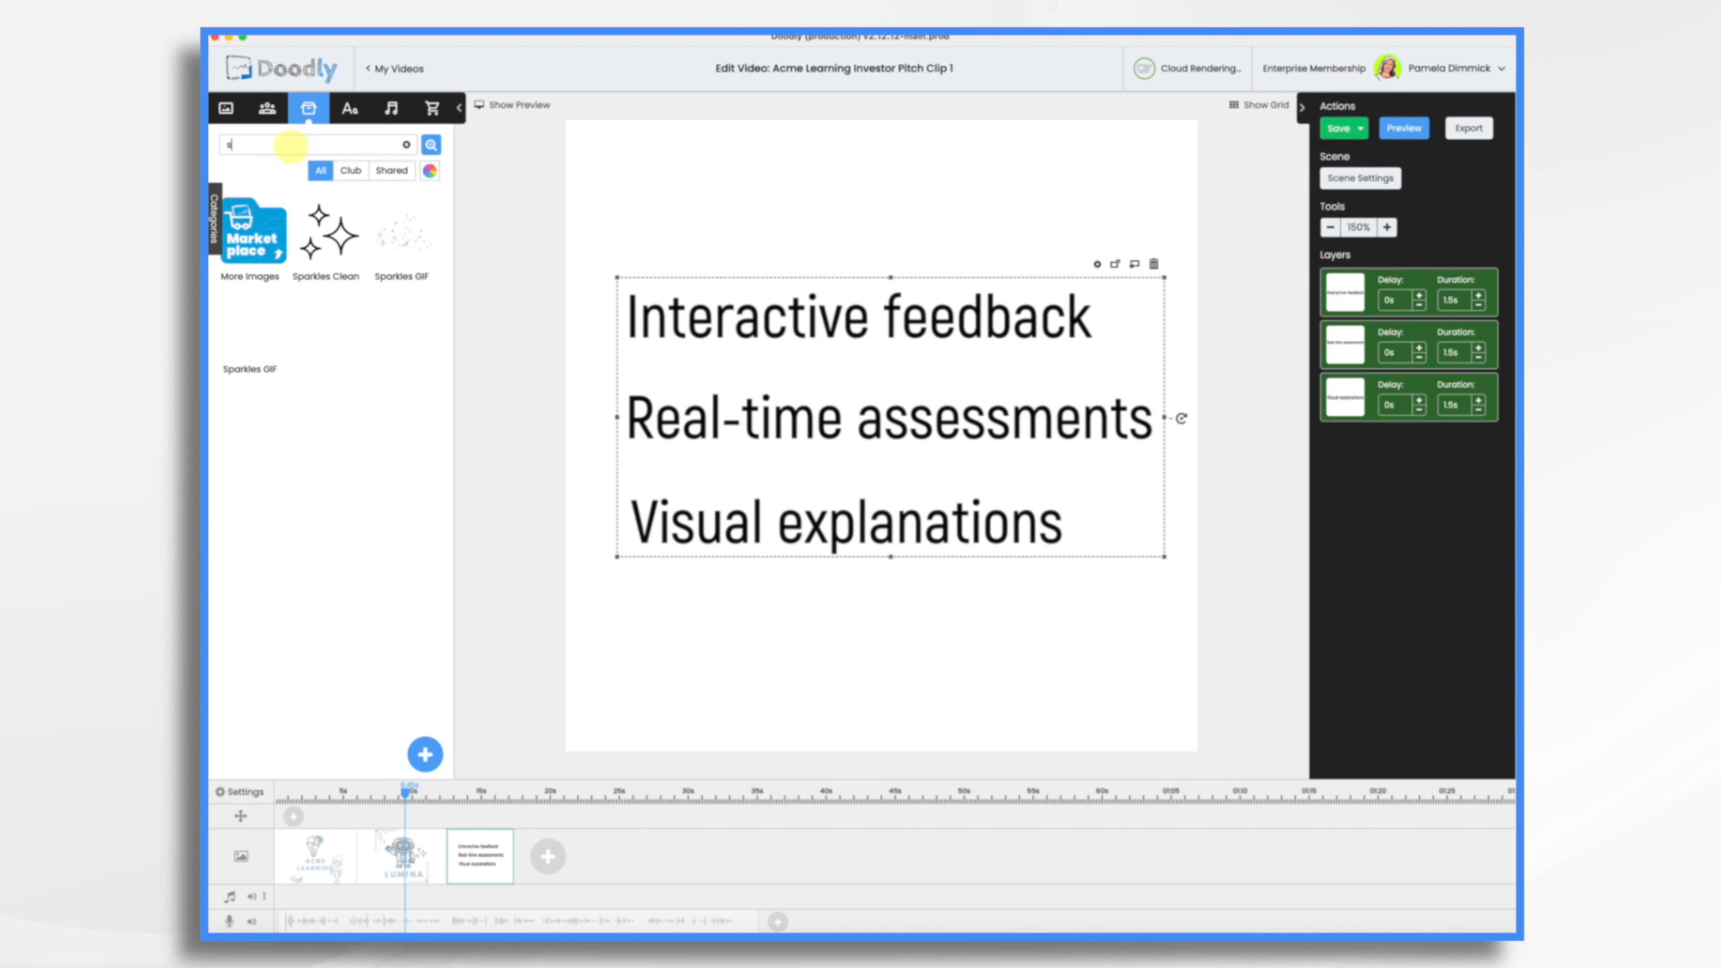
# Step: Search the props for "rectan" and place a Rectangle enlarged as a frame around the three text lines, moving its layer to the first position
pyautogui.press('BackSpace')
pyautogui.write('rectan')
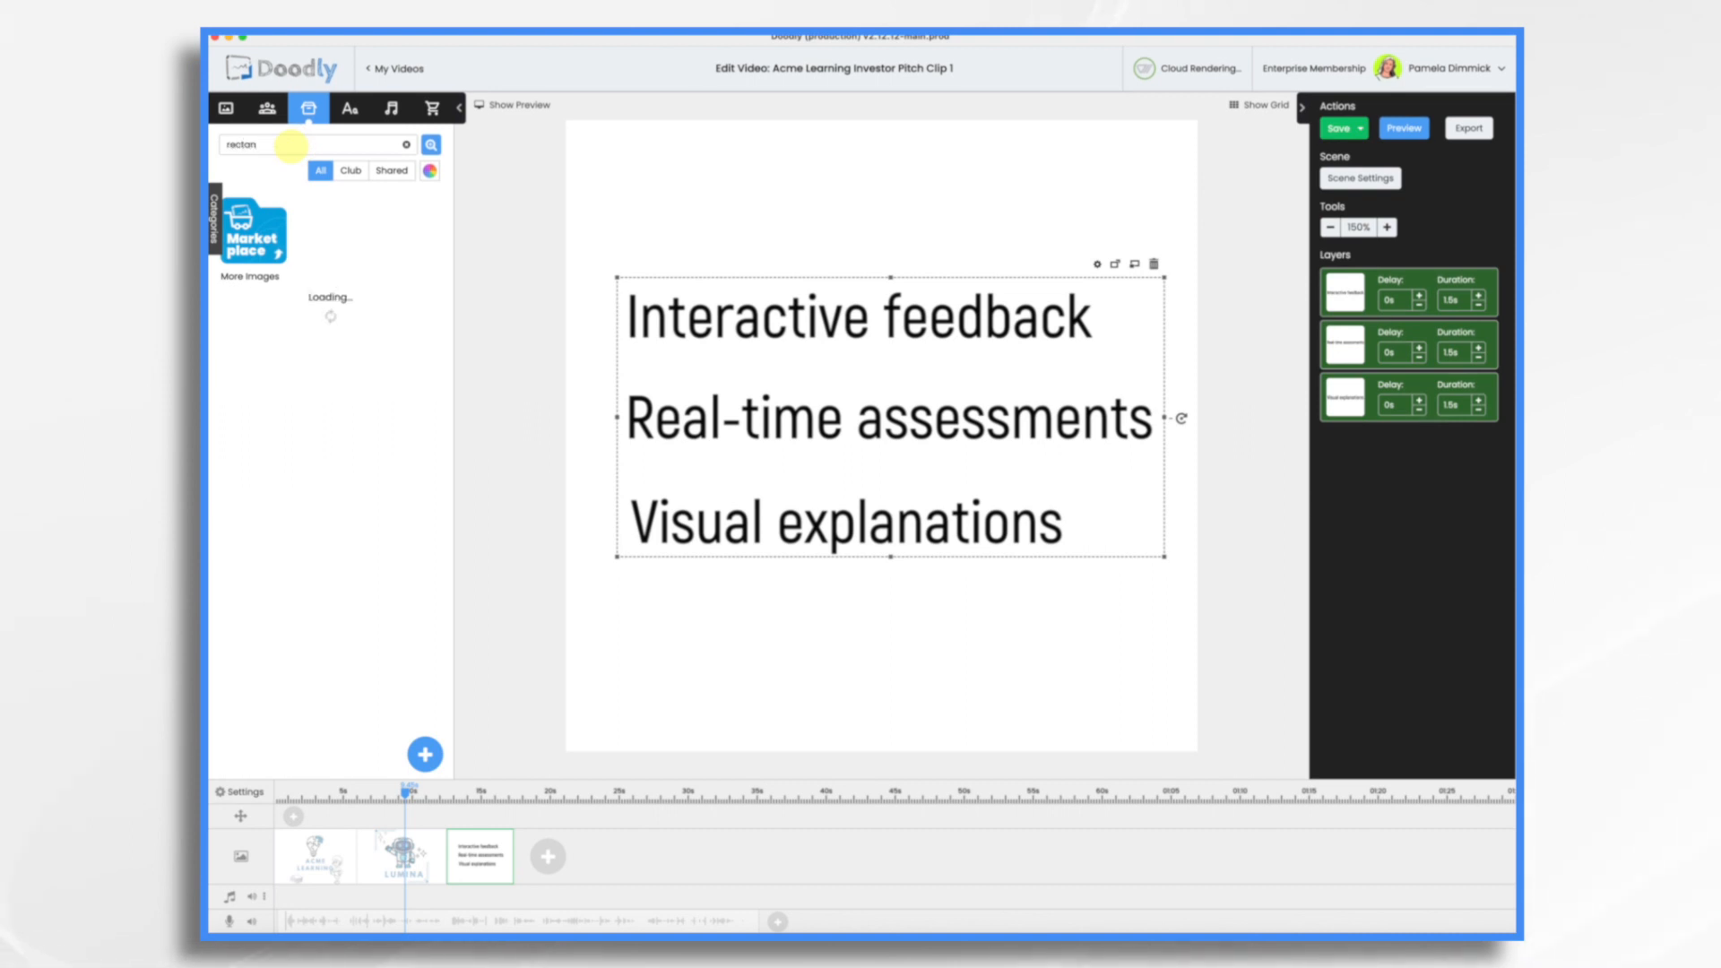
pyautogui.moveTo(329, 231); pyautogui.dragTo(798, 285)
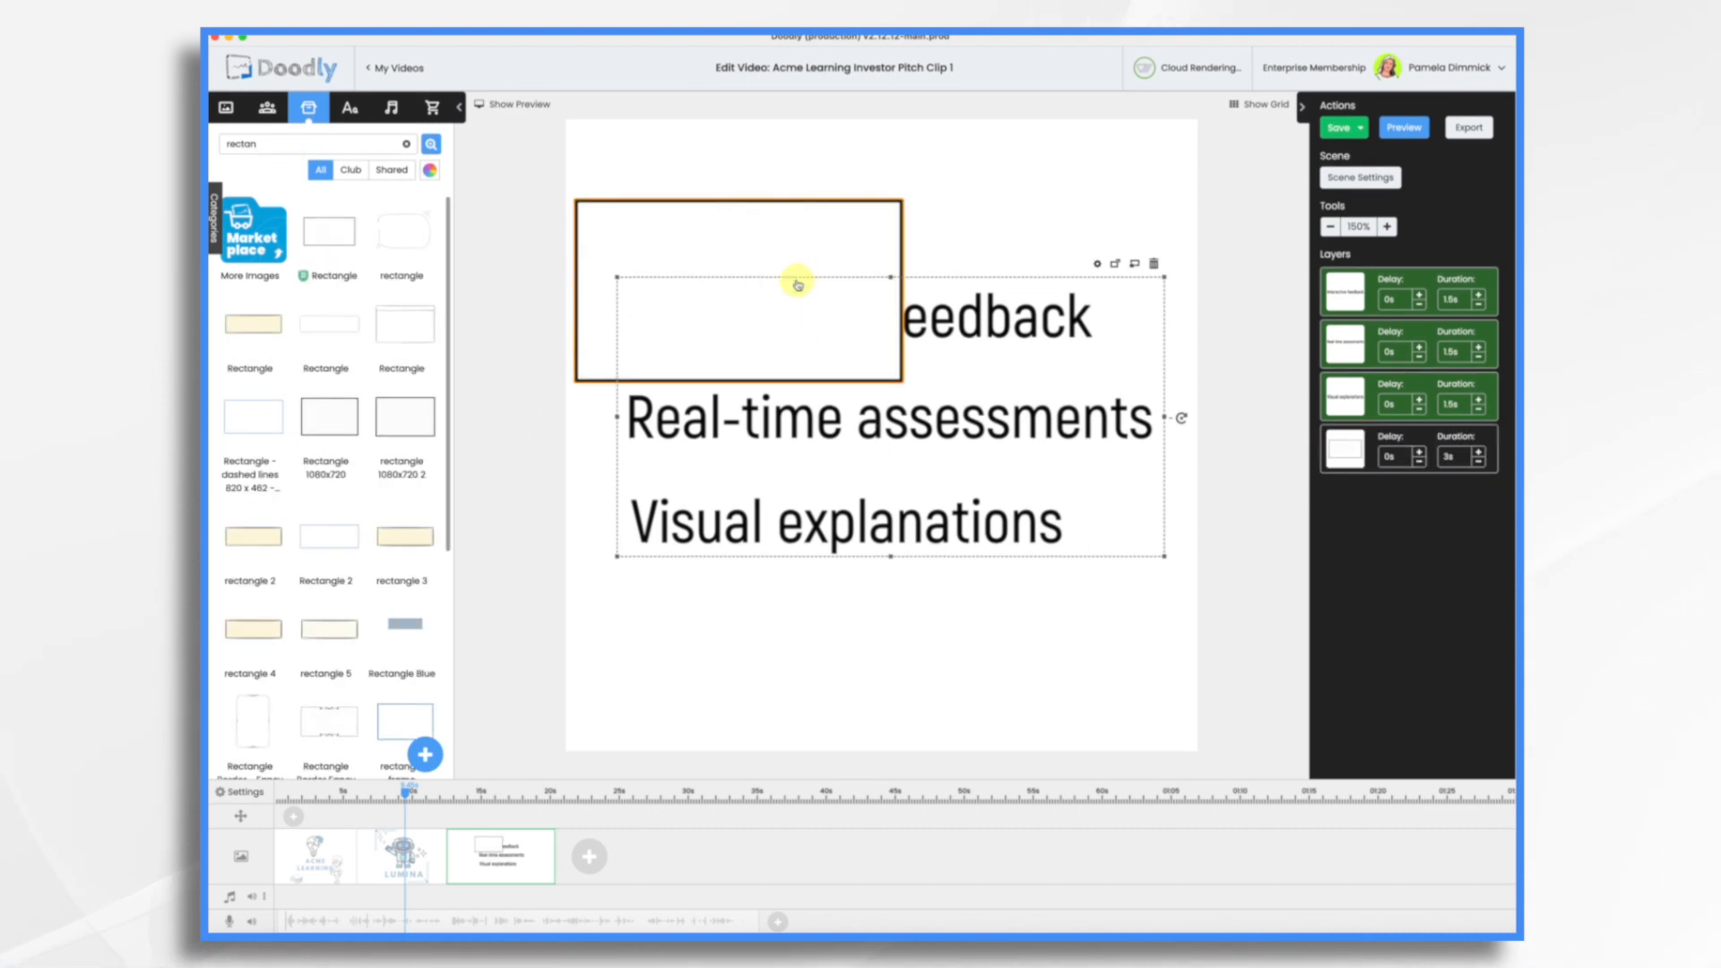
pyautogui.moveTo(703, 224); pyautogui.dragTo(722, 269)
pyautogui.moveTo(966, 462); pyautogui.dragTo(1228, 614)
pyautogui.moveTo(926, 377); pyautogui.dragTo(906, 377)
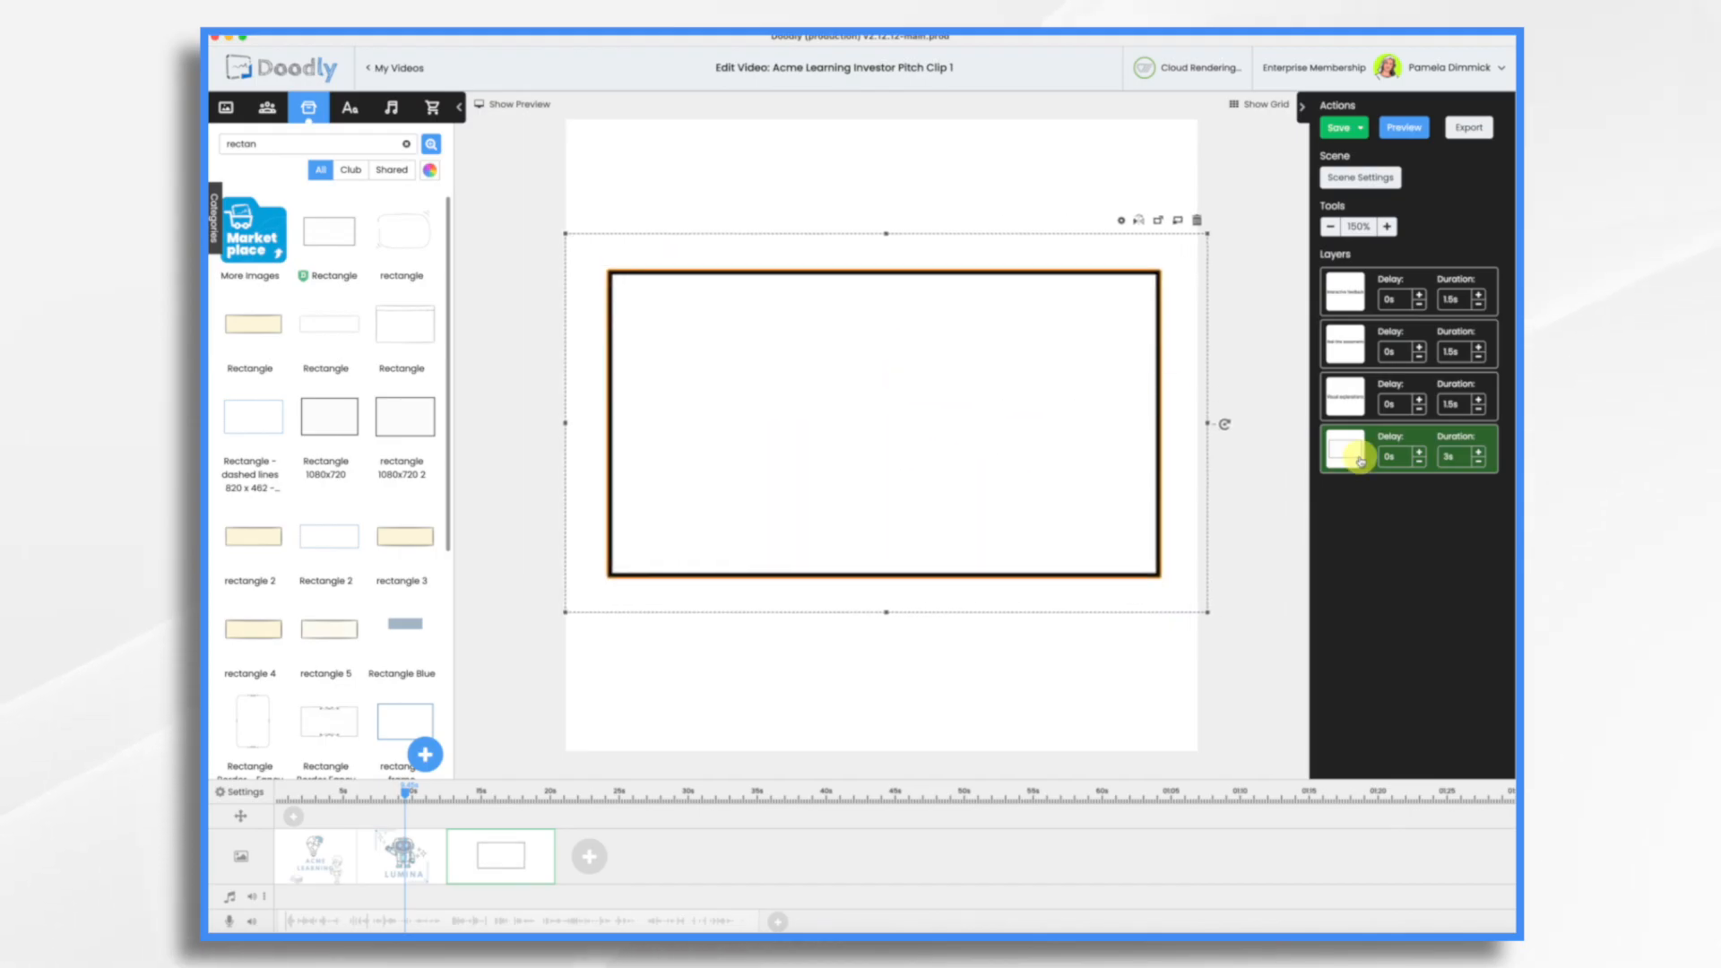
pyautogui.moveTo(1360, 431); pyautogui.dragTo(1353, 285)
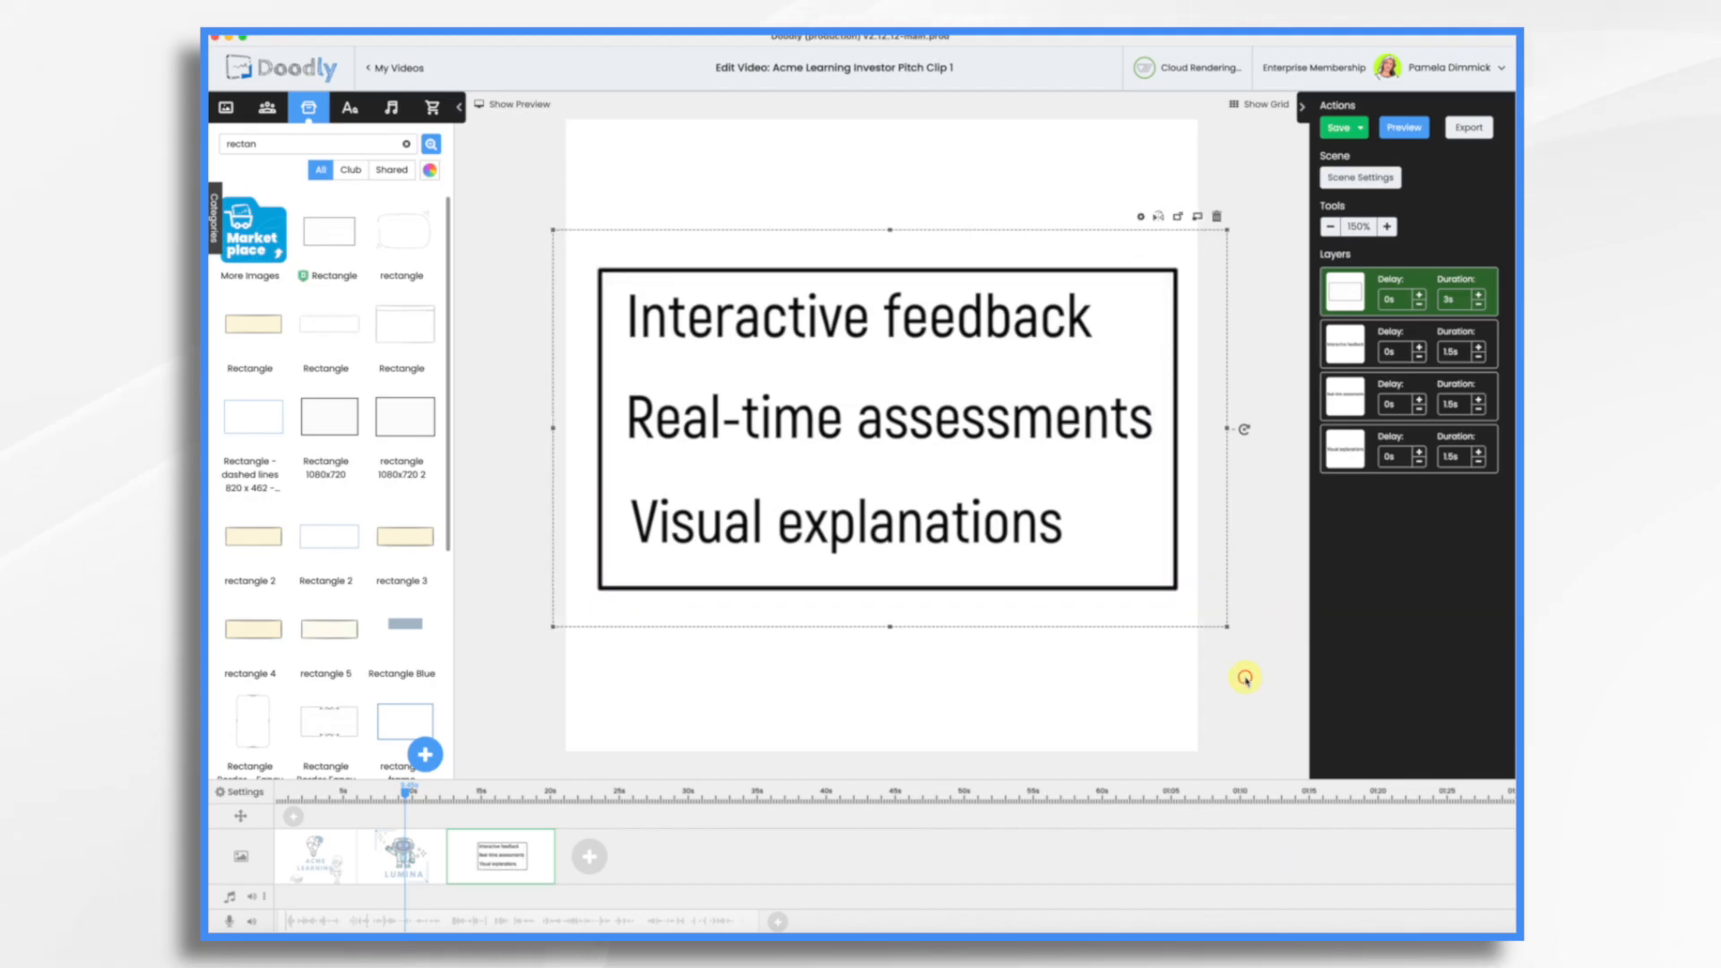
pyautogui.click(1245, 679)
# Step: Share the waving robot design in Canva, switch back to Doodly and upload robot.png as a new prop titled "robot"
pyautogui.click(411, 863)
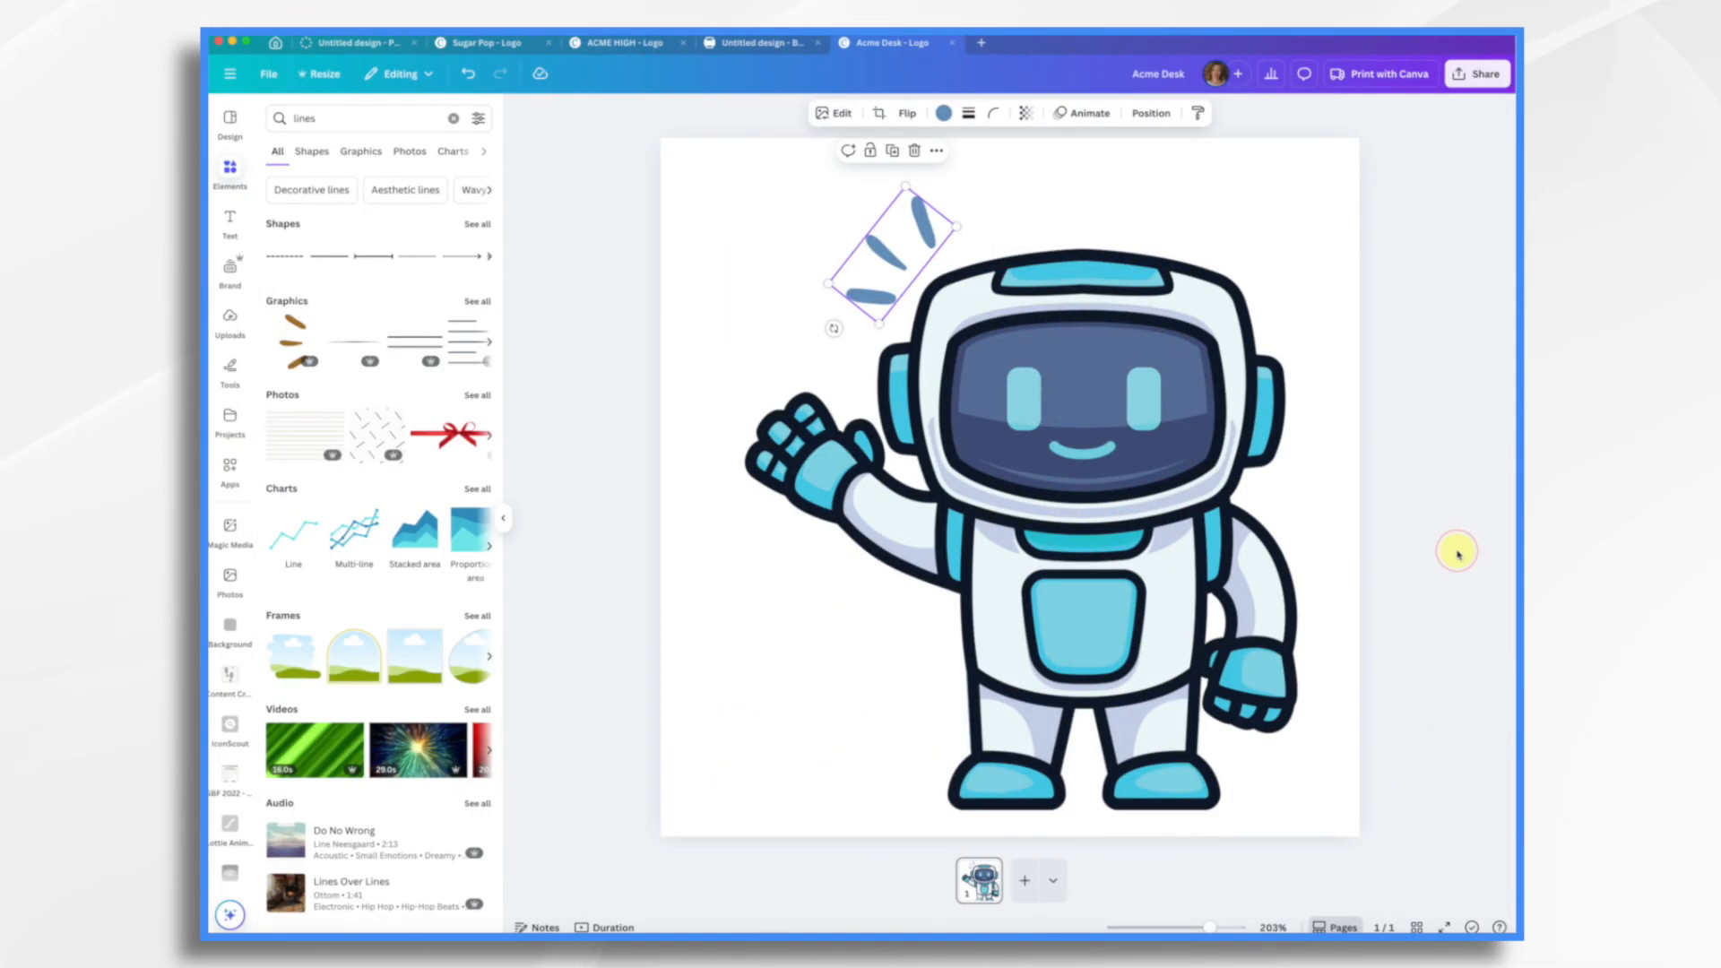
pyautogui.click(1471, 77)
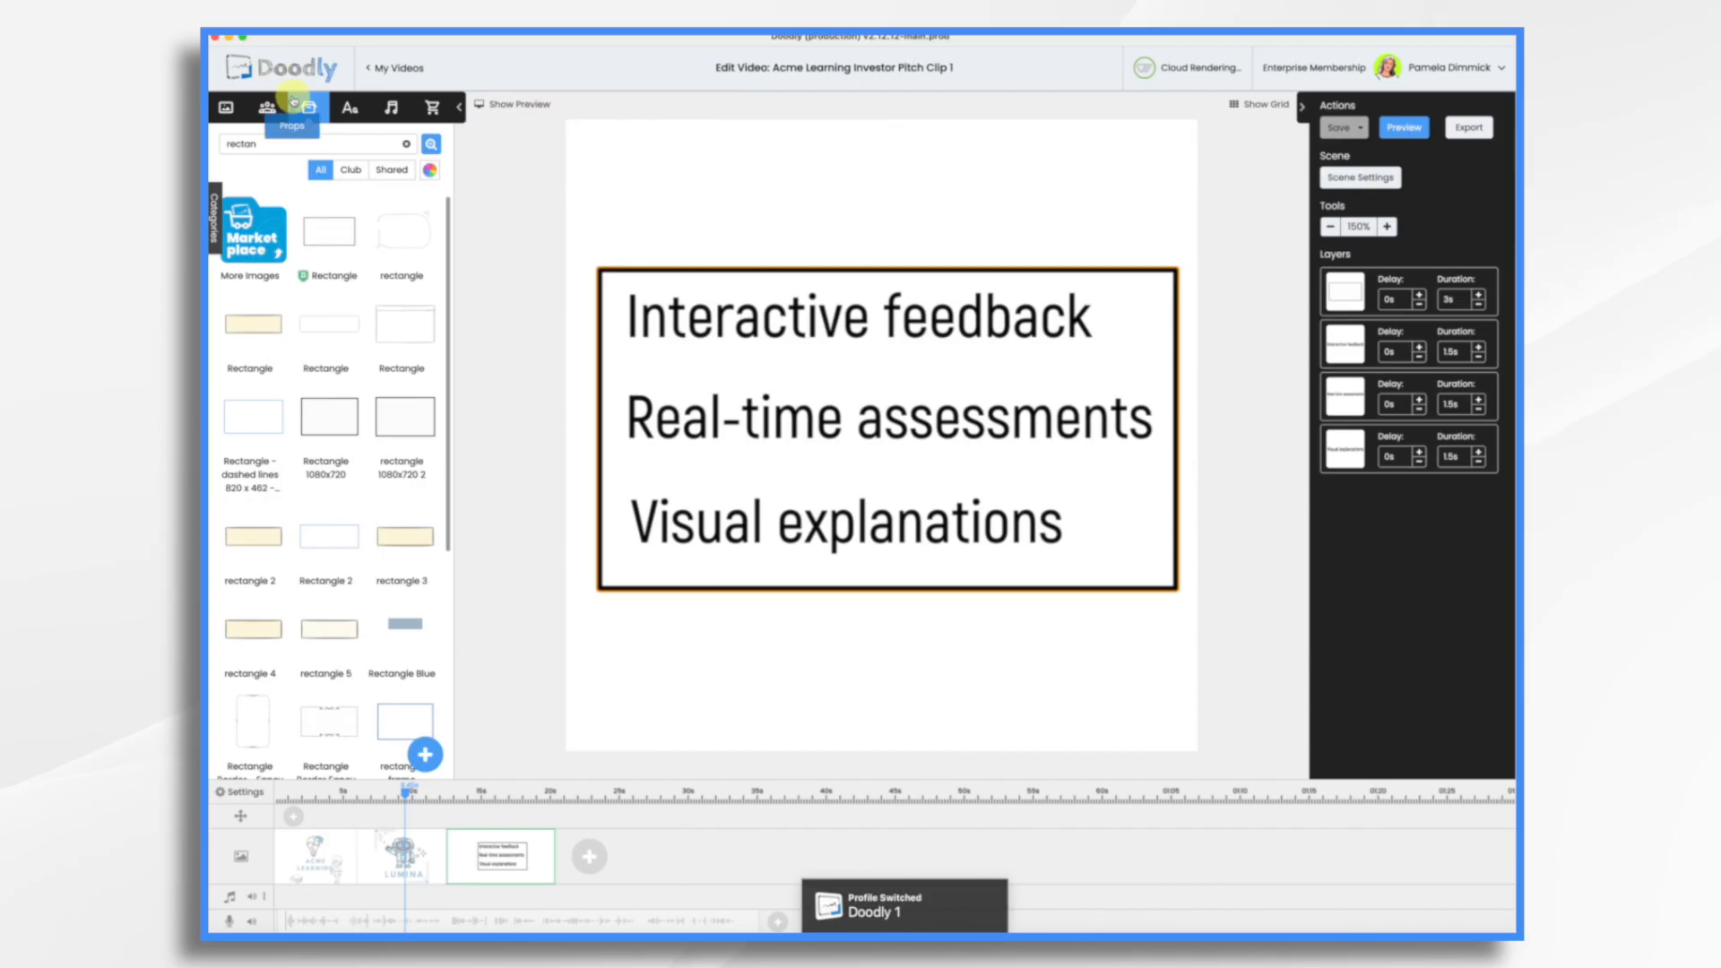
pyautogui.click(428, 753)
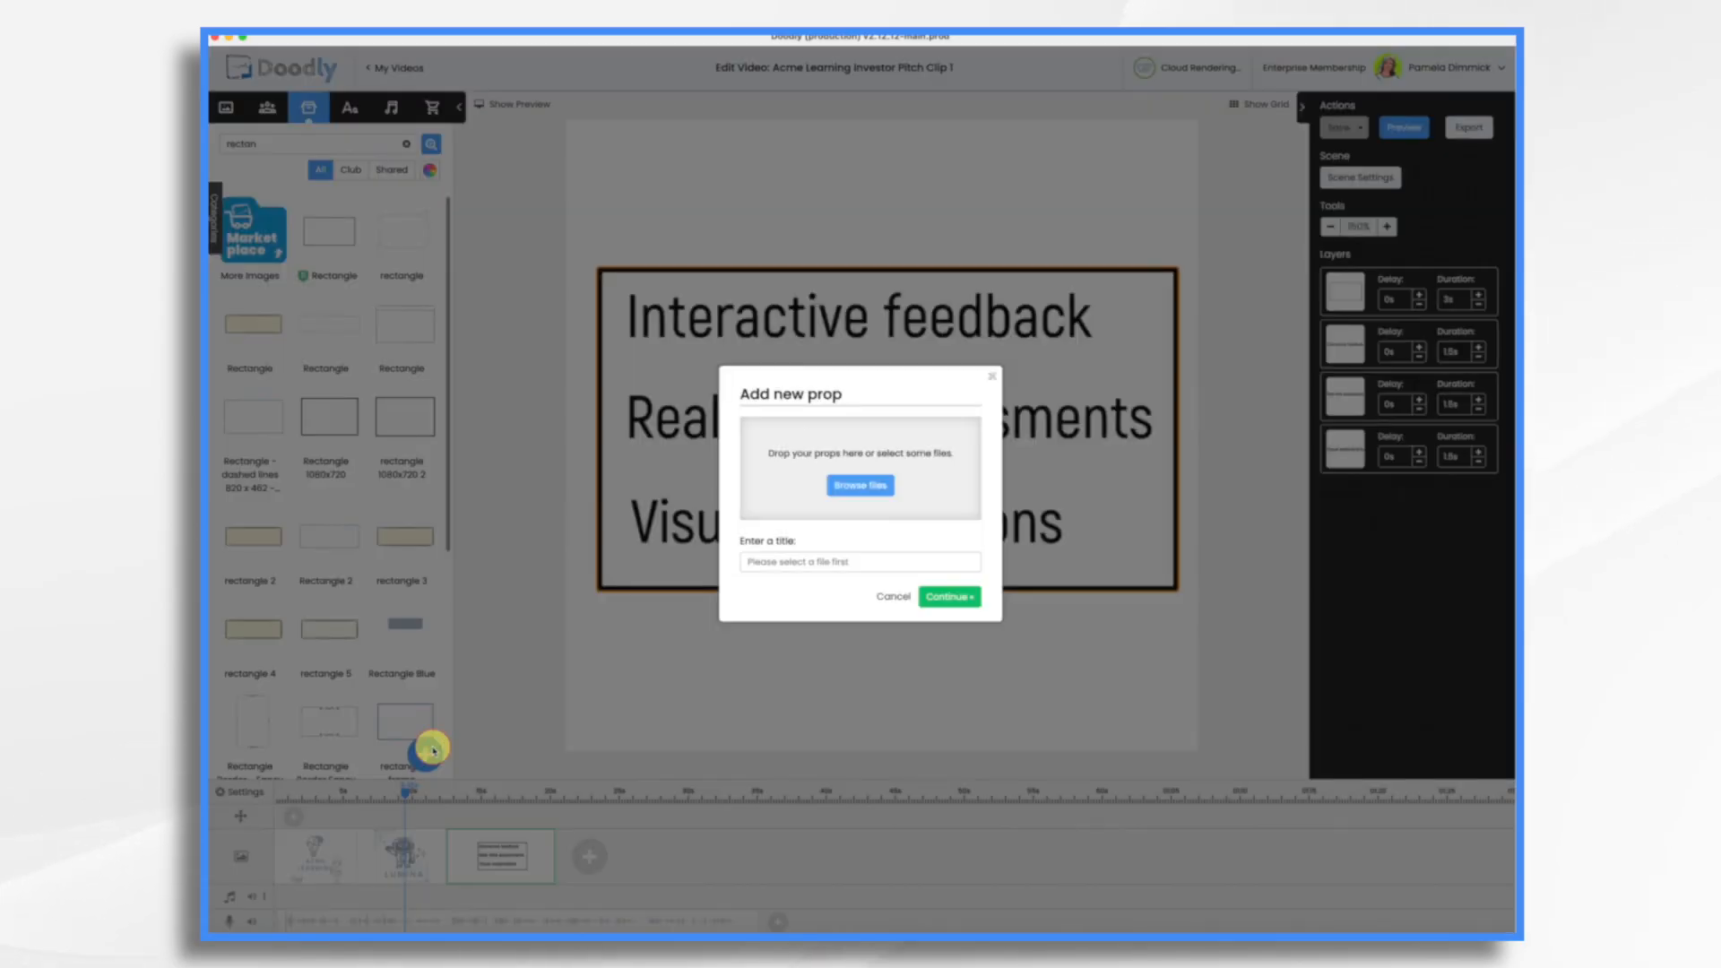
pyautogui.moveTo(1164, 358); pyautogui.dragTo(939, 491)
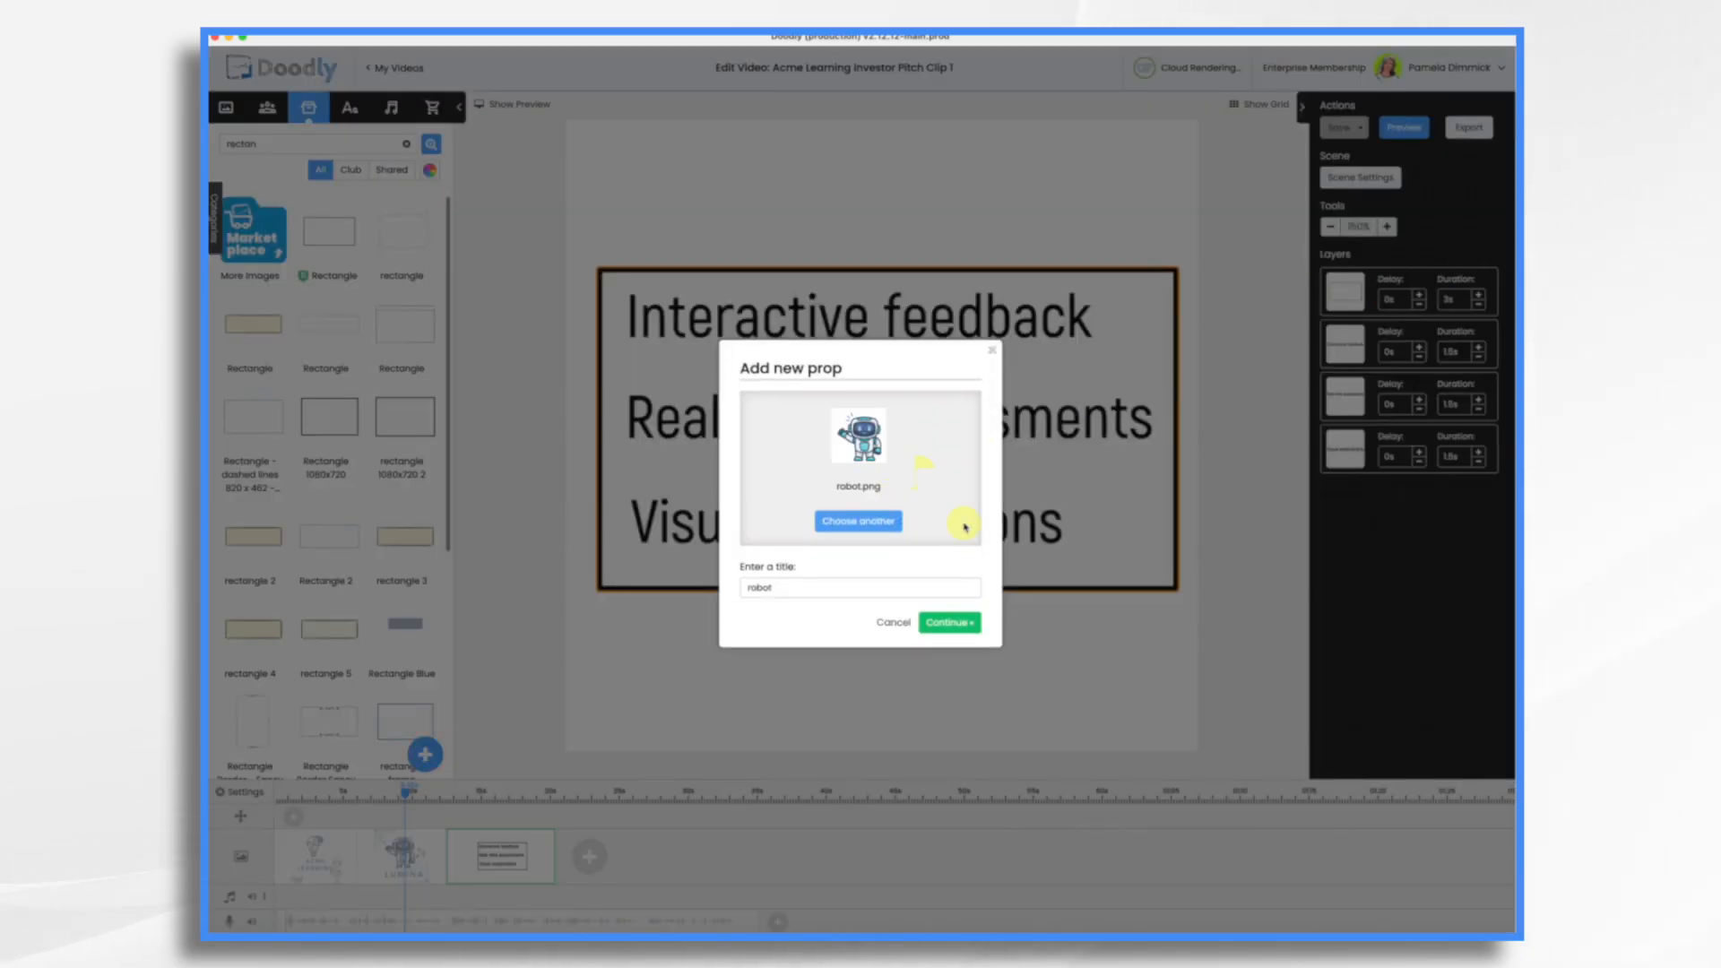
pyautogui.click(939, 630)
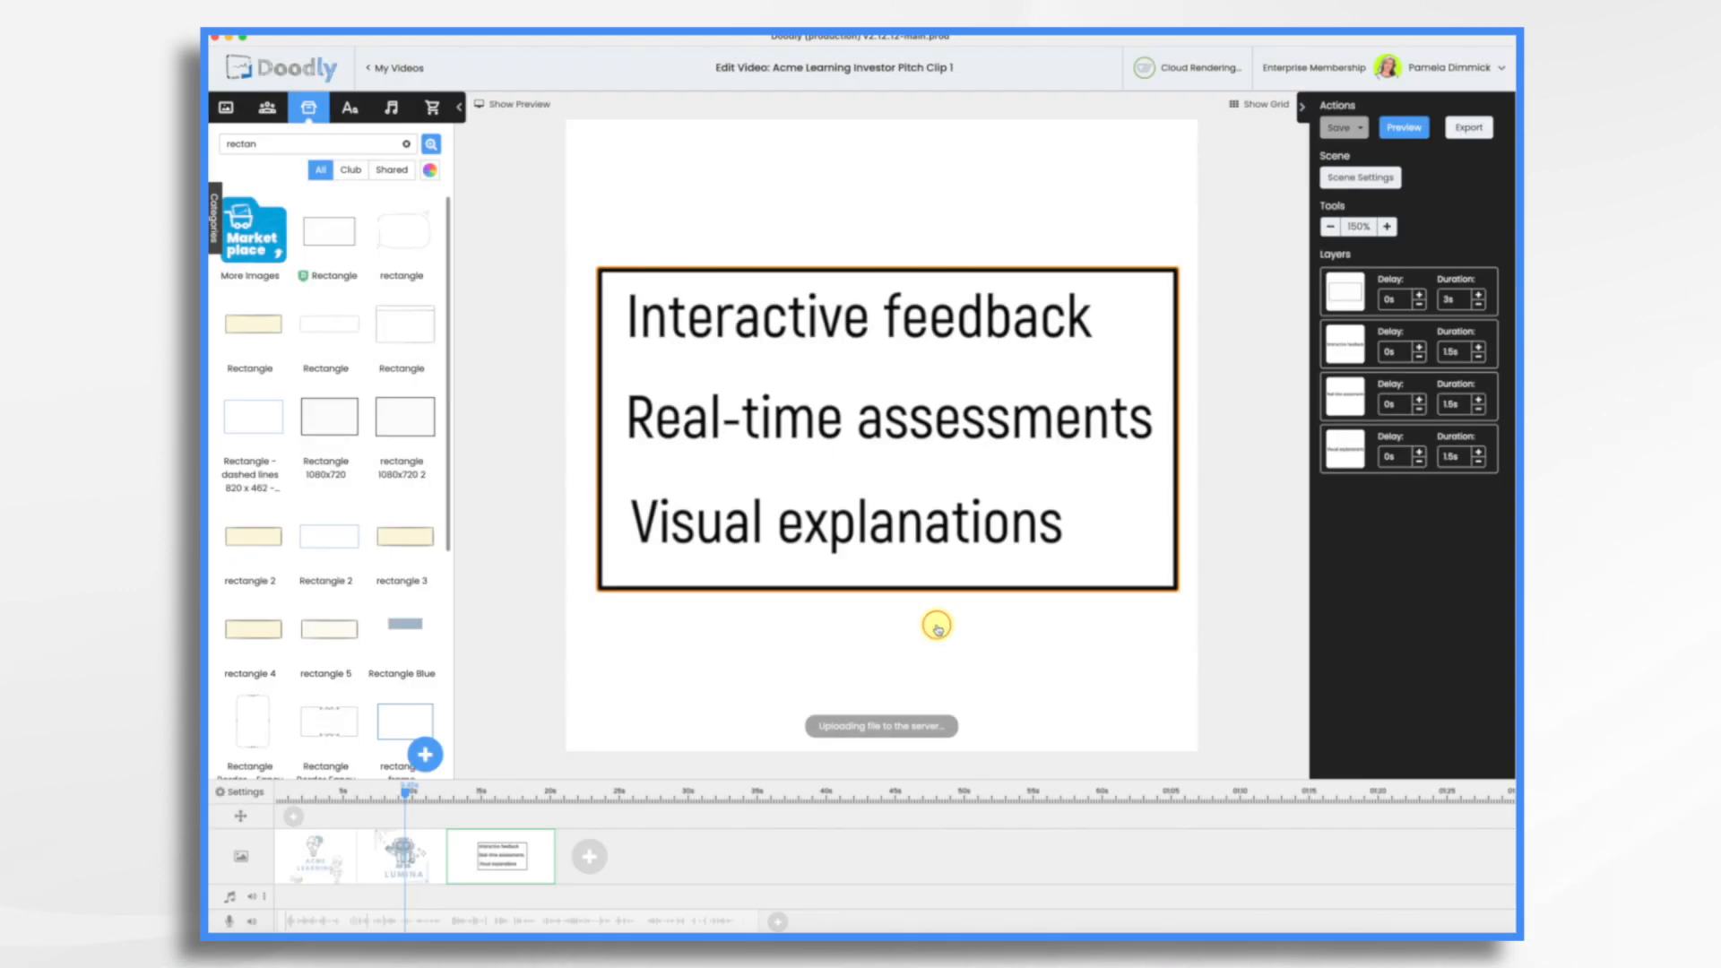
# Step: Move the robot's layer to the first position behind the text frame and shift the robot slightly upward
pyautogui.click(1269, 461)
pyautogui.moveTo(1352, 505); pyautogui.dragTo(1348, 296)
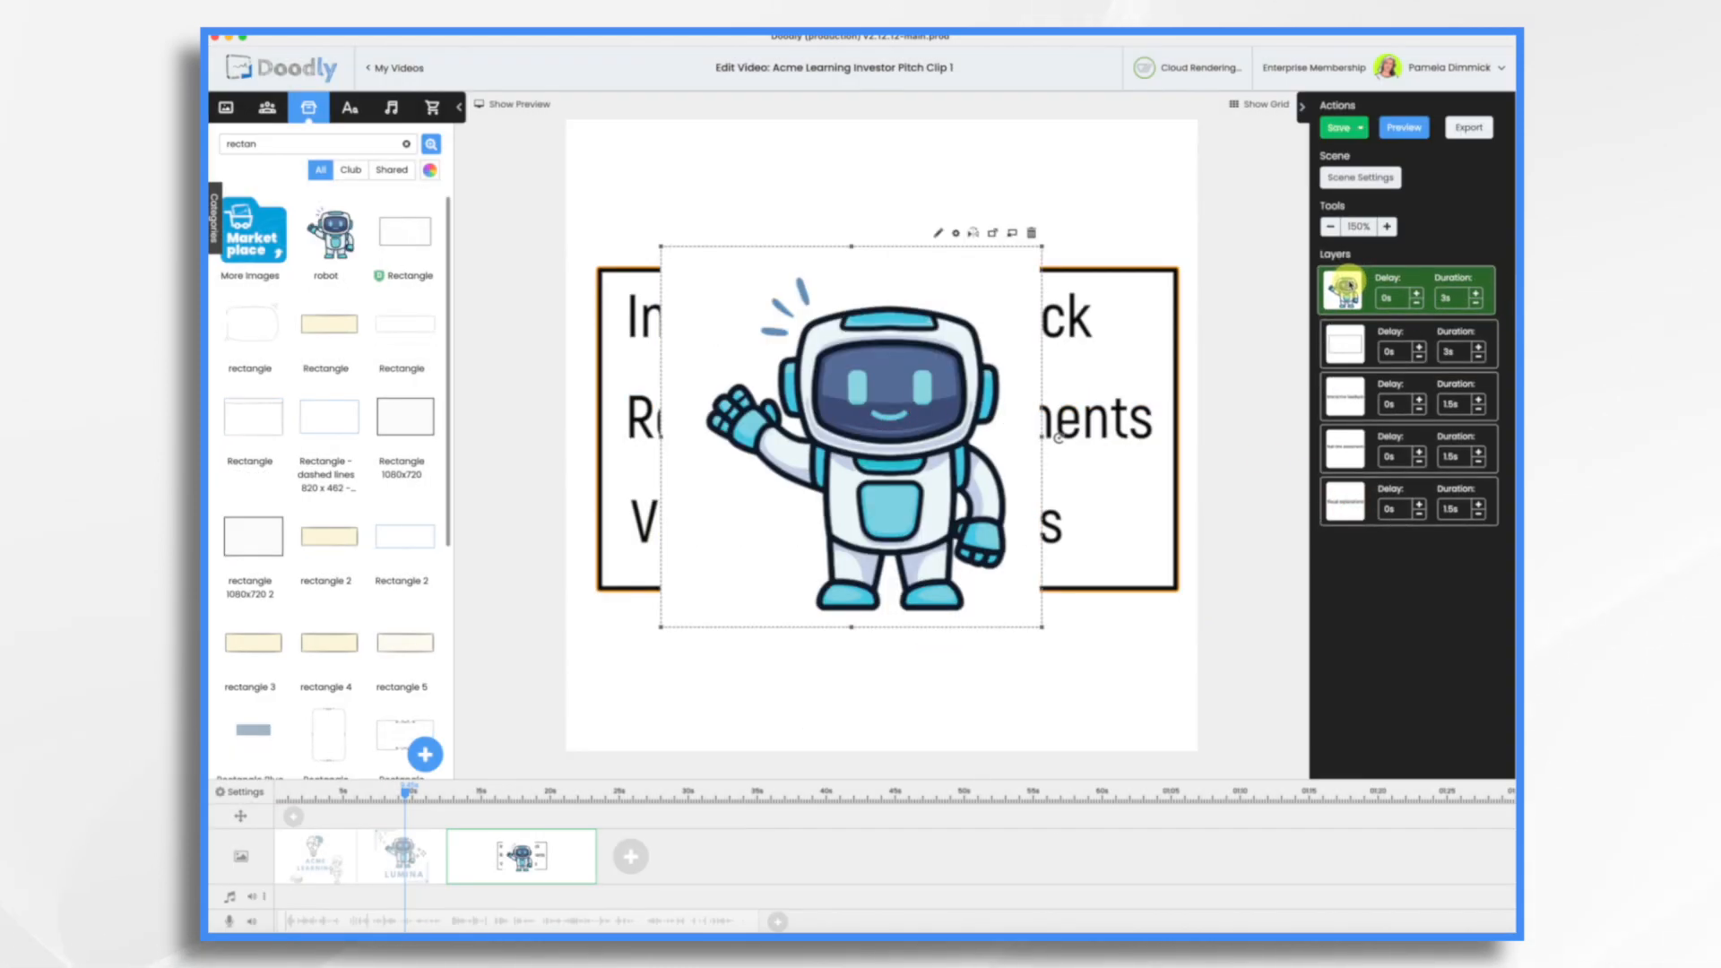
pyautogui.moveTo(949, 250); pyautogui.dragTo(946, 196)
pyautogui.press('super+z')
pyautogui.click(1355, 290)
pyautogui.press('Up')
pyautogui.press('Up')
pyautogui.press('Up')
pyautogui.press('Up')
pyautogui.press('Up')
pyautogui.press('Up')
pyautogui.press('Up')
pyautogui.press('Up')
pyautogui.press('Up')
pyautogui.press('Up')
pyautogui.press('Up')
pyautogui.press('Up')
pyautogui.press('Up')
pyautogui.press('Up')
pyautogui.press('Up')
pyautogui.press('Up')
pyautogui.press('Up')
pyautogui.press('Up')
pyautogui.press('Up')
pyautogui.press('Up')
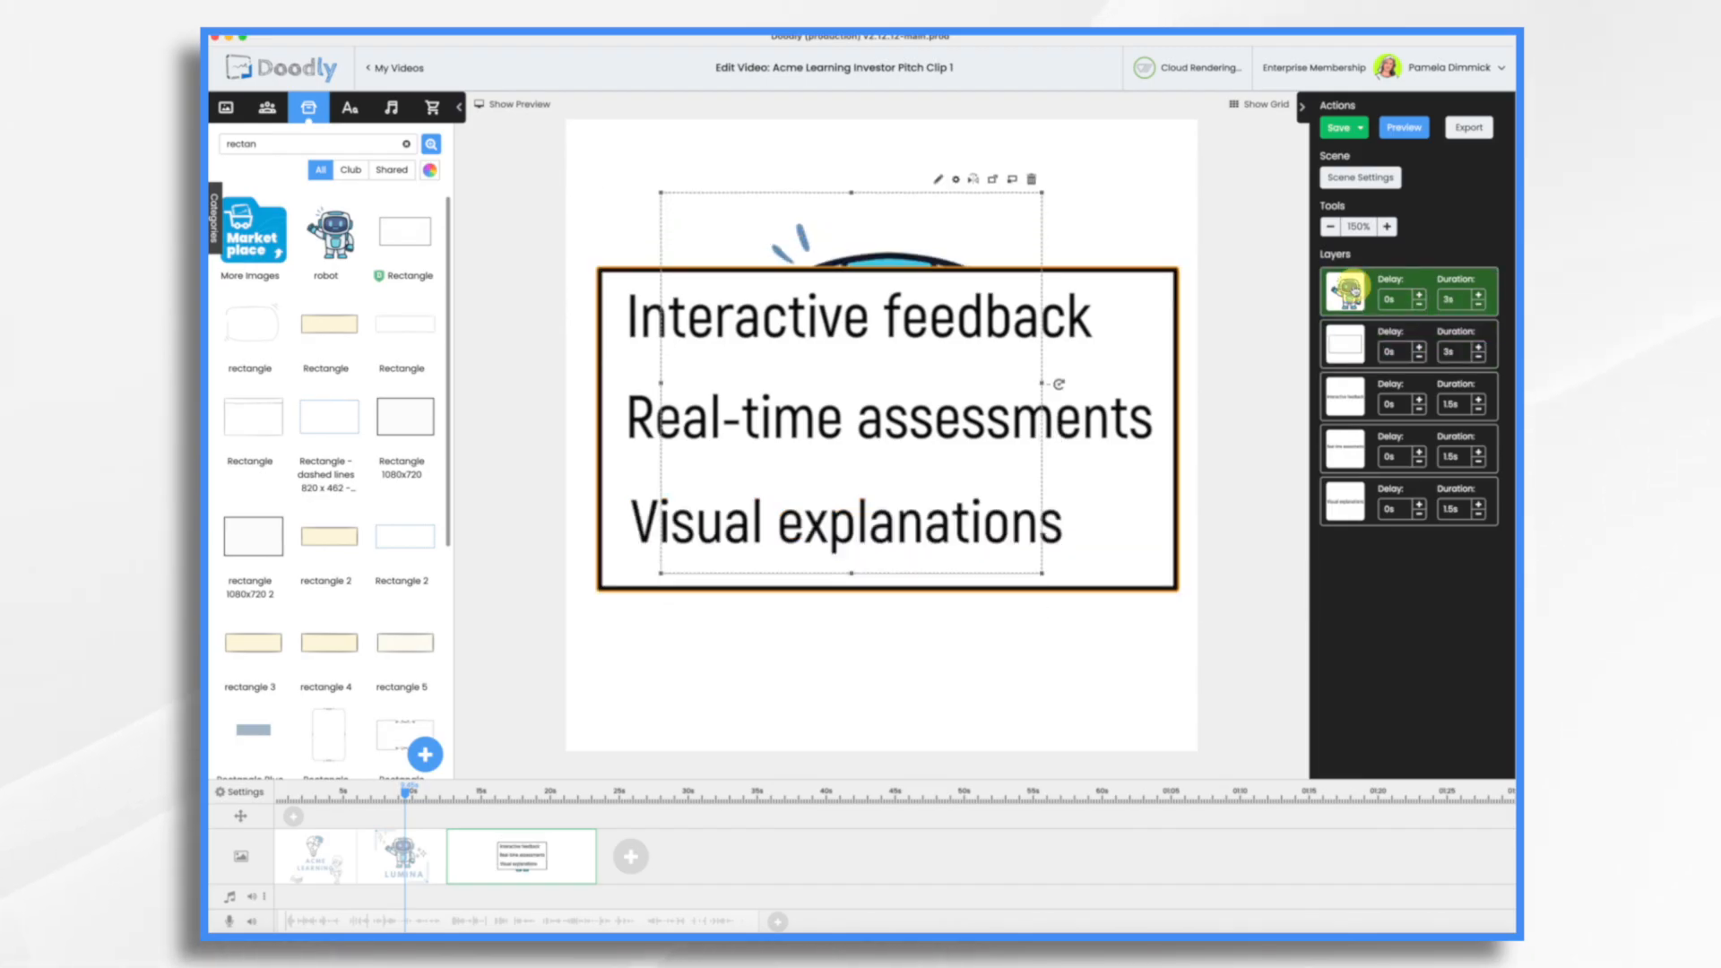
# Step: Shrink the robot and position it so its head and waving hand peek out above the rectangle frame
pyautogui.moveTo(923, 218); pyautogui.dragTo(928, 160)
pyautogui.moveTo(1046, 118); pyautogui.dragTo(937, 185)
pyautogui.moveTo(862, 228); pyautogui.dragTo(903, 121)
pyautogui.click(1199, 190)
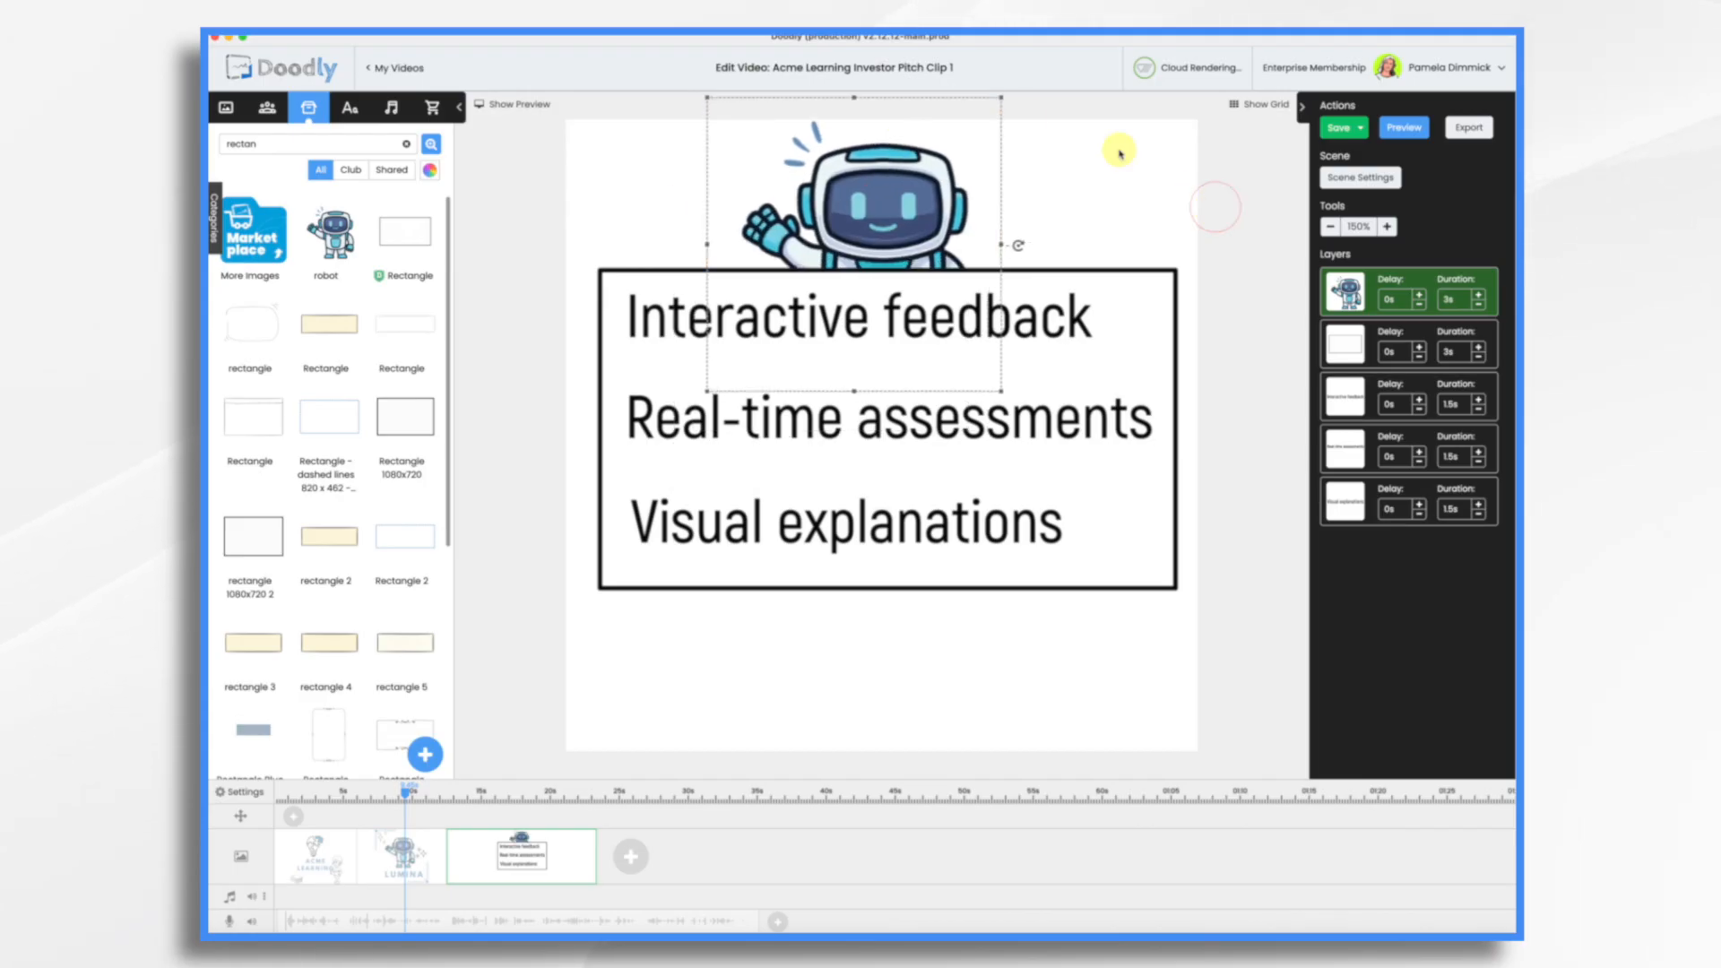
# Step: Open the text font library for the third scene
pyautogui.click(350, 108)
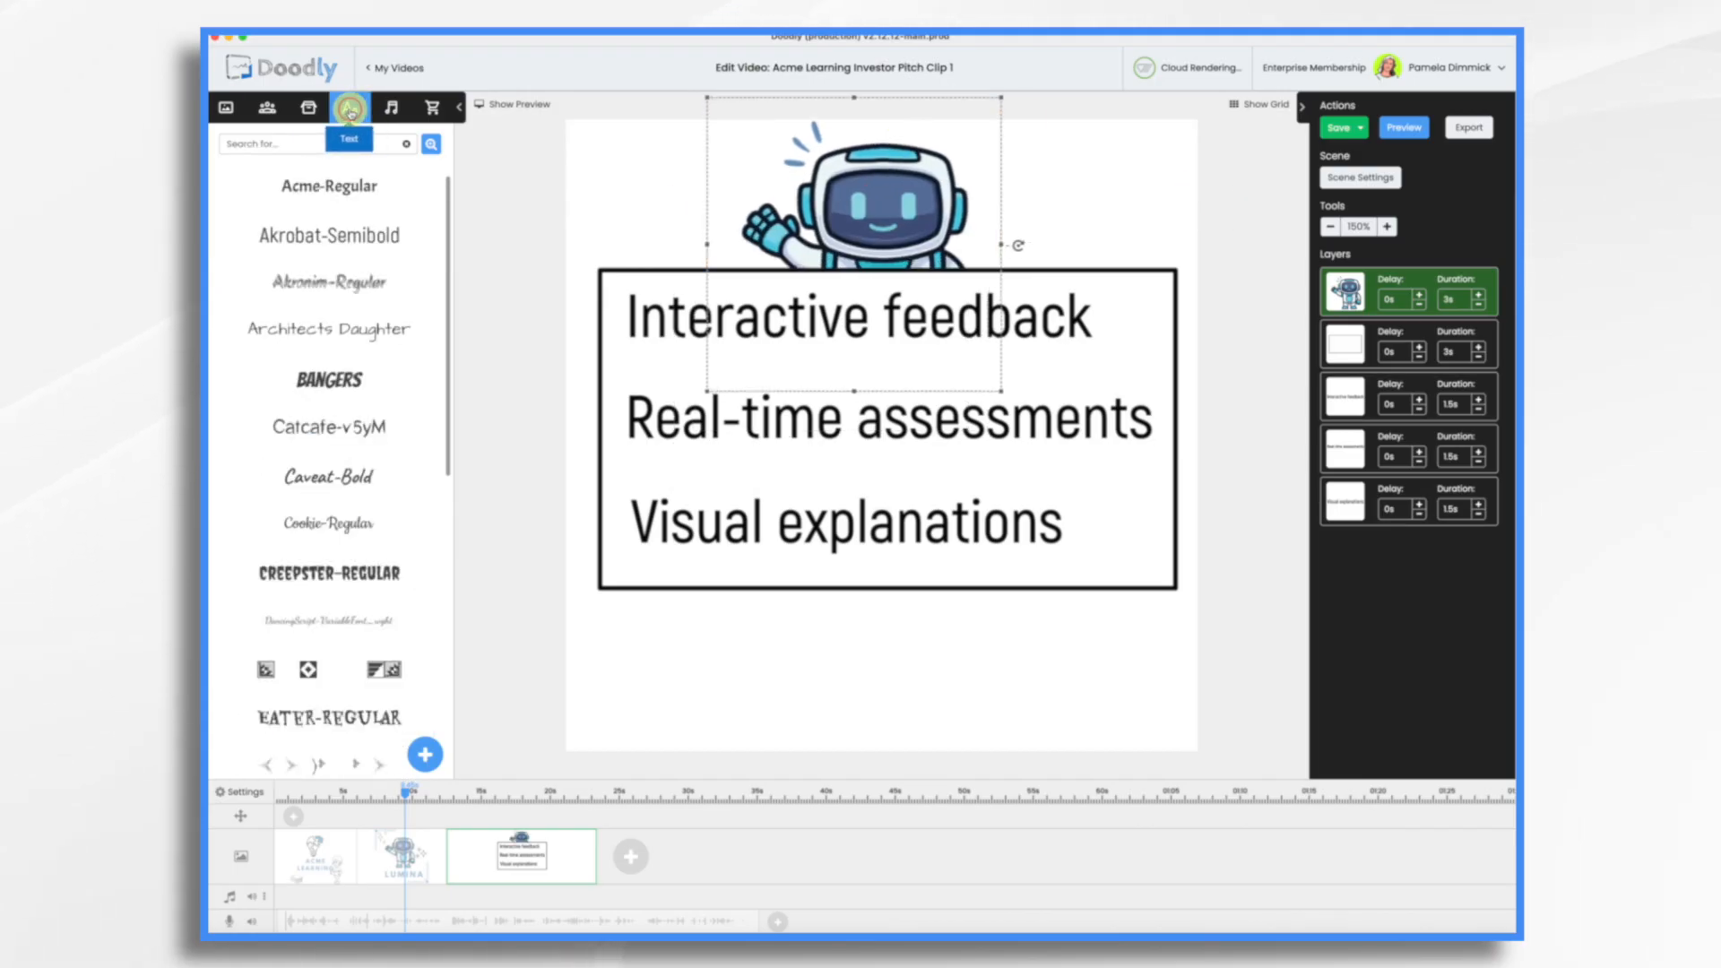